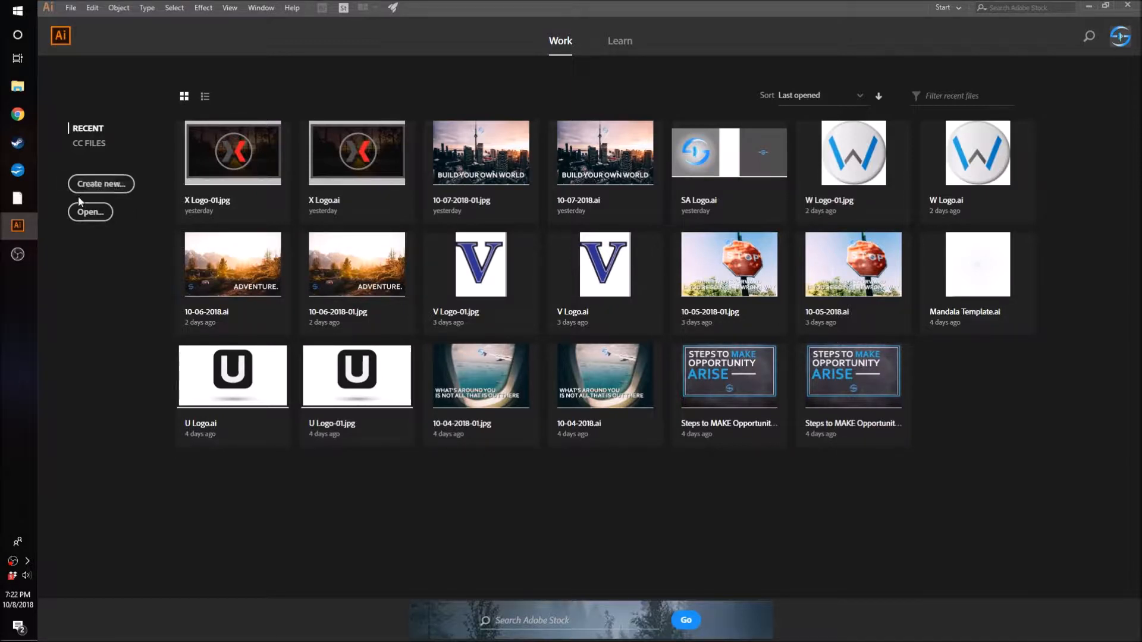
- Create a new 1280 x 720 pt landscape document with one artboard
left_click(92, 186)
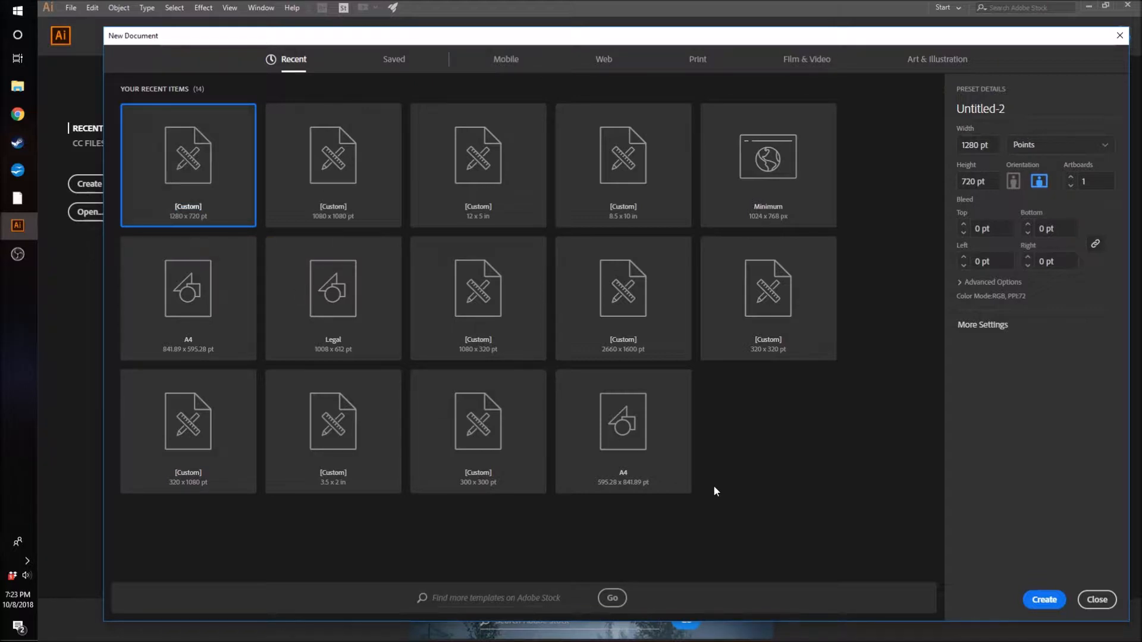
left_click(1046, 602)
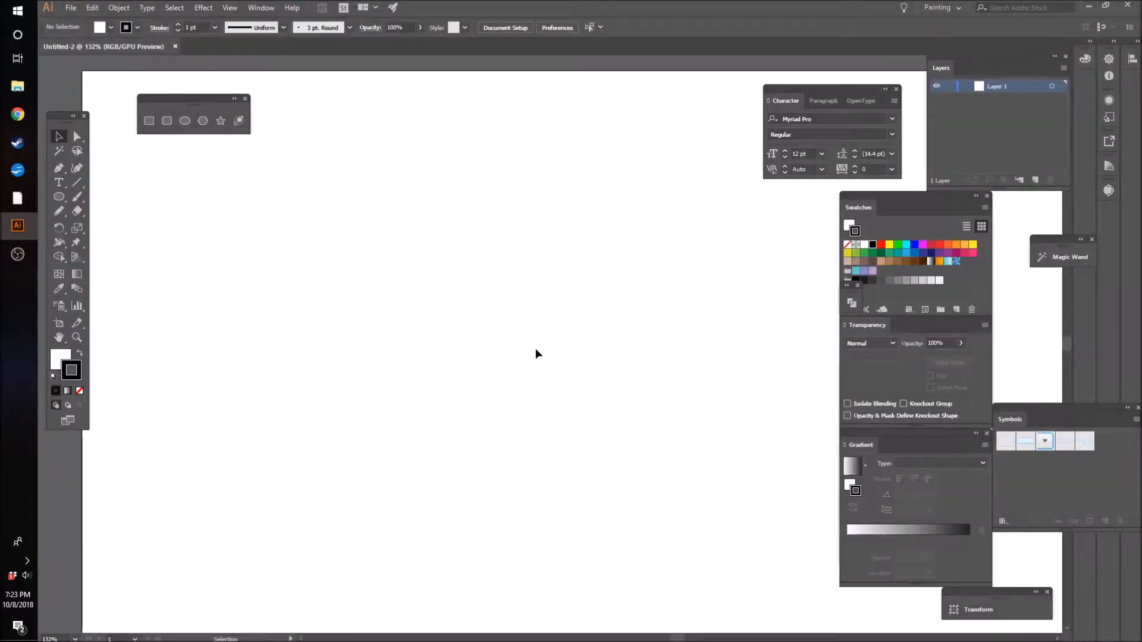
- Draw a circle about 273 pt in diameter near the middle of the artboard with the Ellipse tool
key("z")
left_click_drag(679, 326, 605, 345)
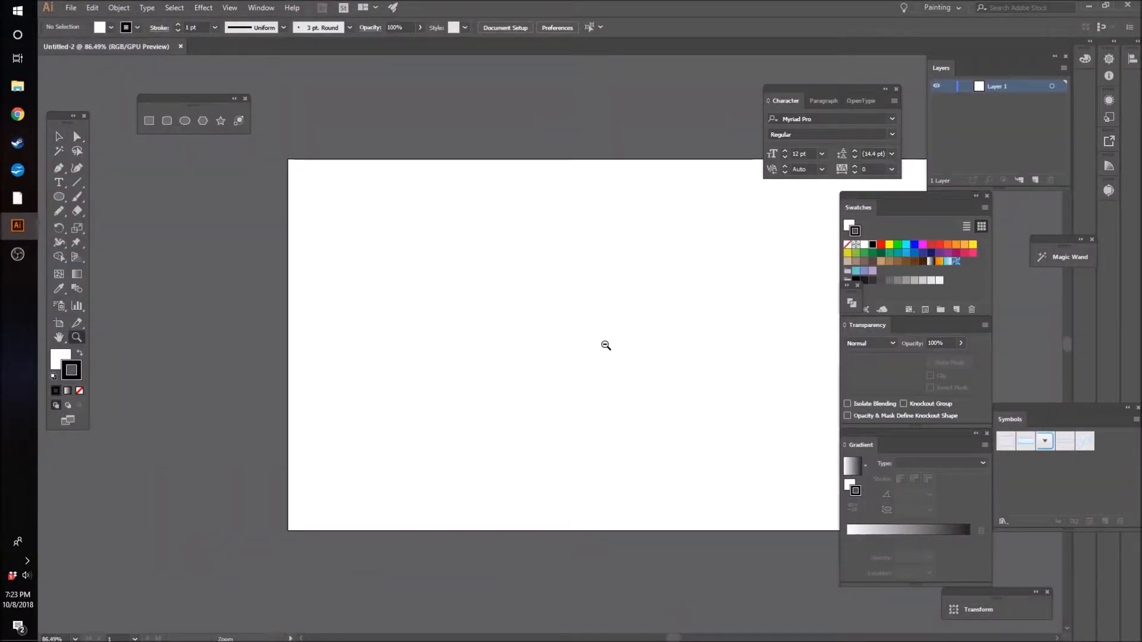
left_click_drag(673, 639, 685, 638)
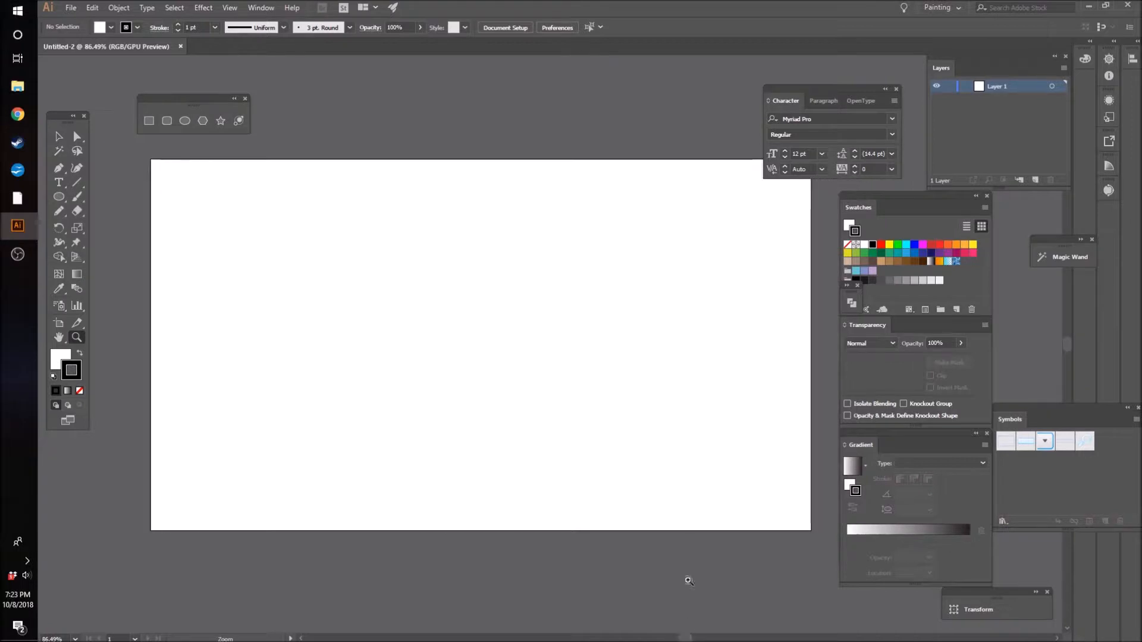
left_click_drag(689, 582, 623, 391)
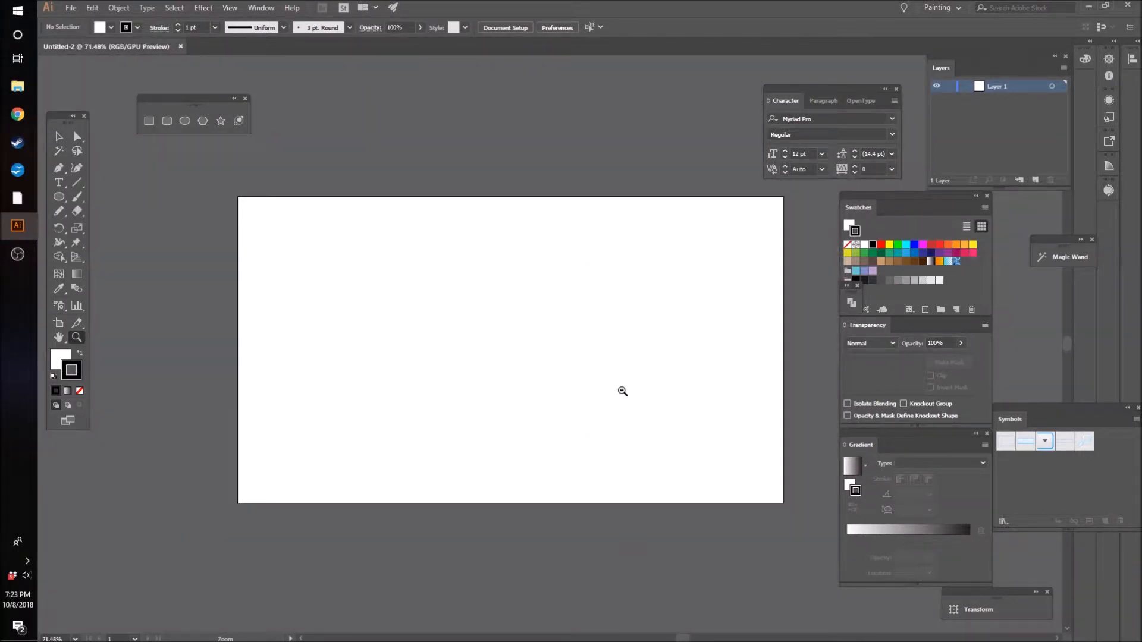
left_click(58, 136)
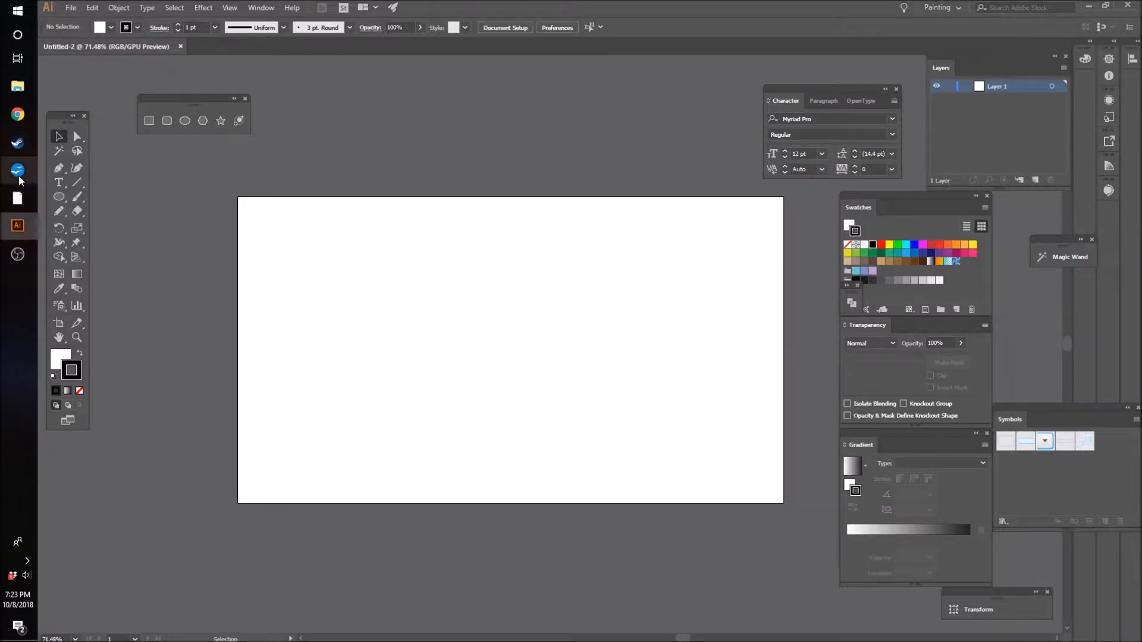
left_click(59, 198)
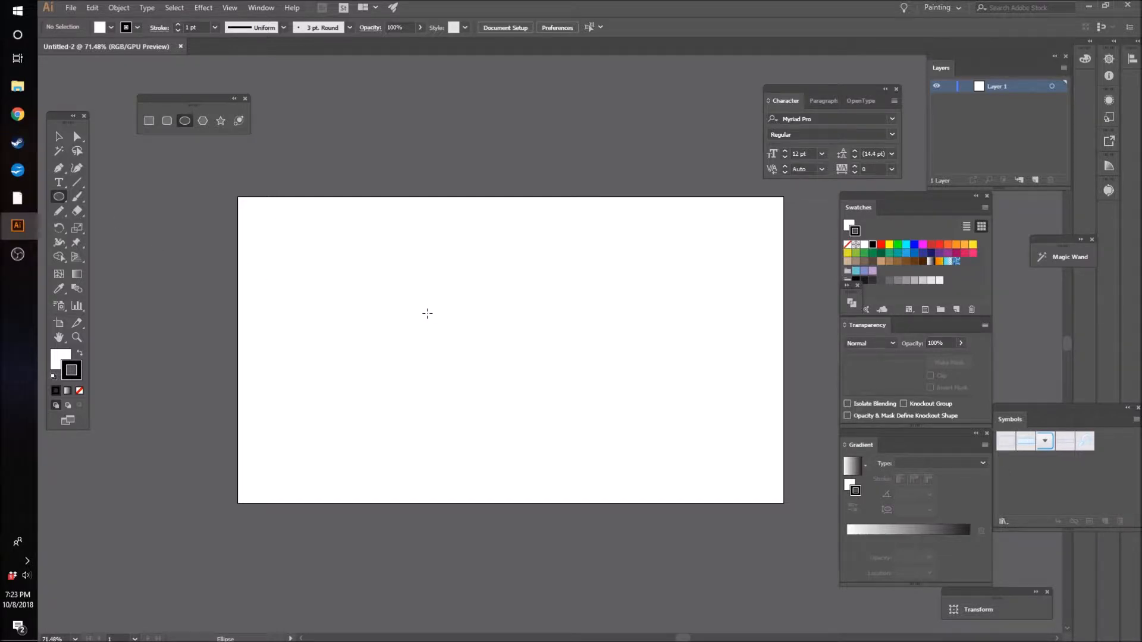
left_click_drag(463, 274, 512, 304)
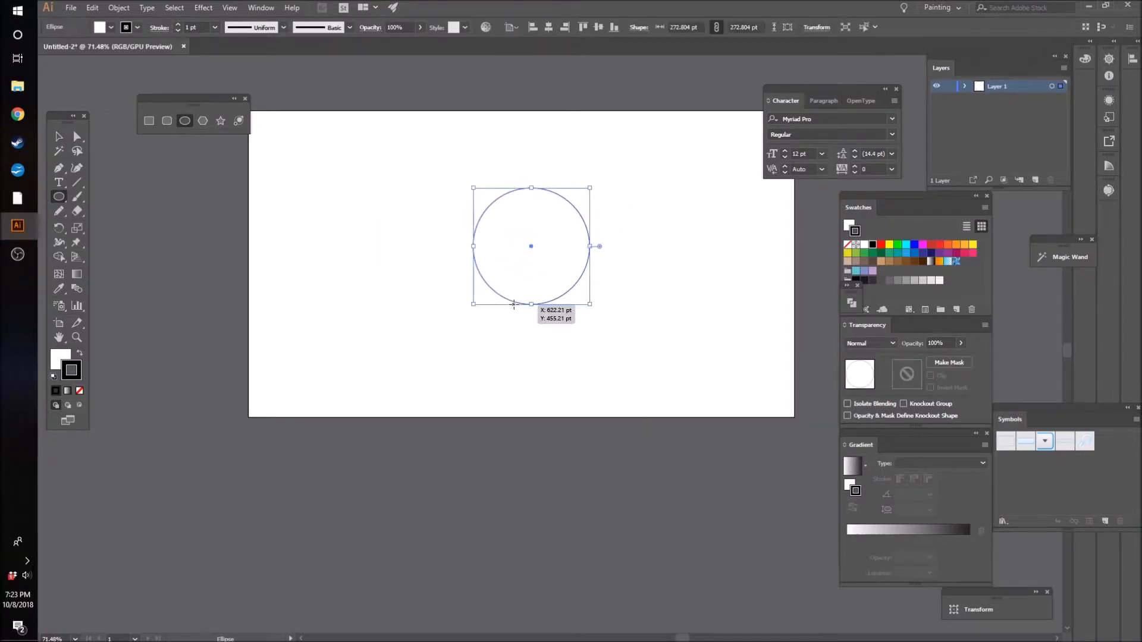
- Swap the circle's colours so its fill is black, remove its stroke, and deselect it
left_click(79, 354)
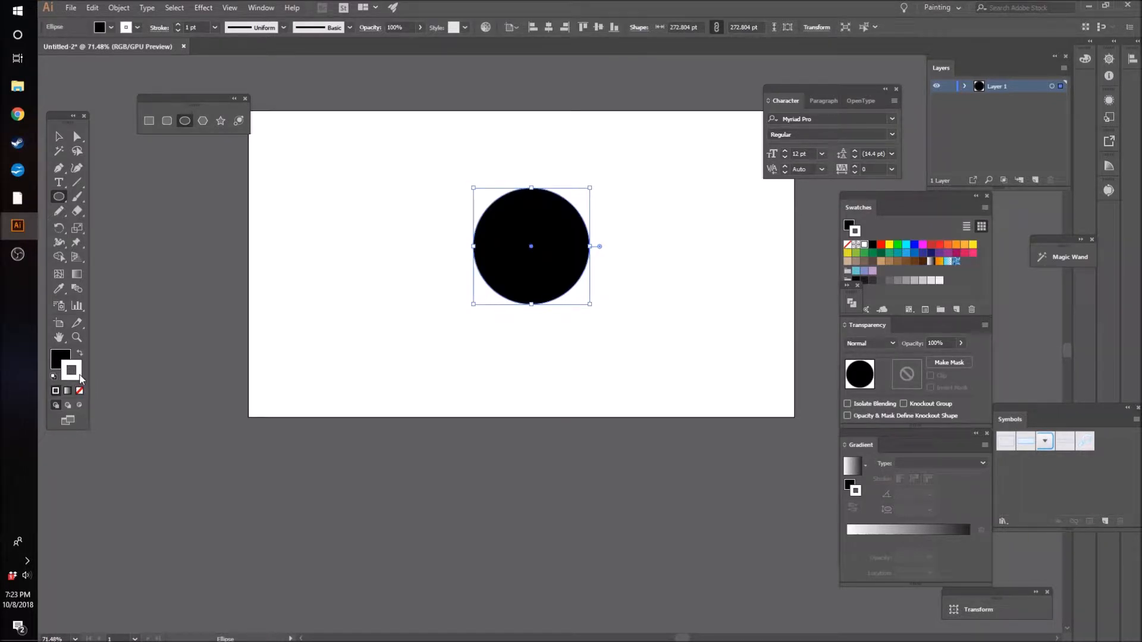
left_click(79, 354)
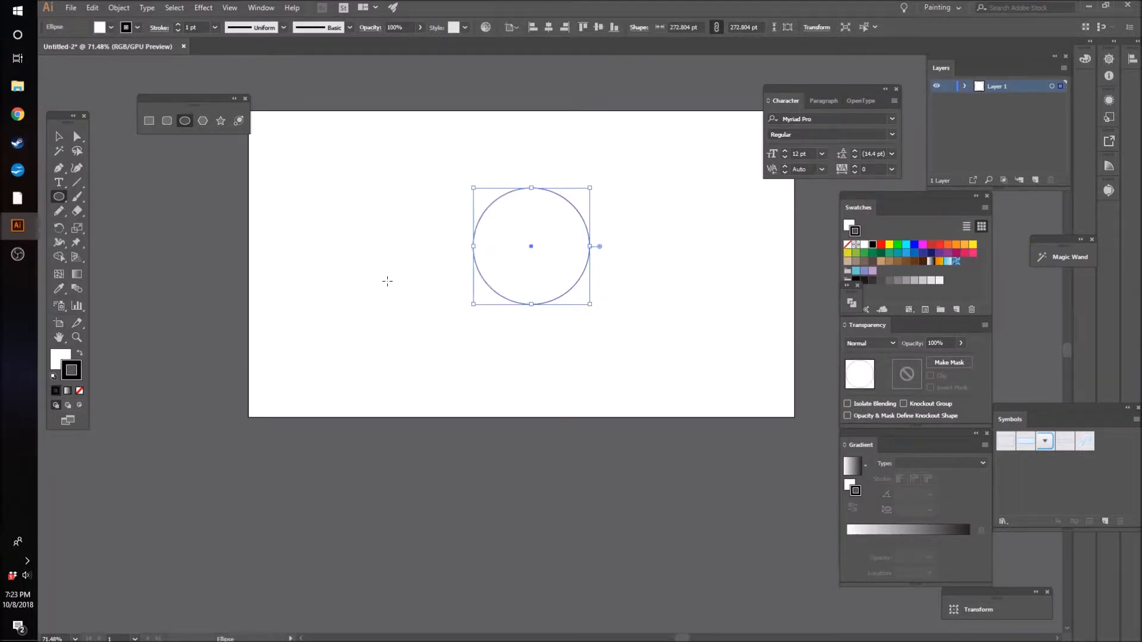
left_click(79, 354)
left_click(79, 354)
left_click(79, 354)
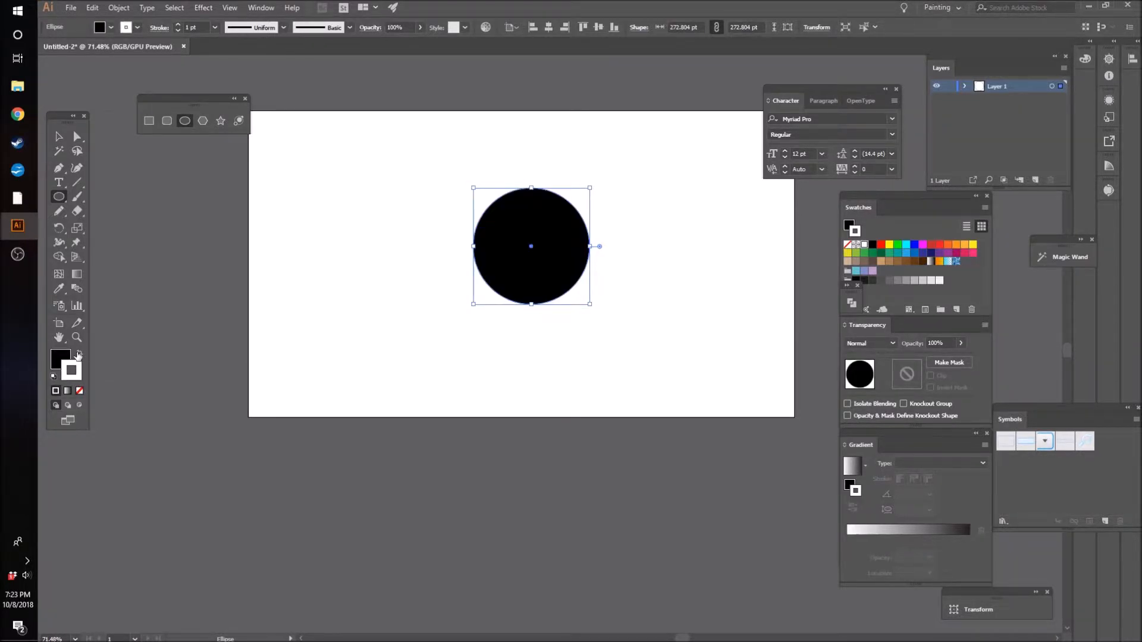
left_click(79, 390)
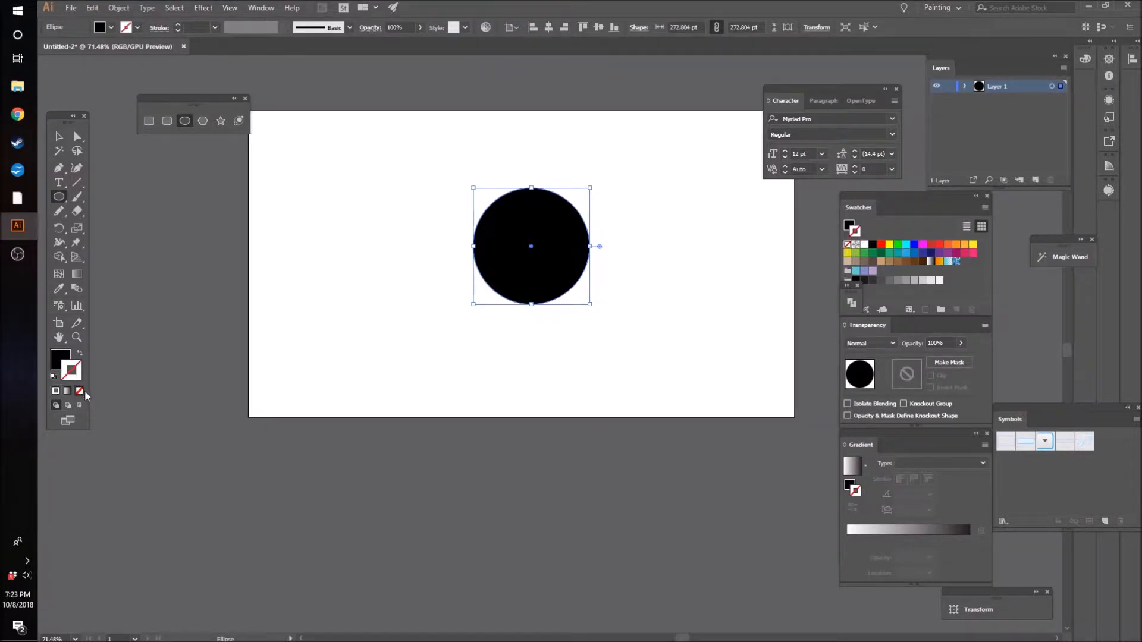
left_click(342, 304)
left_click(594, 323)
left_click(61, 139)
left_click(241, 239)
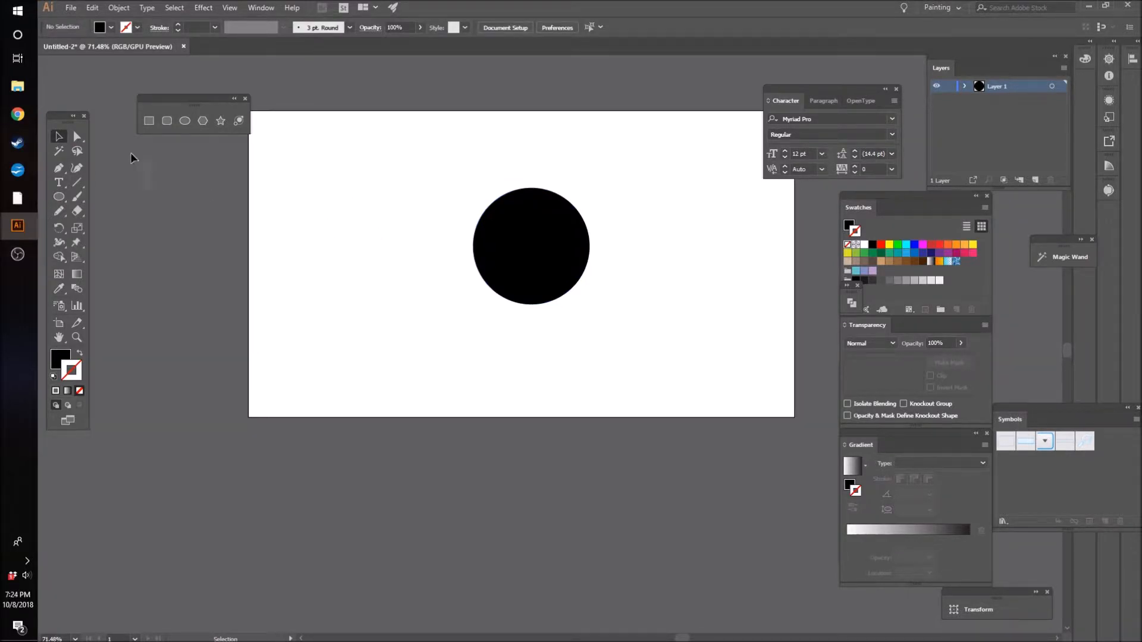
- Stretch the circle's left anchor point straight out past the artboard's left edge using Direct Selection
left_click(83, 136)
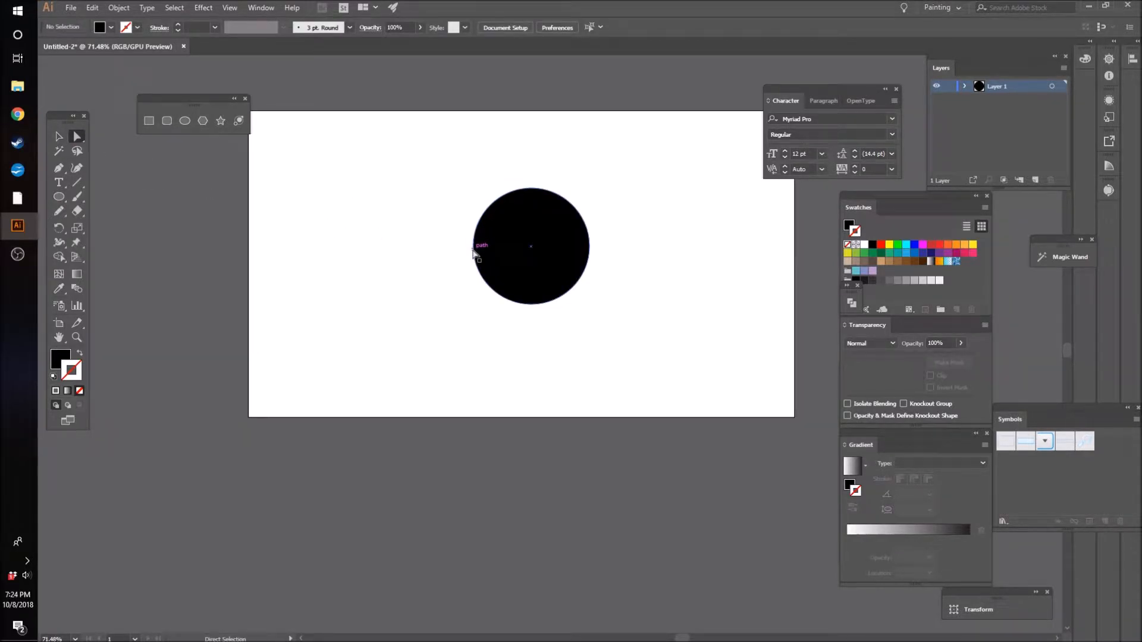
left_click(474, 248)
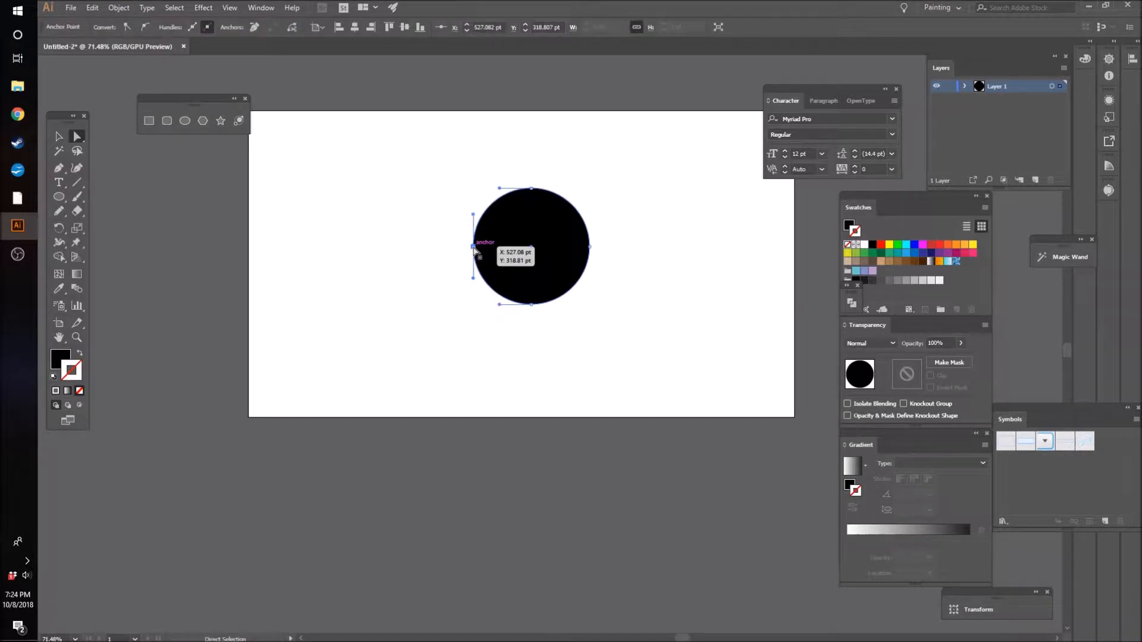
left_click_drag(474, 248, 212, 245)
left_click(412, 376)
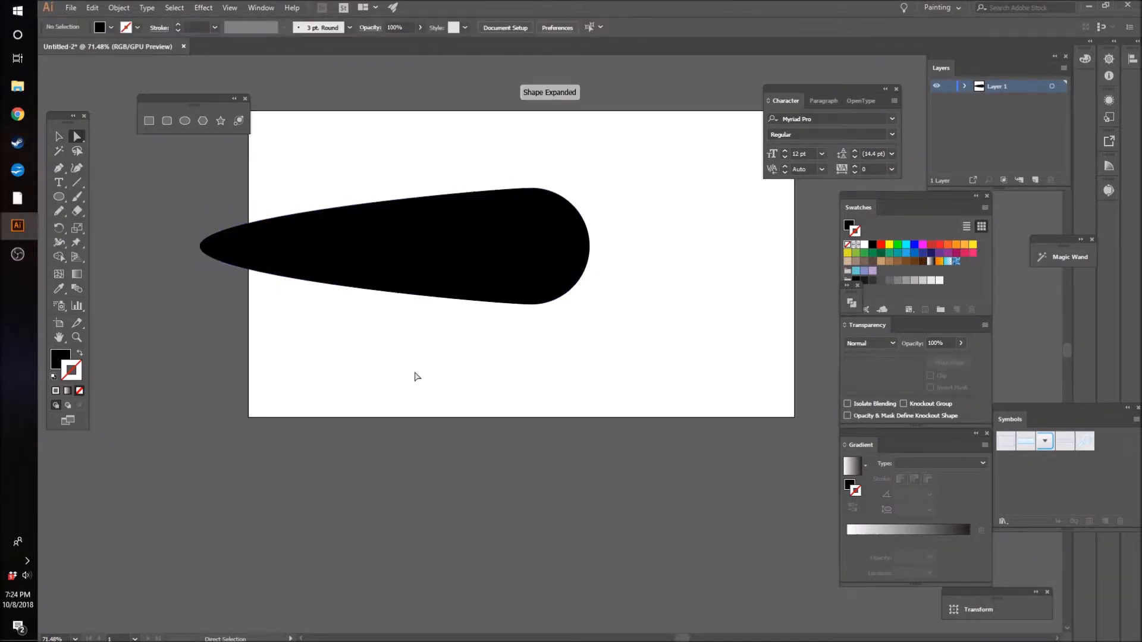
- Pull the shape's right anchor point outward to about X 929 pt and shorten both its handles for a sharper tip
left_click_drag(590, 246, 645, 234)
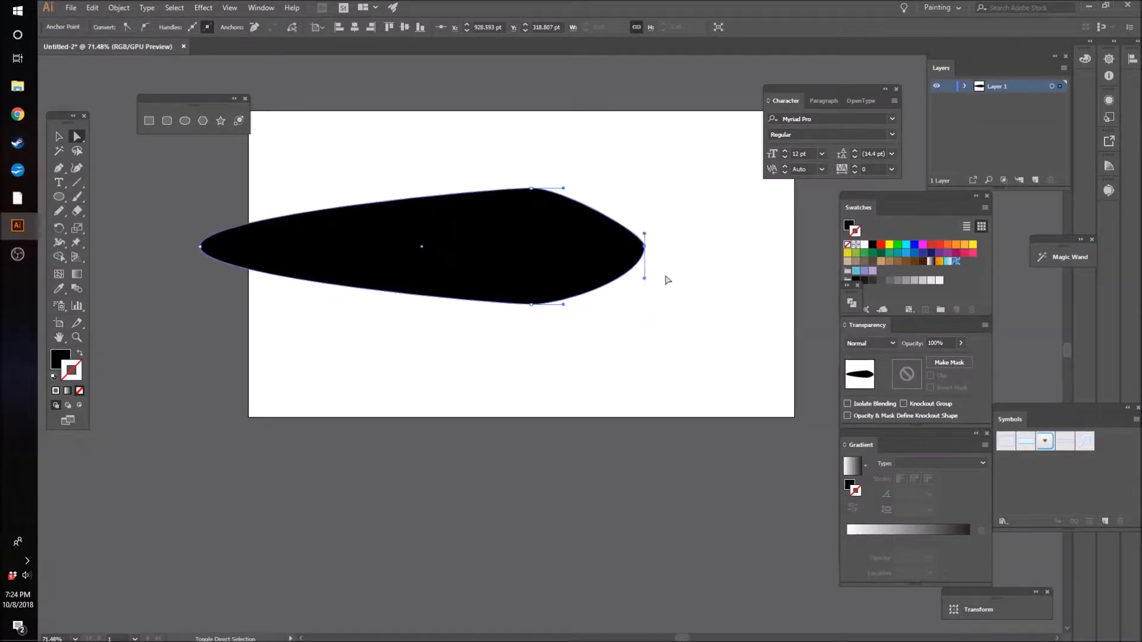
left_click_drag(648, 281, 647, 264)
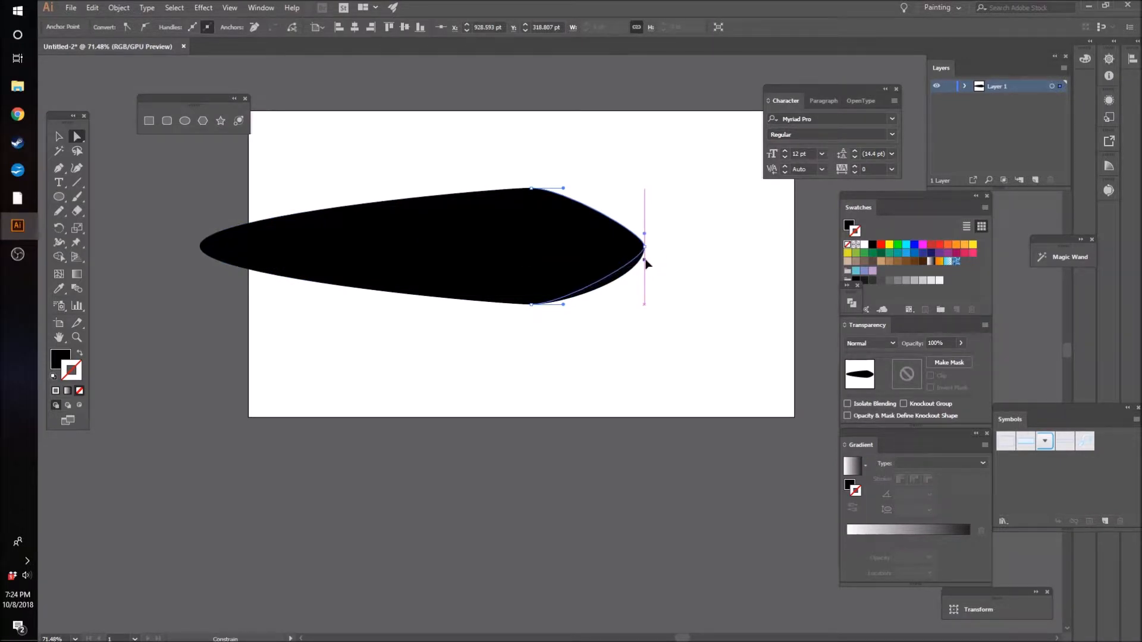
left_click_drag(646, 263, 644, 261)
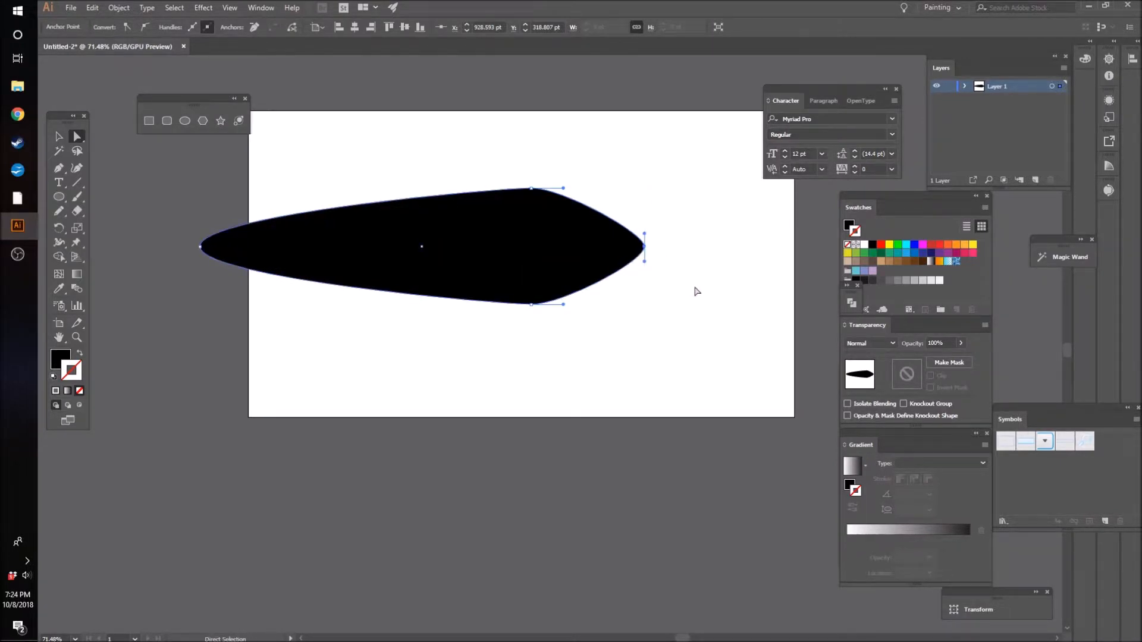
left_click(697, 291)
- Lengthen the left-hand handles of the shape's bottom and top anchor points toward the long tapered end
left_click(527, 304)
left_click_drag(498, 304, 421, 301)
left_click(531, 189)
left_click_drag(500, 188, 423, 192)
key("v")
left_click(422, 141)
left_click(453, 212)
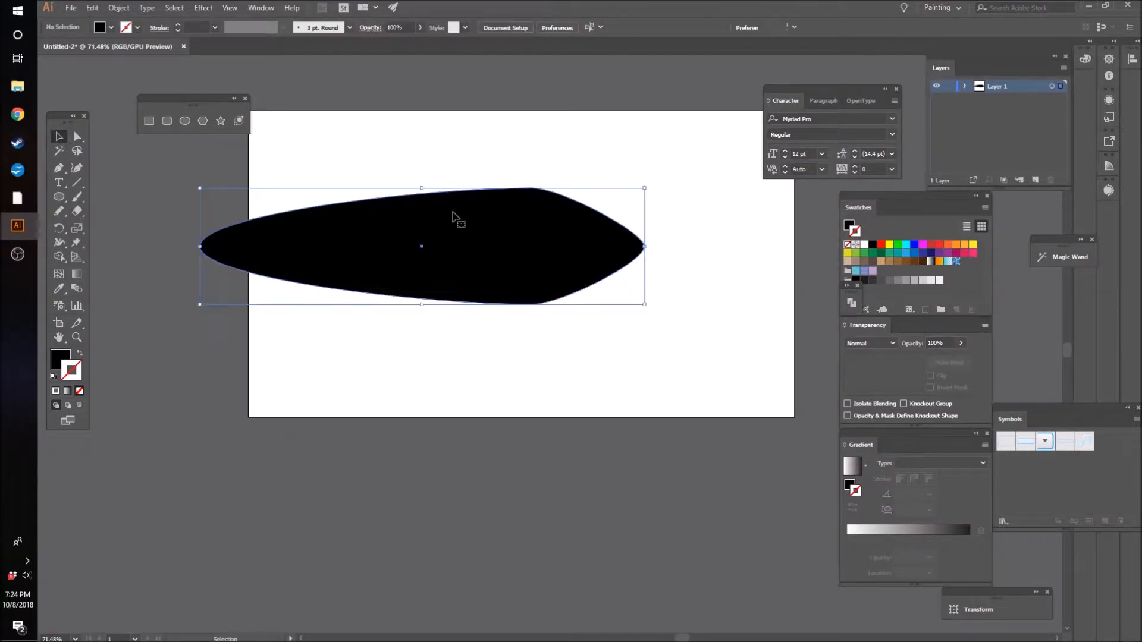
- Flatten the tapered shape vertically to a height of about 220 pt
left_click(420, 189)
left_click(433, 209)
left_click_drag(422, 188, 429, 201)
left_click(689, 198)
- Move the tapered shape to the middle of the artboard and scale it down to about 113 x 24 pt
left_click_drag(196, 194, 701, 353)
left_click_drag(551, 258, 655, 272)
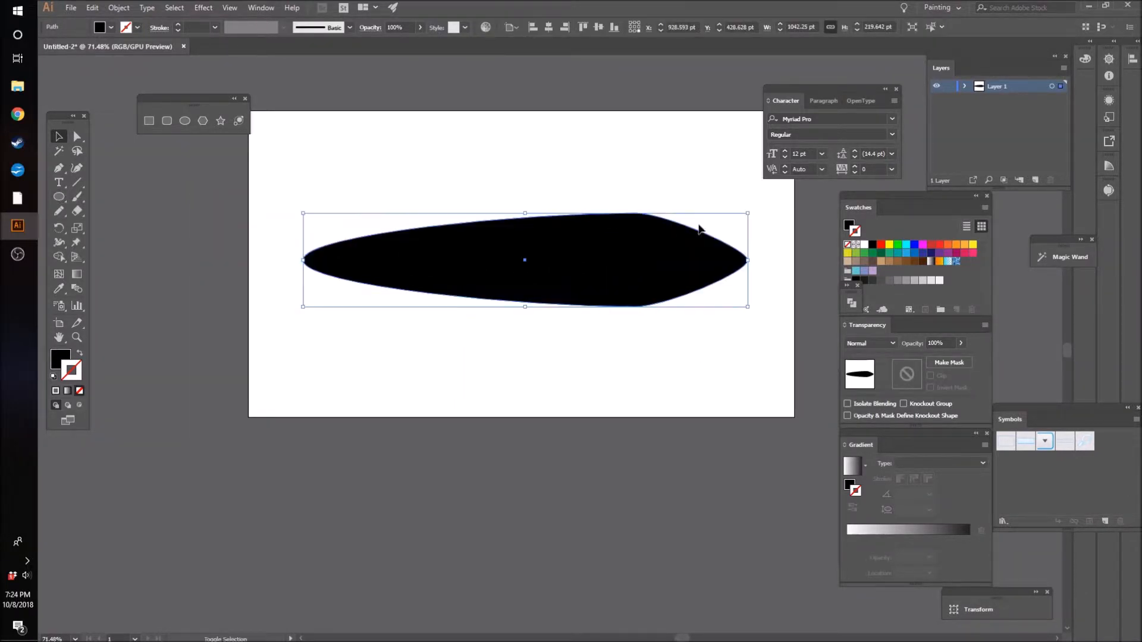
left_click_drag(749, 215, 691, 256)
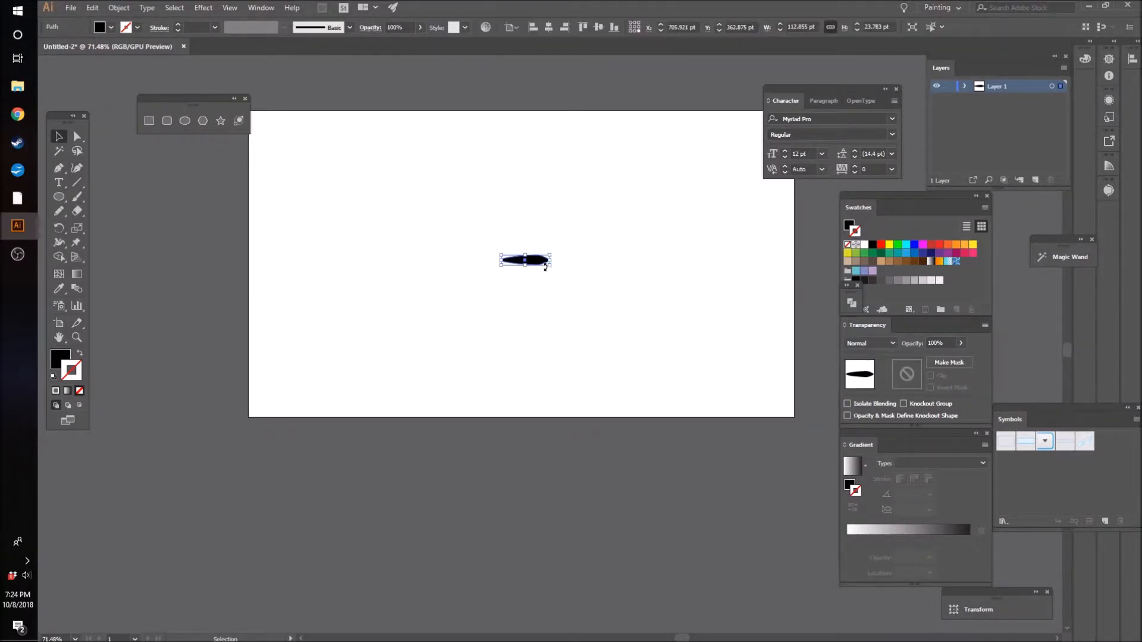
- Show the Brushes panel and start a new Art Brush from the tapered shape
left_click(262, 9)
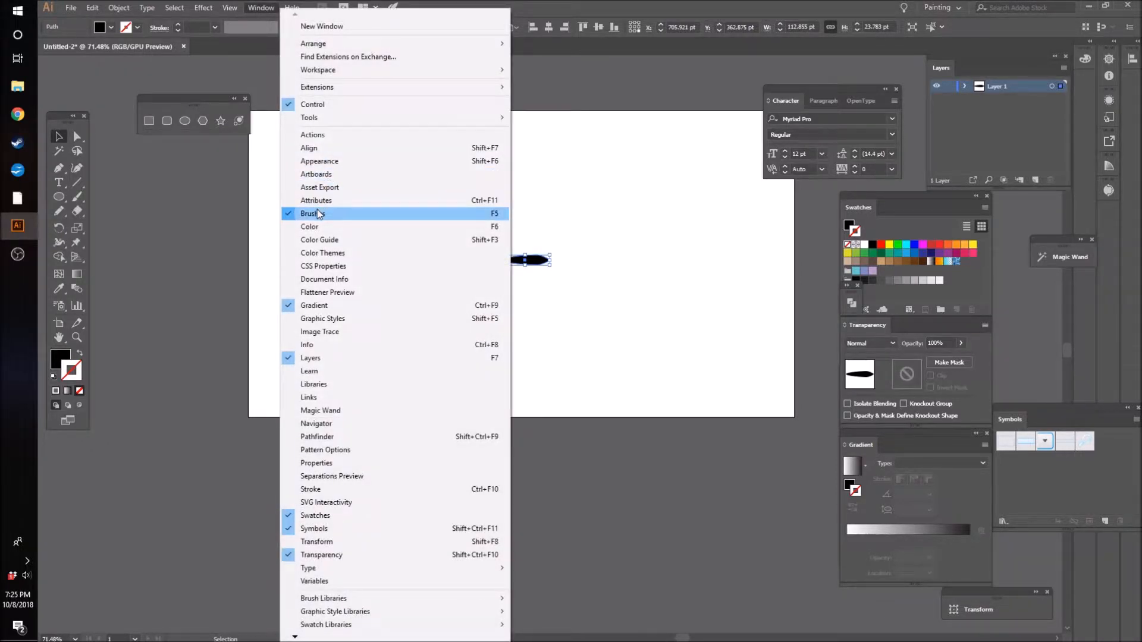
left_click(637, 332)
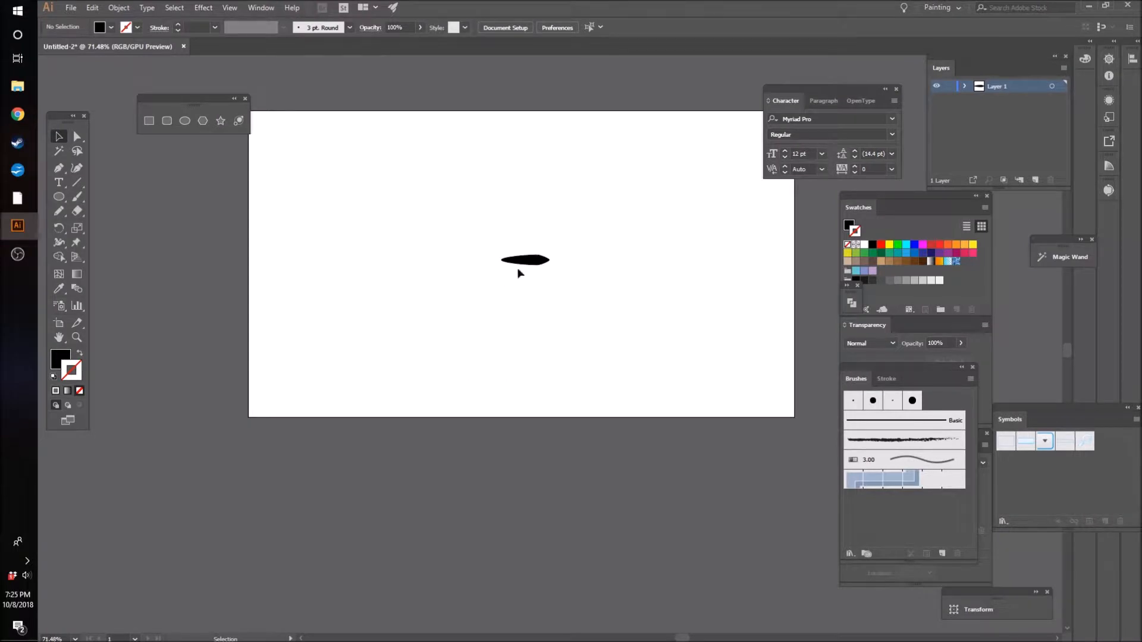
mouse_move(526, 262)
left_mouse_down()
mouse_move(662, 304)
mouse_move(738, 480)
mouse_move(881, 513)
left_mouse_up()
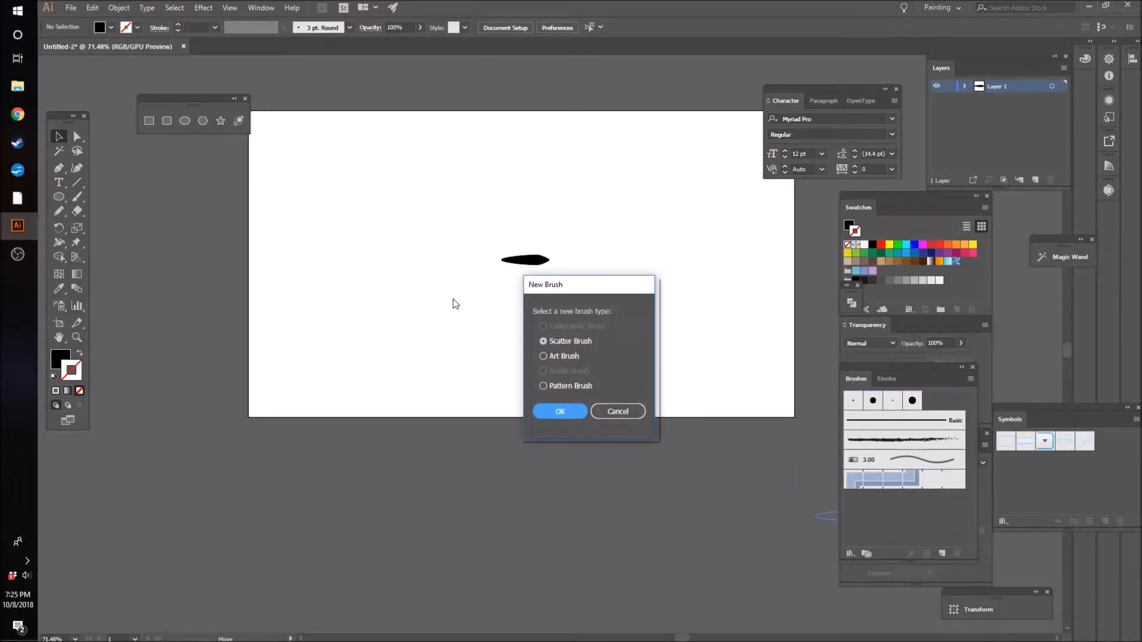
left_click(541, 355)
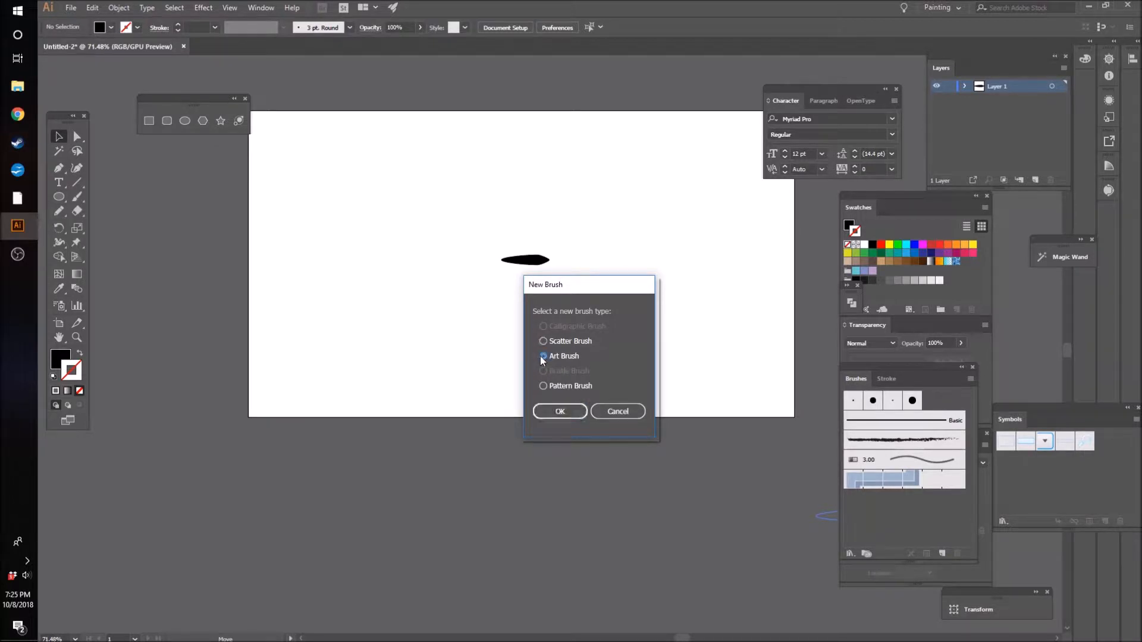
left_click(559, 412)
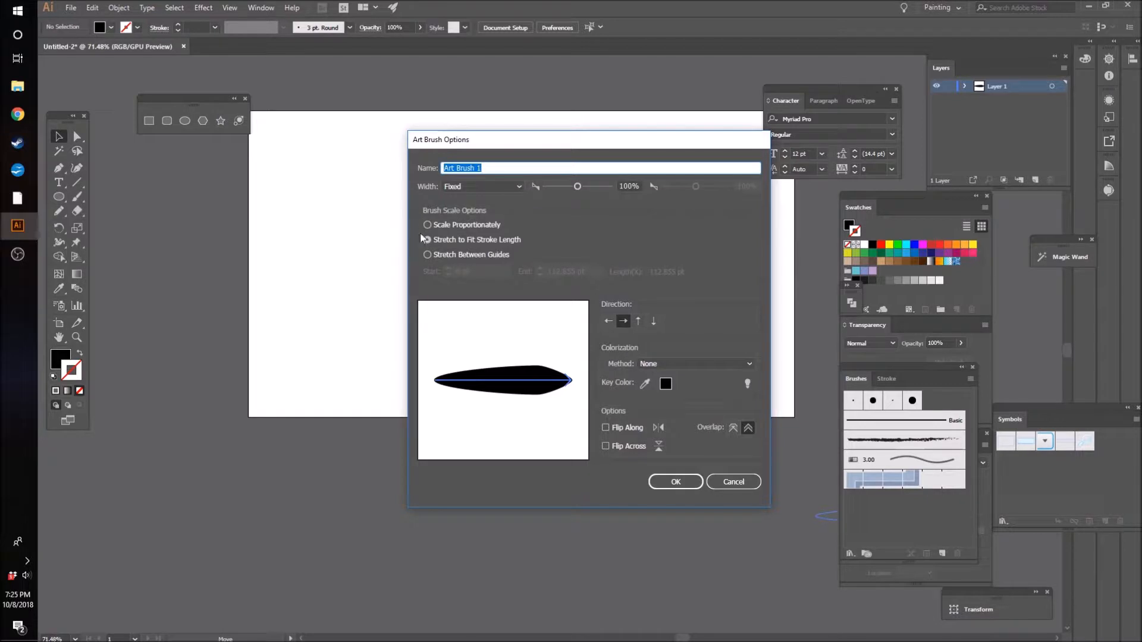
- Set the art brush's colorization method to Tints and save the brush
left_click(667, 365)
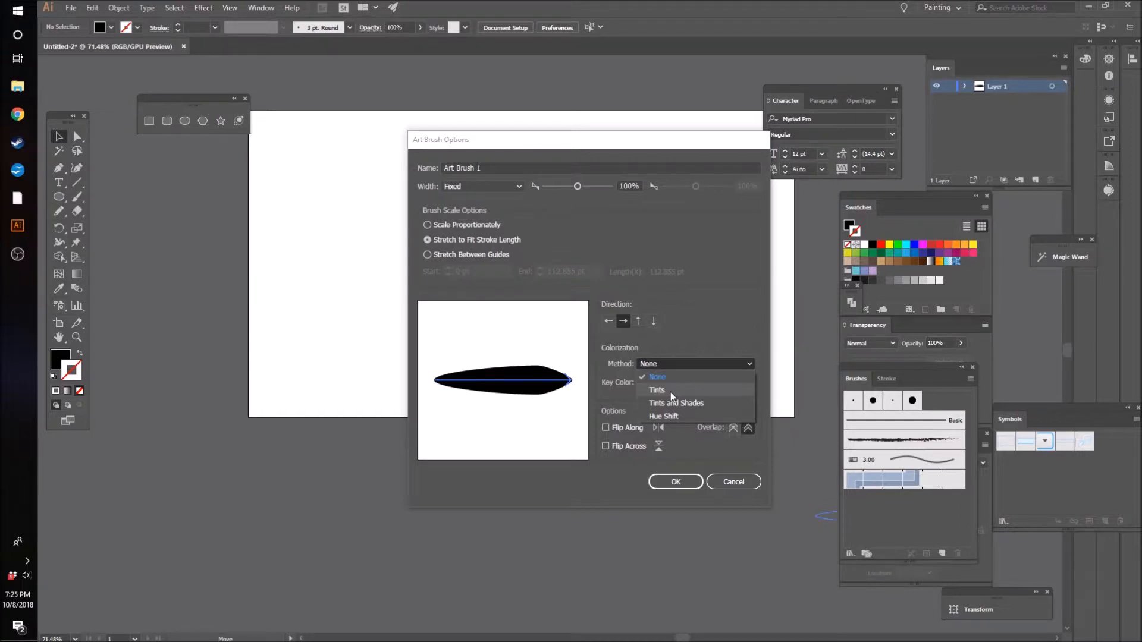
left_click(670, 391)
left_click(676, 482)
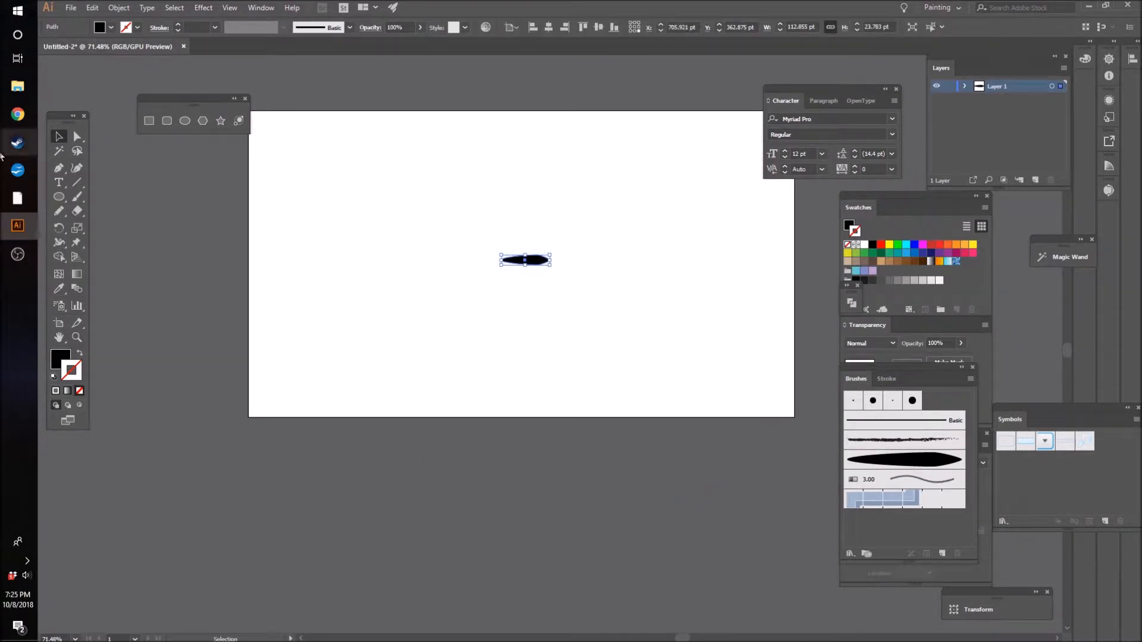
- Delete the original tapered shape from the artboard
left_click_drag(395, 226, 657, 329)
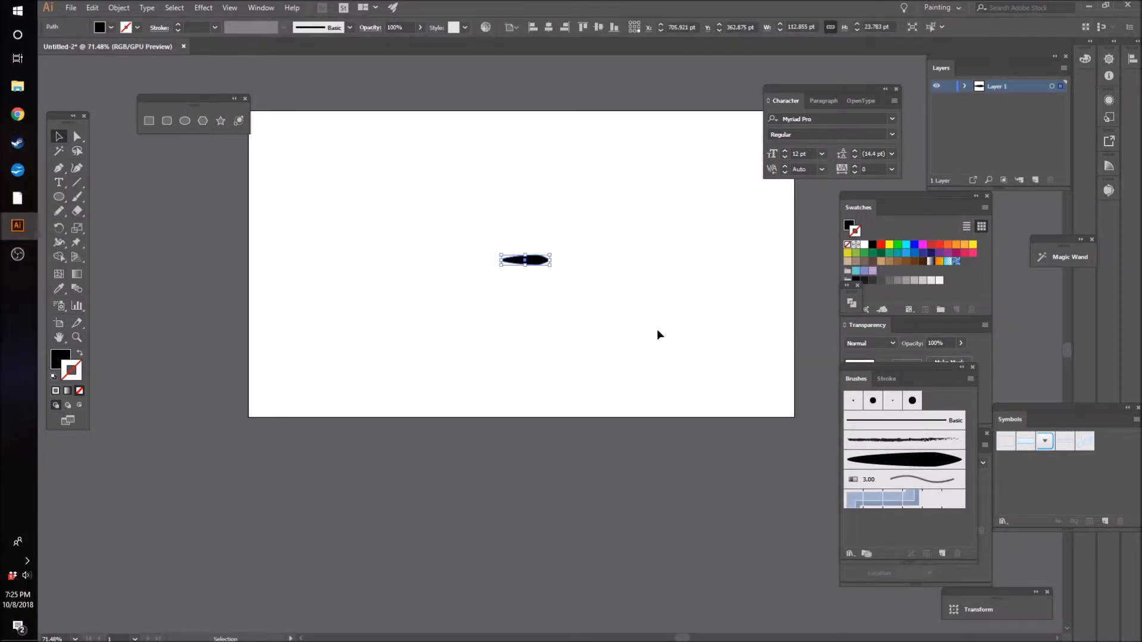
key("Delete")
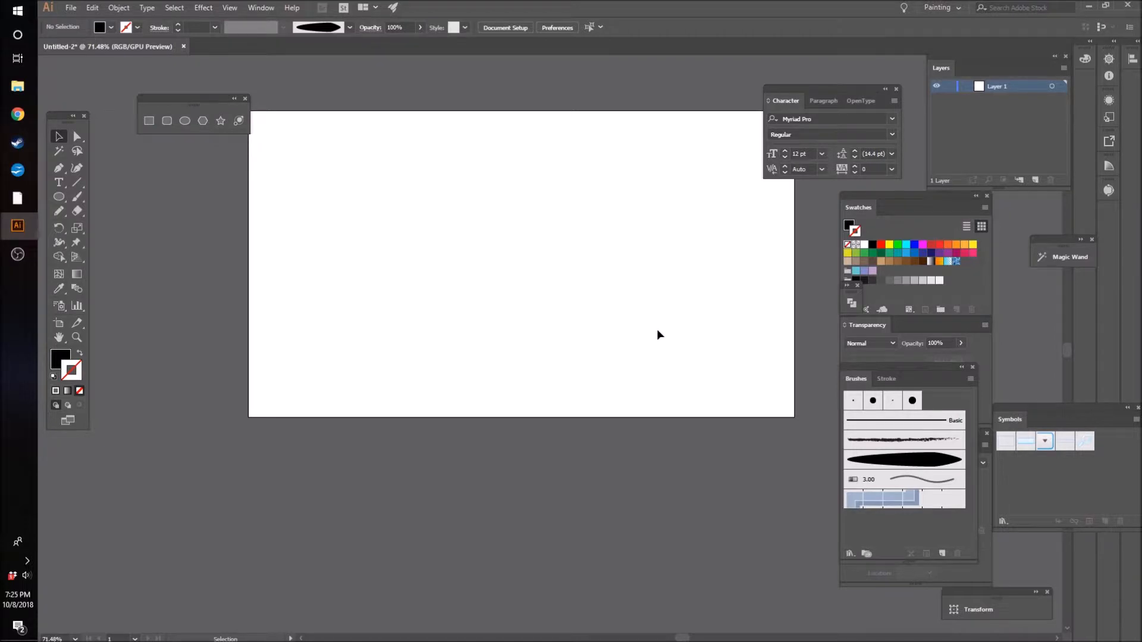
- Activate the Paintbrush tool with the new tapered art brush and bring up the fill colour settings
left_click(904, 455)
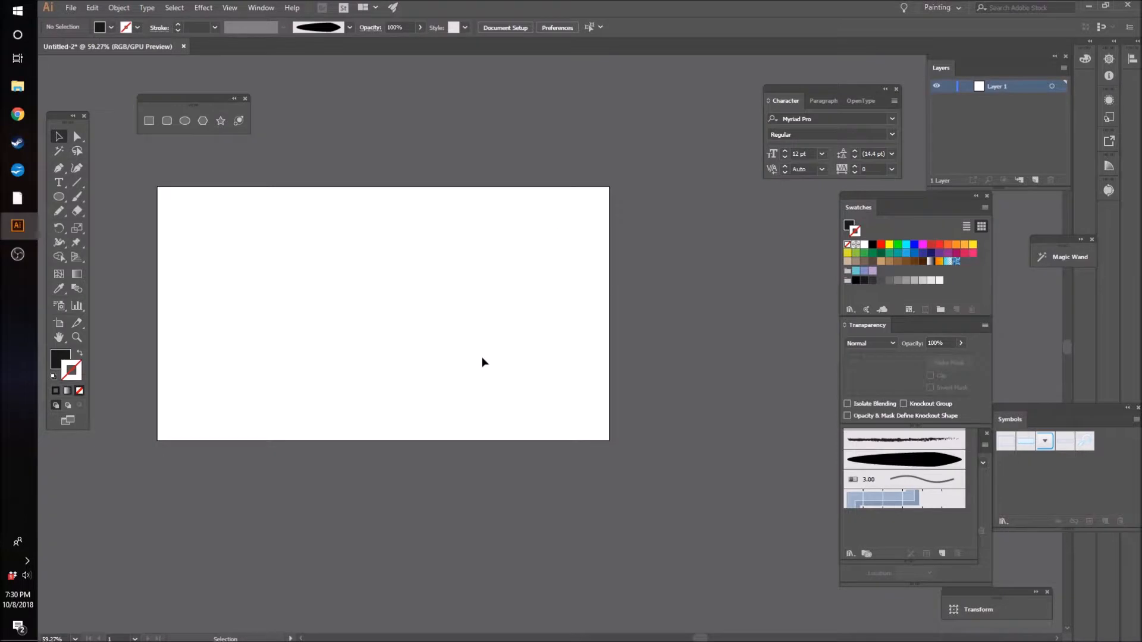
key("b")
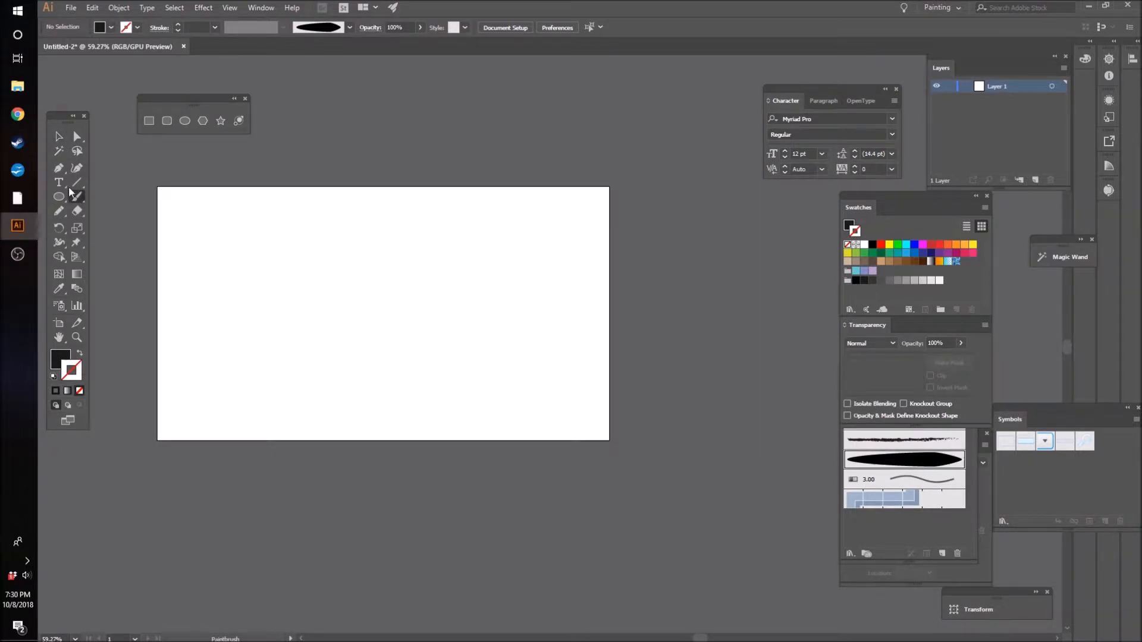
left_click(919, 465)
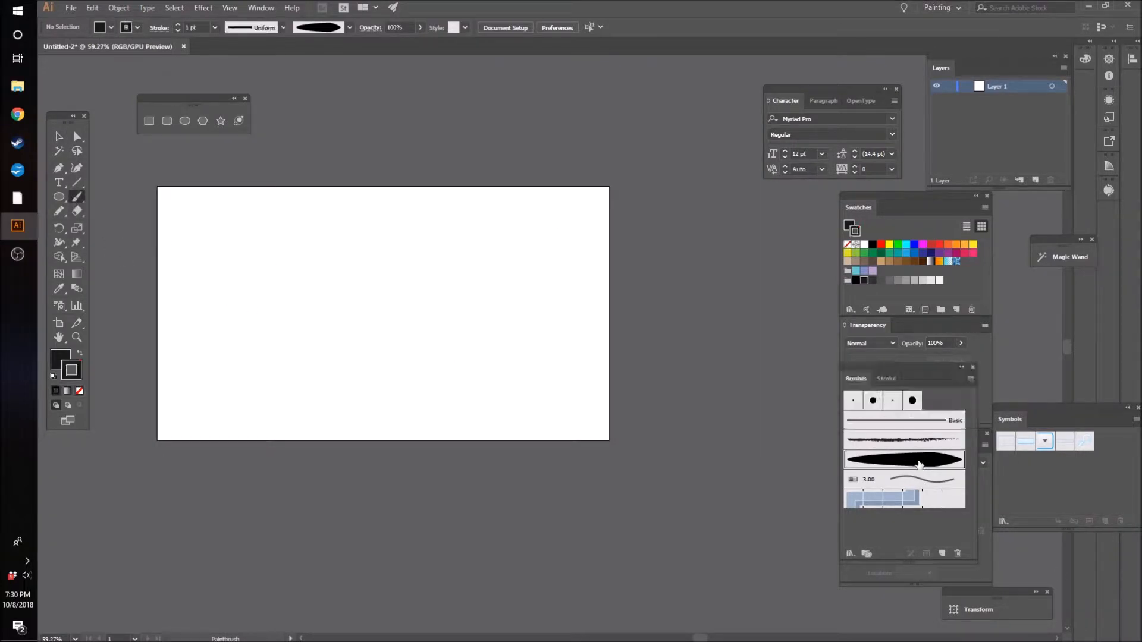
left_click(60, 361)
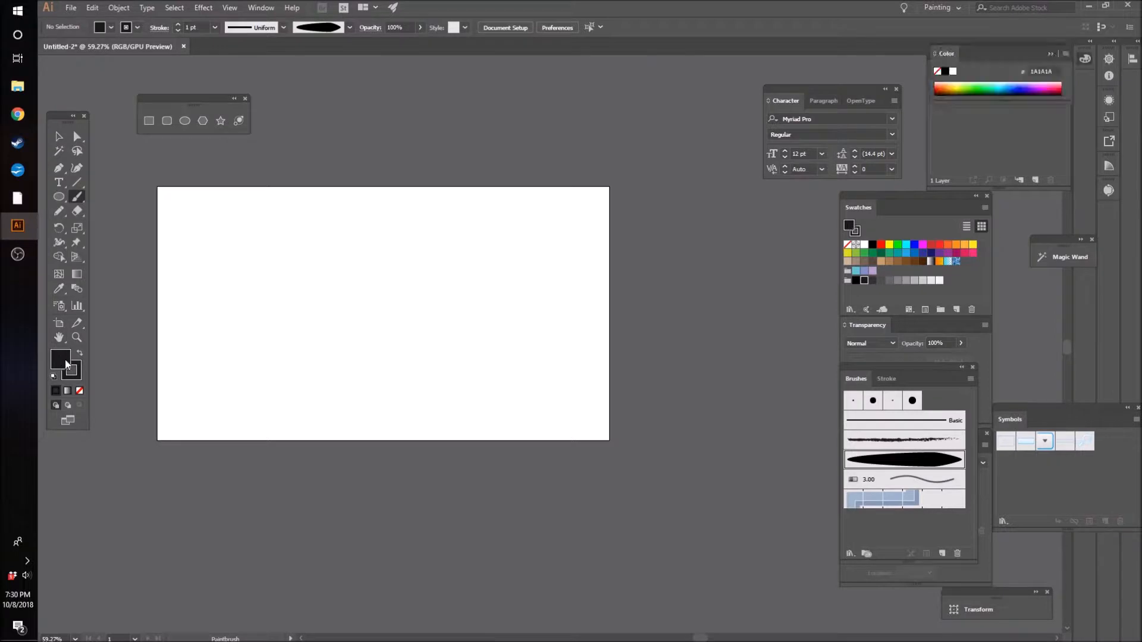
- Set the fill to none and paint a letter Y in two strokes: a spiral left arm and a long hooked diagonal stem
left_click(80, 390)
left_click(73, 379)
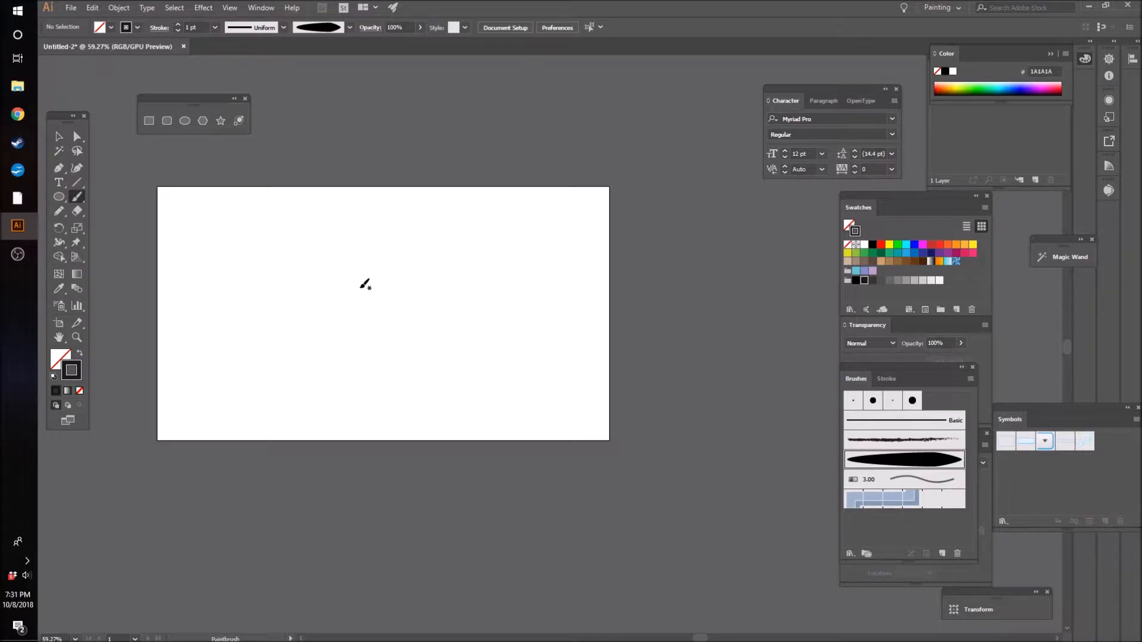
mouse_move(344, 293)
left_mouse_down()
mouse_move(360, 275)
mouse_move(370, 285)
mouse_move(354, 310)
mouse_move(334, 305)
mouse_move(324, 283)
mouse_move(355, 255)
mouse_move(372, 256)
mouse_move(422, 310)
left_mouse_up()
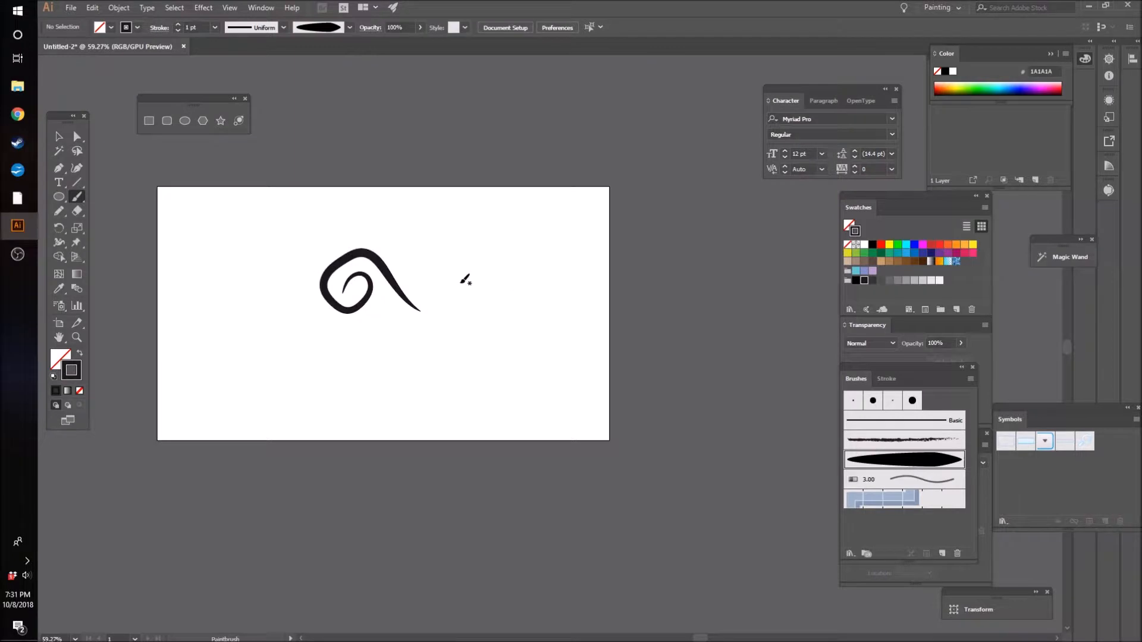
left_click(59, 136)
key("b")
left_click_drag(474, 294, 372, 404)
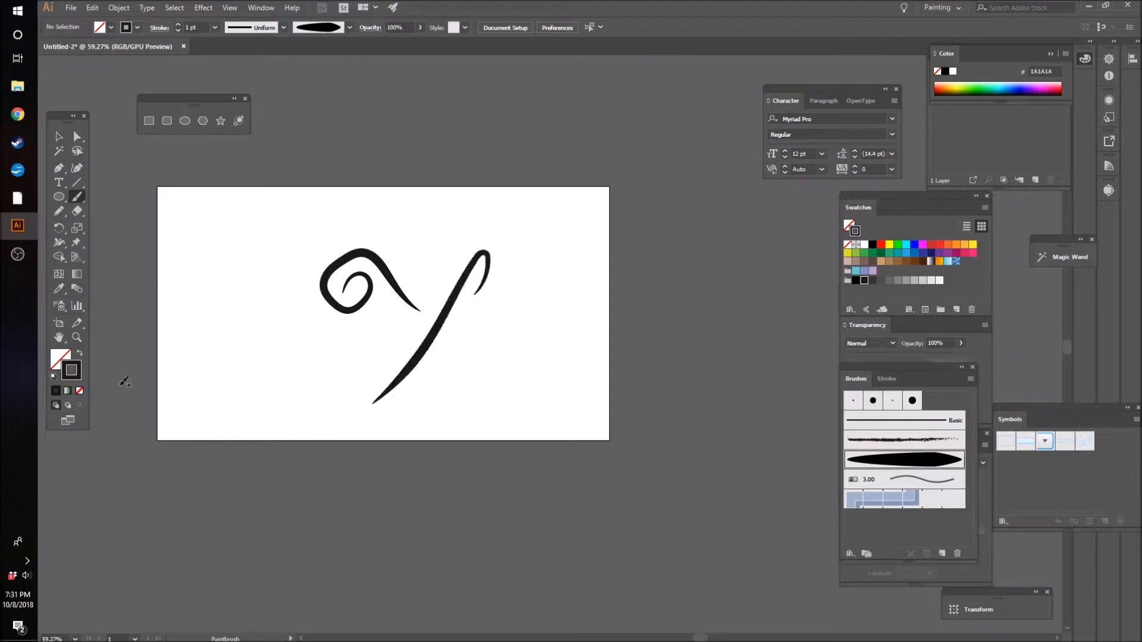
- Nudge the Y's long diagonal stem left until it meets the tail of the spiral stroke
left_click(59, 136)
left_click_drag(451, 237, 521, 375)
key("shift+Left")
key("shift+Left")
key("shift+Left")
key("shift+Left")
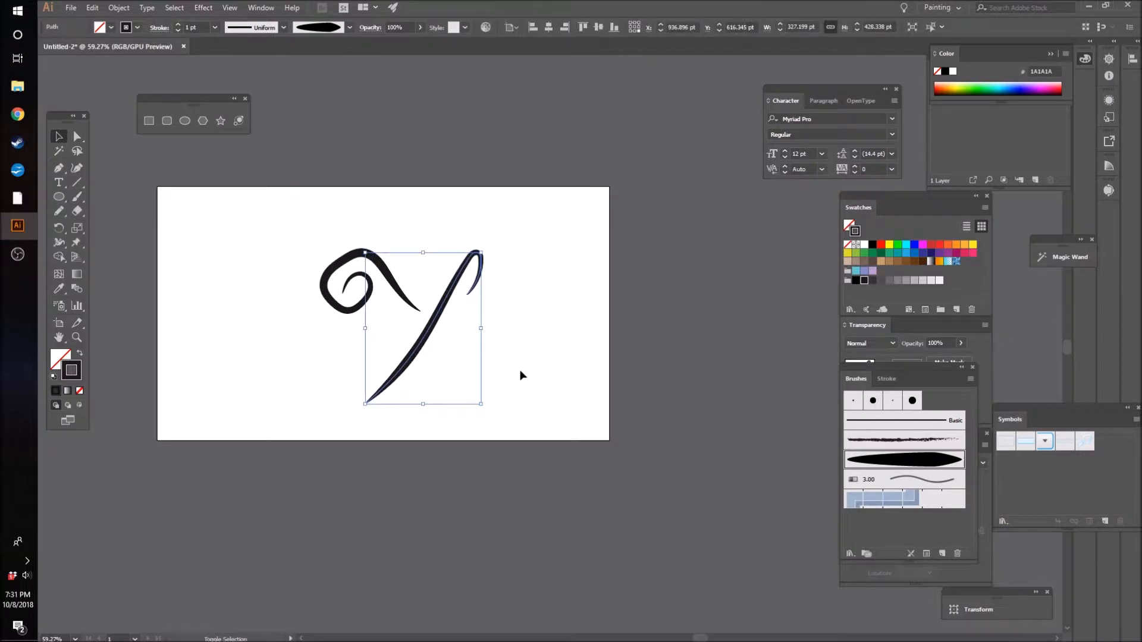
left_click(524, 410)
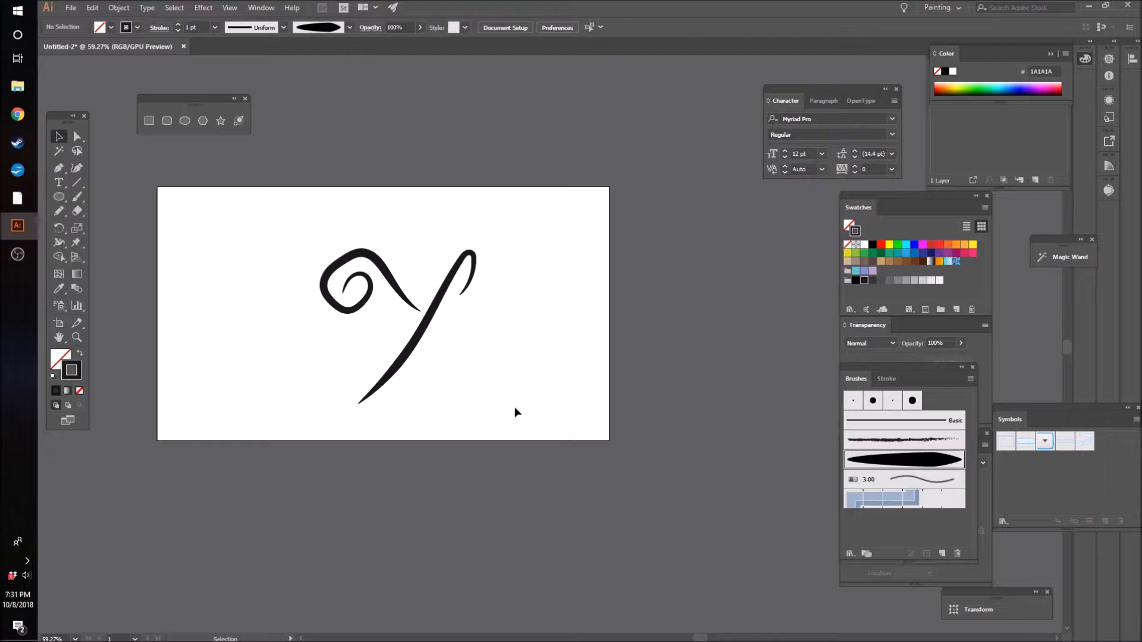
- Select both strokes of the Y and move them about 58 pt left and 81 pt up on the artboard
key("z")
left_click_drag(462, 370, 467, 374)
left_click(57, 138)
left_click_drag(262, 195, 392, 267)
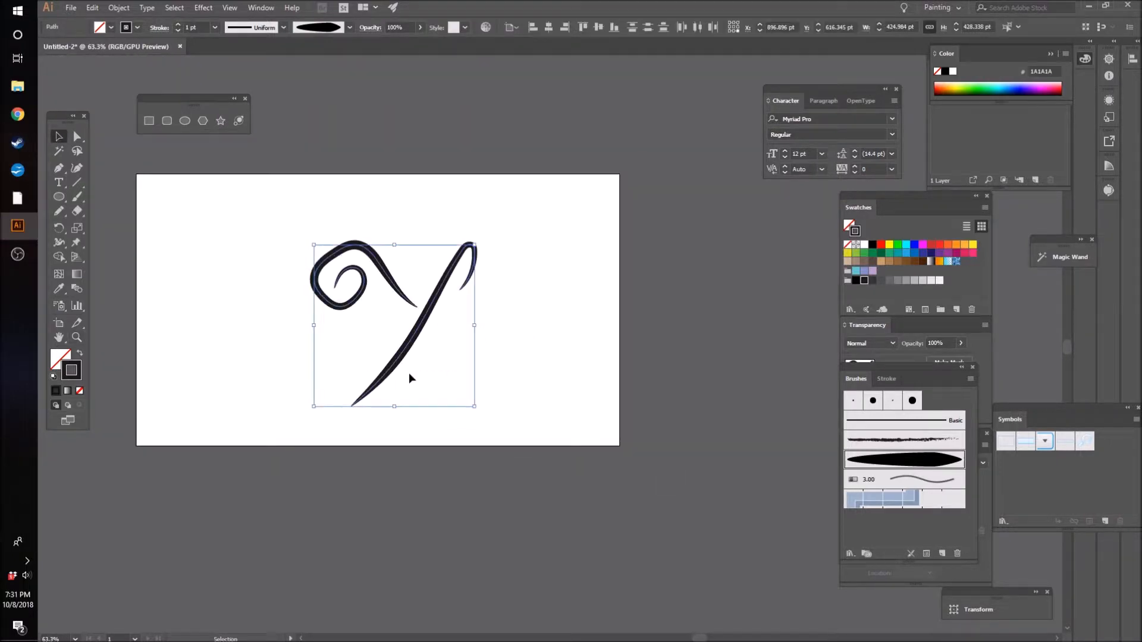
left_click_drag(415, 335, 391, 305)
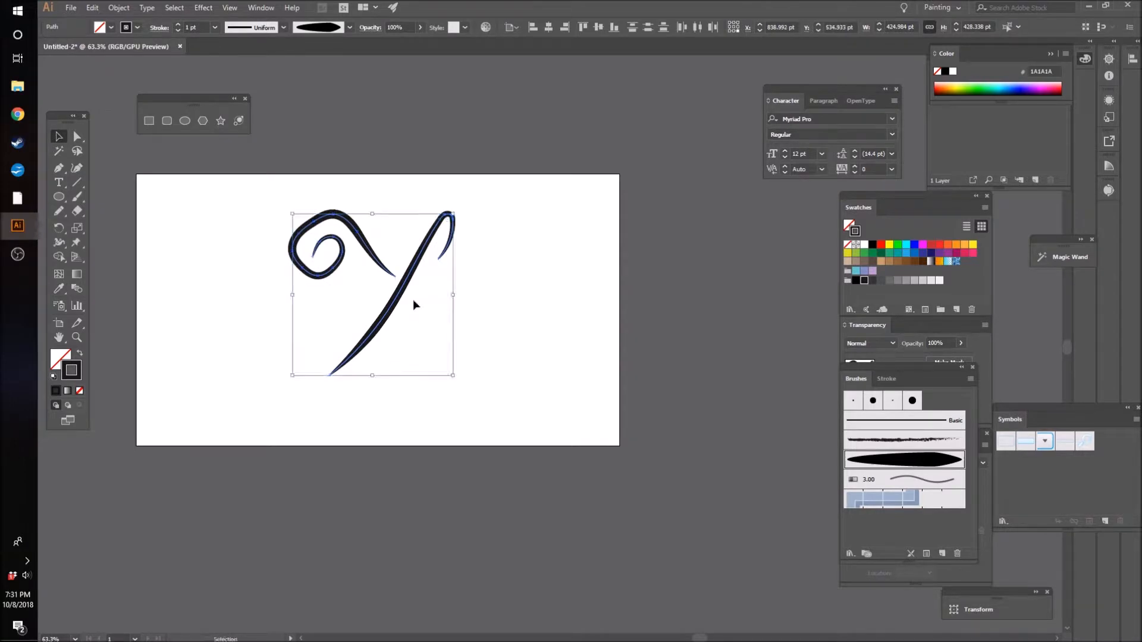
- Group the two Y strokes and centre the group horizontally on the artboard
key("a")
key("v")
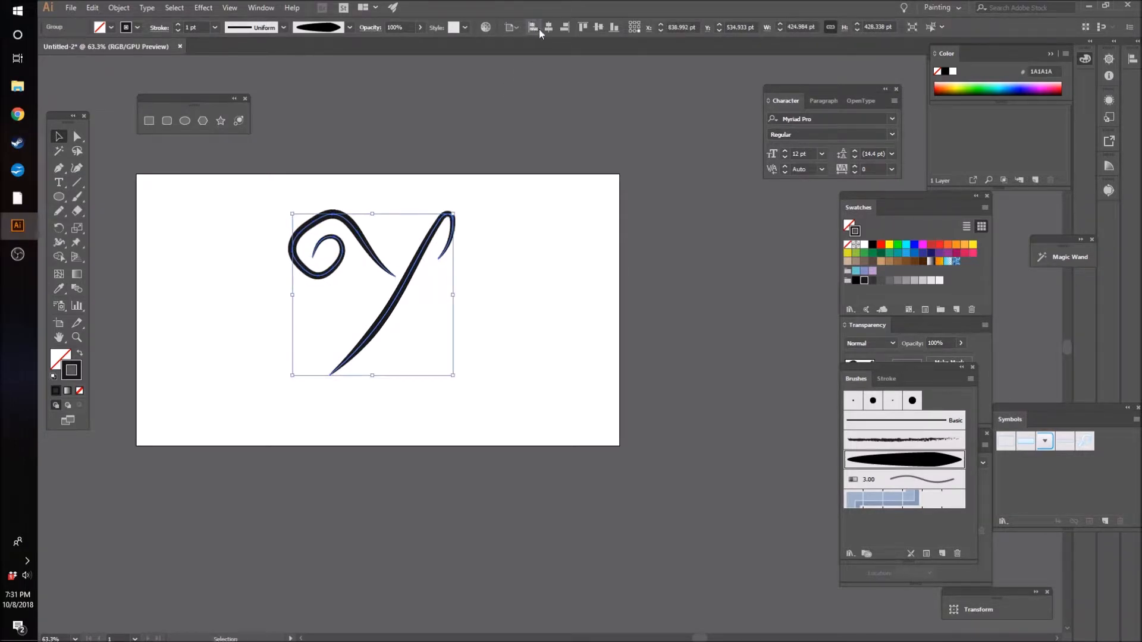
left_click(549, 321)
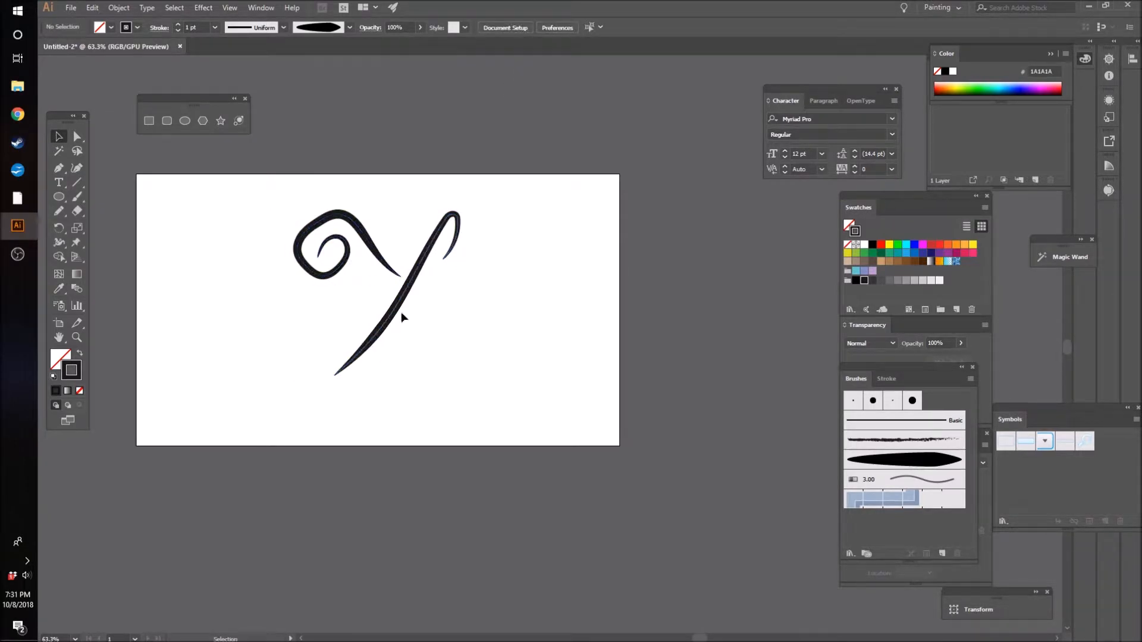
key("b")
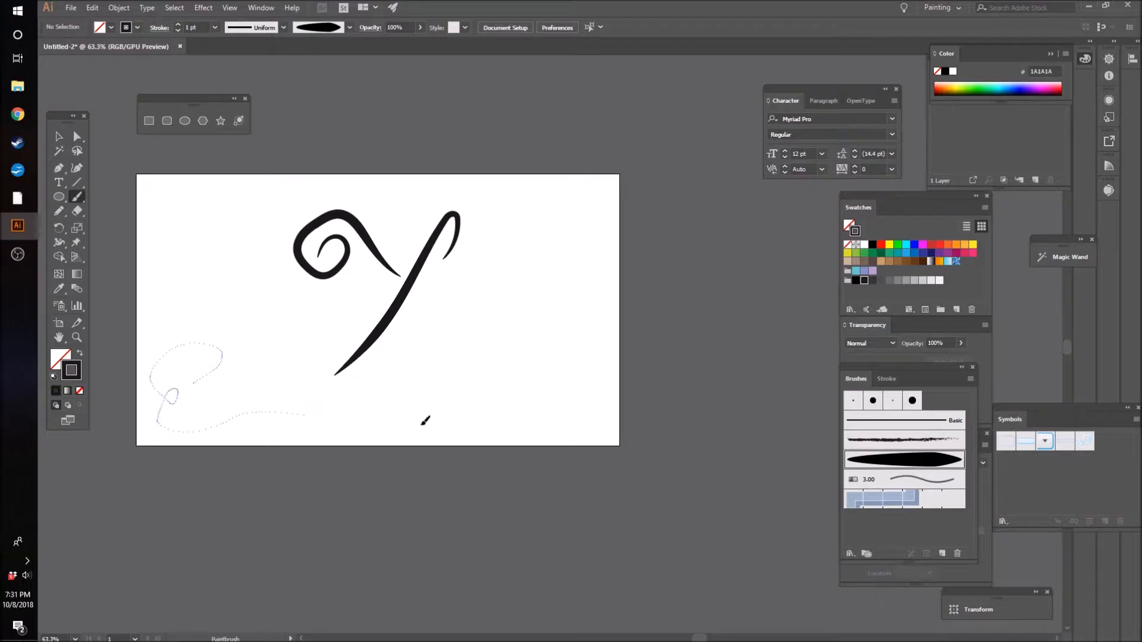
left_click_drag(425, 421, 464, 424)
key("ctrl+z")
left_click_drag(191, 399, 684, 419)
key("ctrl+z")
left_click_drag(228, 403, 385, 386)
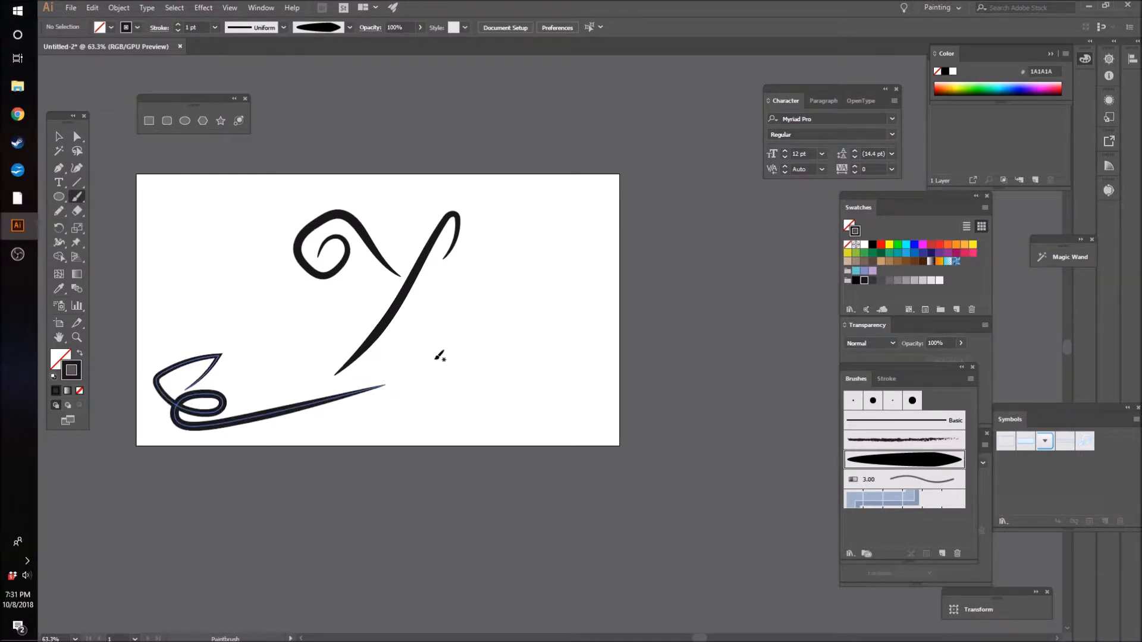
key("ctrl+z")
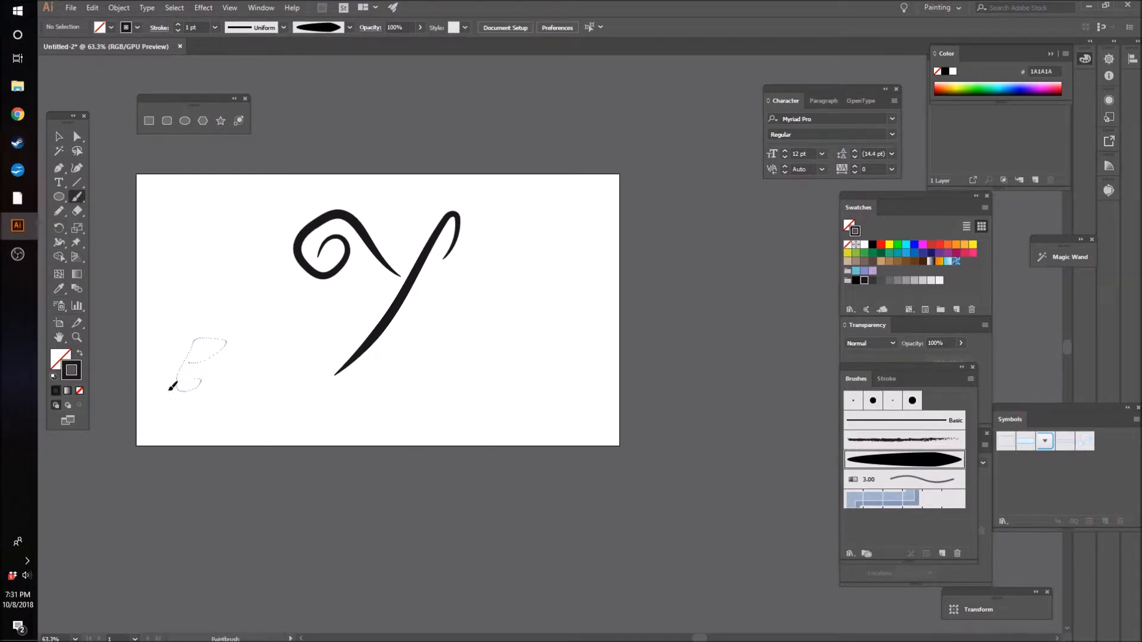
left_click_drag(401, 421, 401, 421)
key("ctrl+z")
left_click_drag(554, 385, 554, 384)
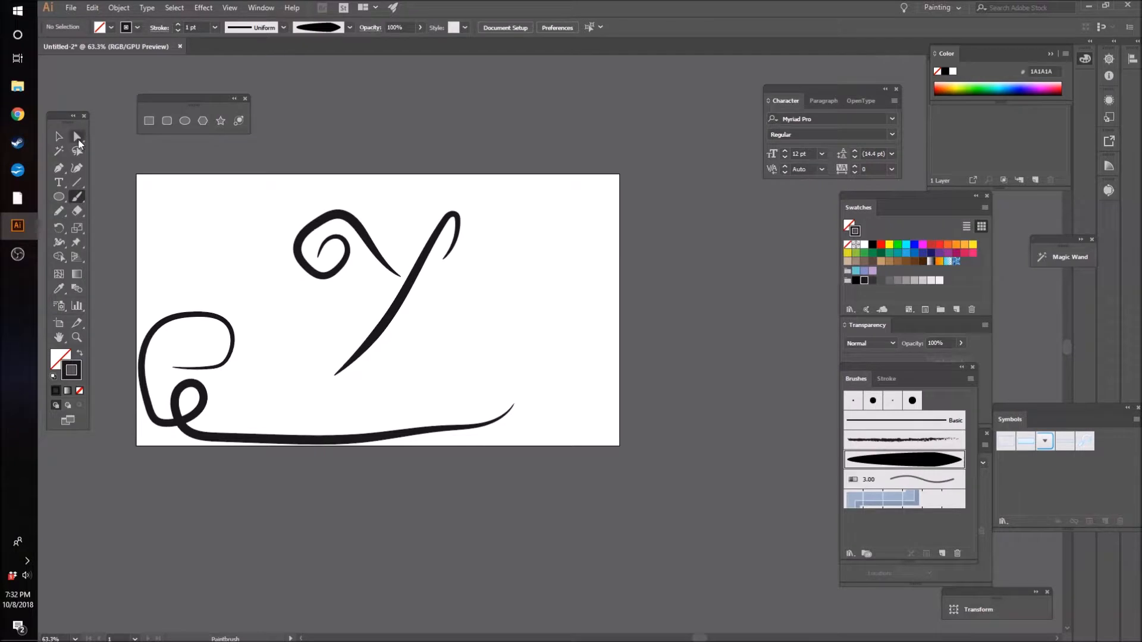
key("ctrl+z")
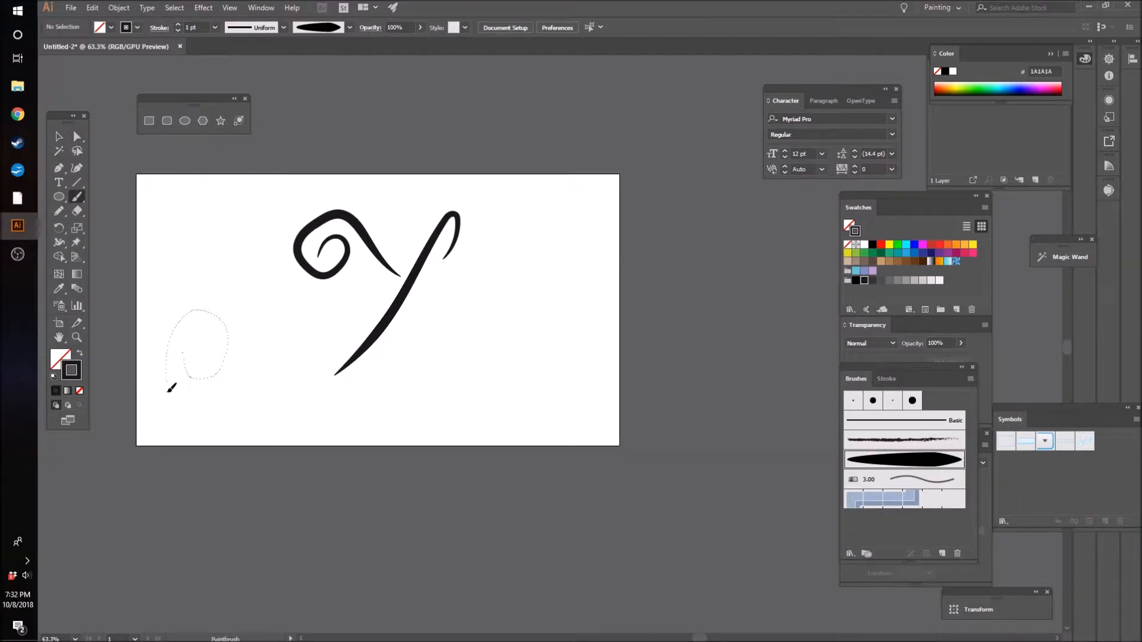
- Paint a long swash with a curled start beneath the Y and change its stroke colour to grey 666666
left_click_drag(437, 385, 609, 430)
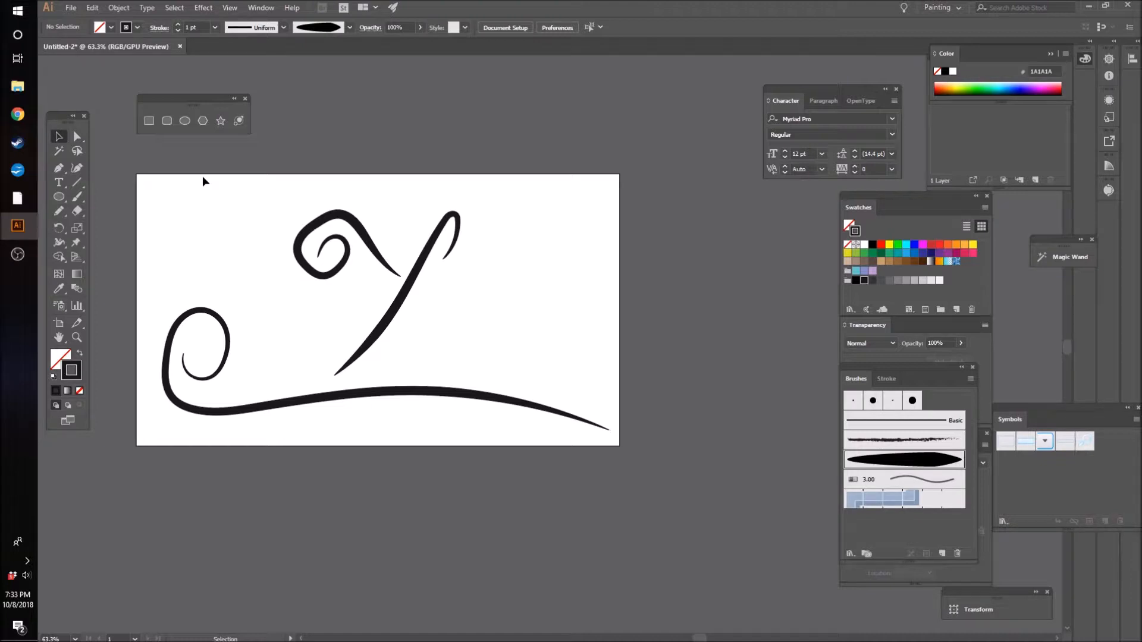
left_click(359, 392)
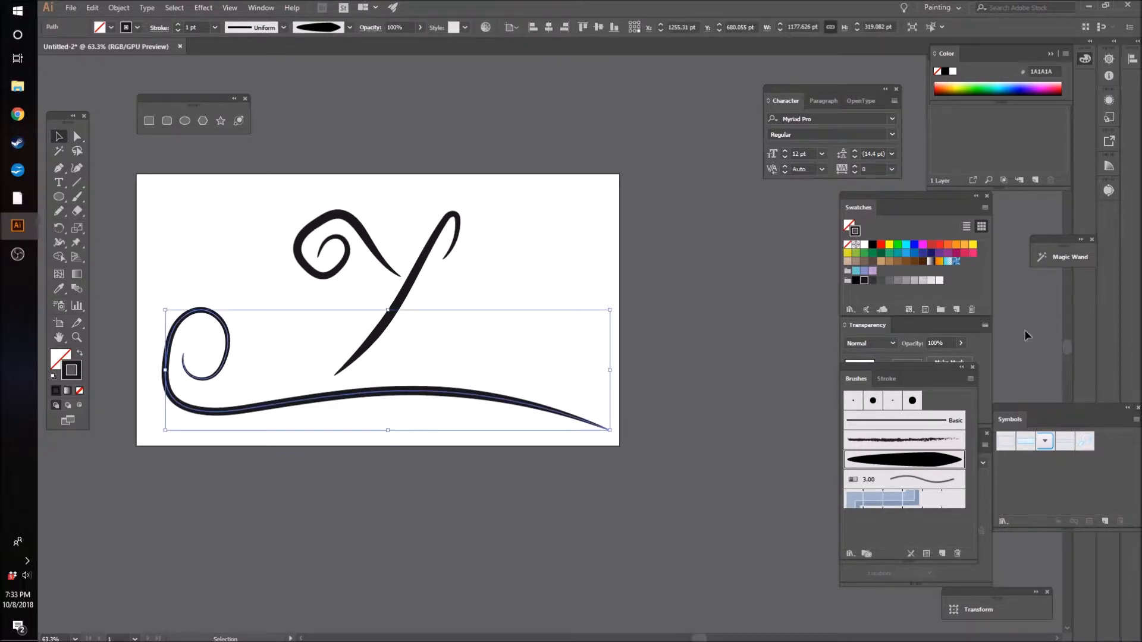
left_click(891, 282)
left_click(619, 221)
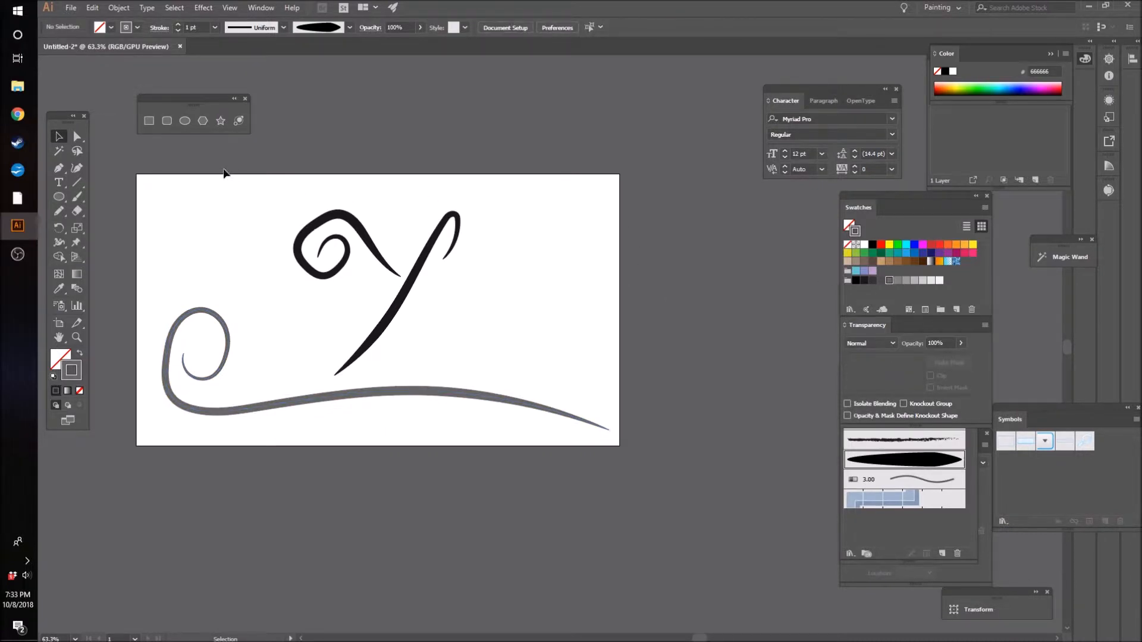
- Place the linked image arctic-aurora-aurora-borealis-258112 at artboard width and centre it horizontally and vertically on the artboard
left_click(71, 8)
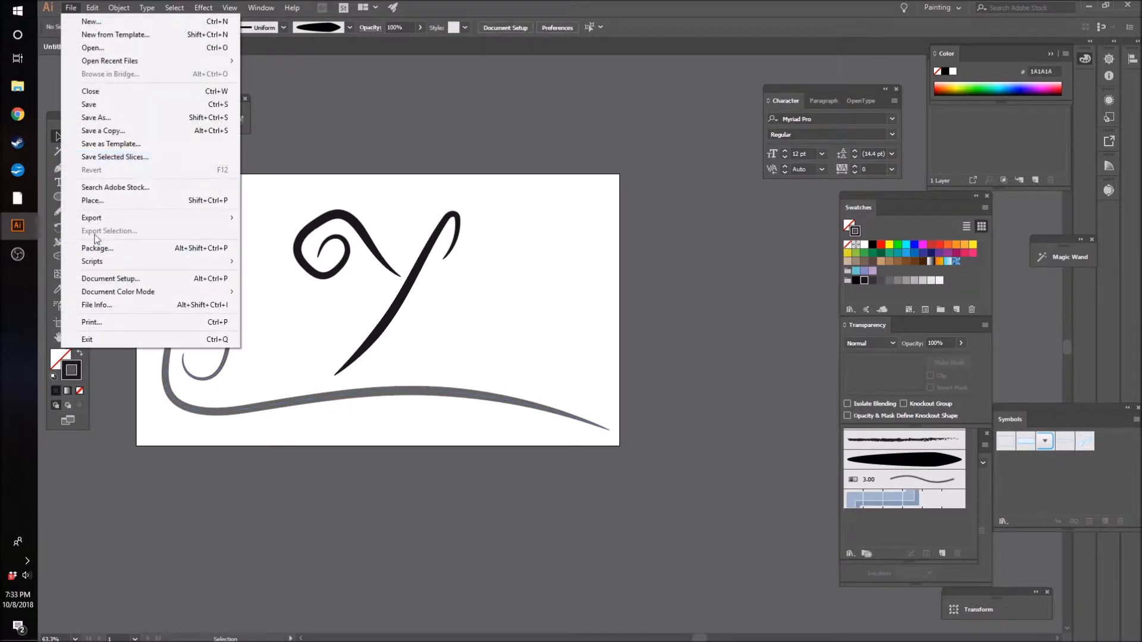
left_click(90, 208)
scroll(476, 257, "down", 10)
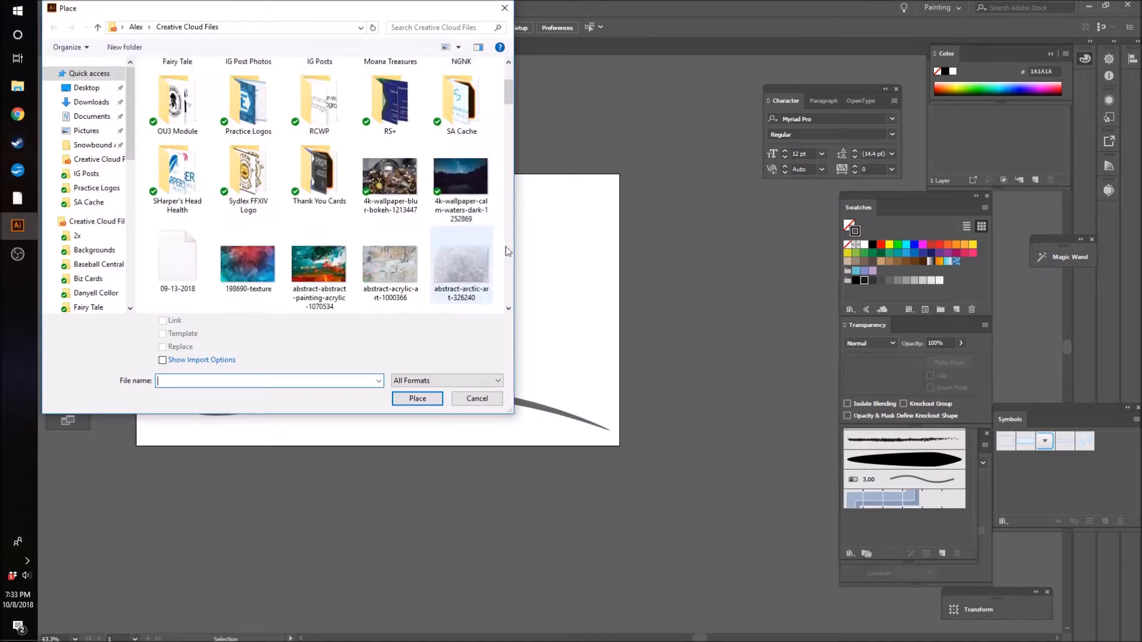
scroll(476, 257, "down", 5)
left_click(248, 179)
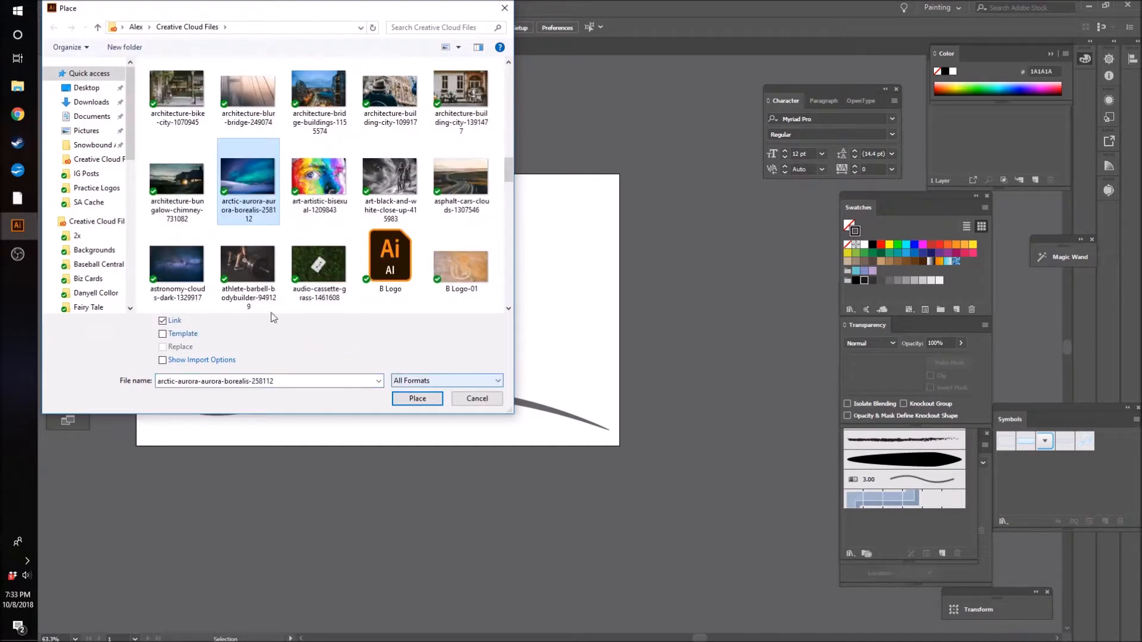
left_click(418, 398)
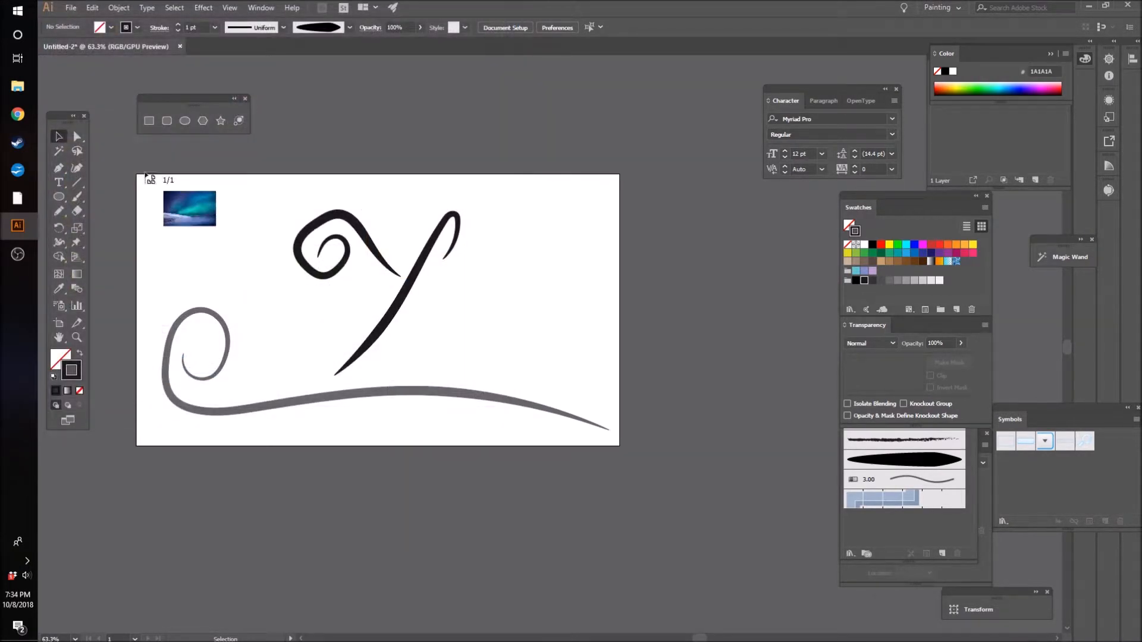
left_click_drag(131, 168, 632, 496)
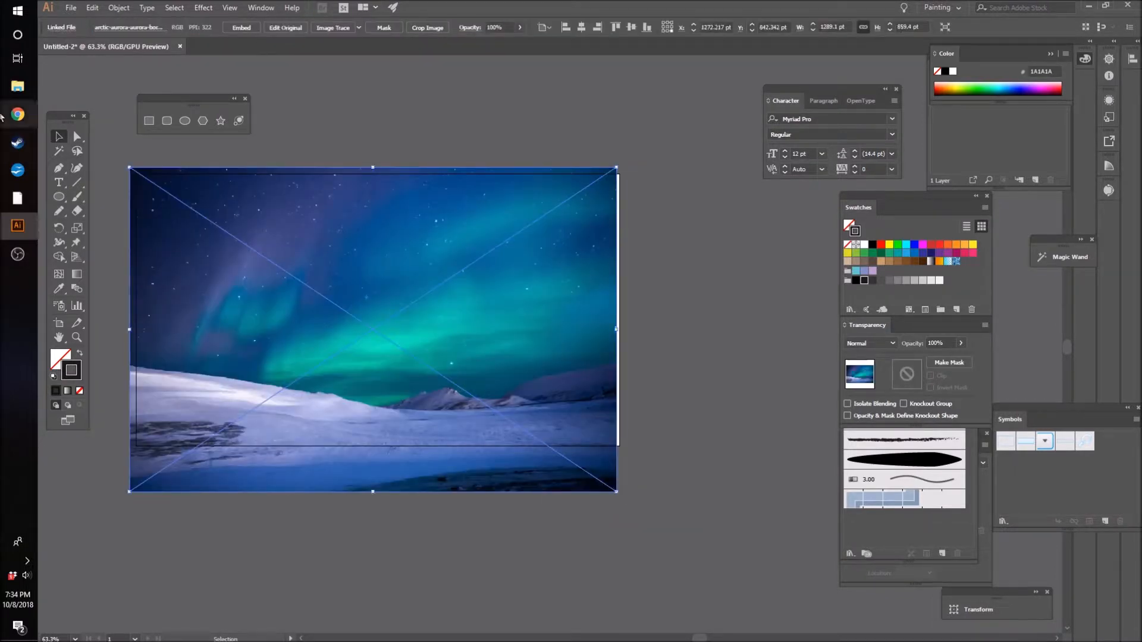
left_click(582, 27)
left_click(631, 28)
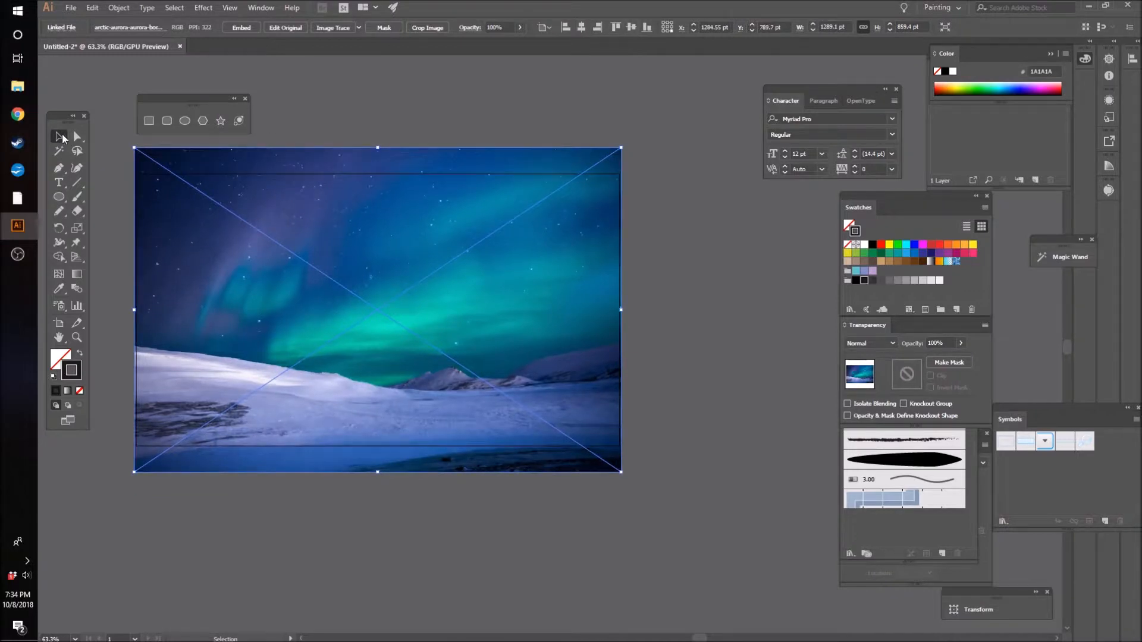
- Switch to the Essentials workspace to embed the aurora image, and return to the Painting workspace
left_click(960, 7)
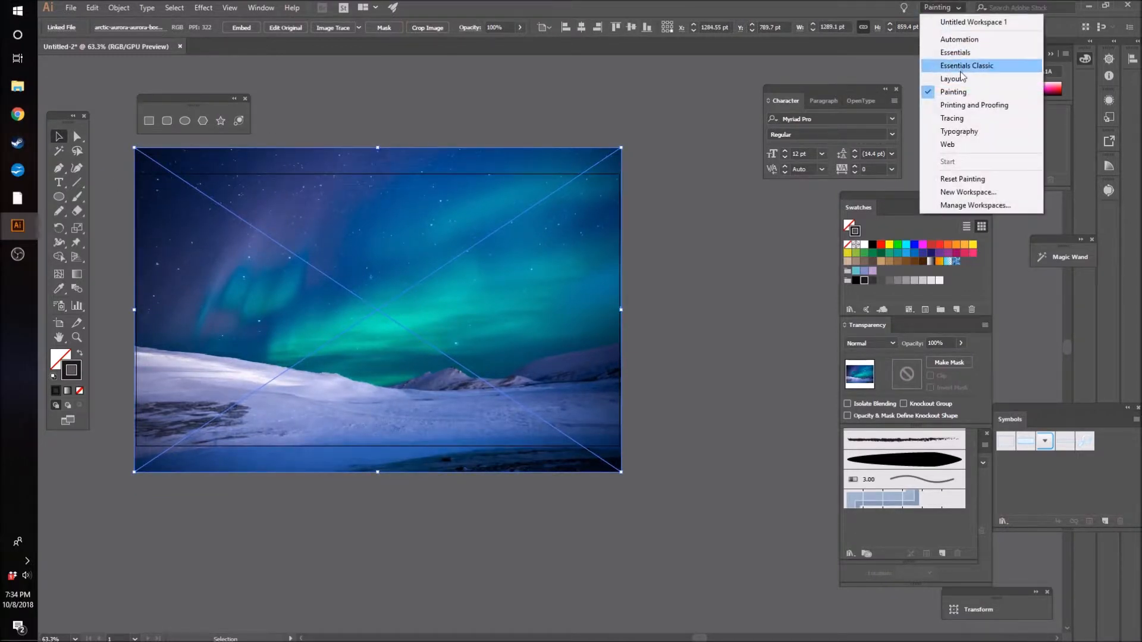
left_click(958, 54)
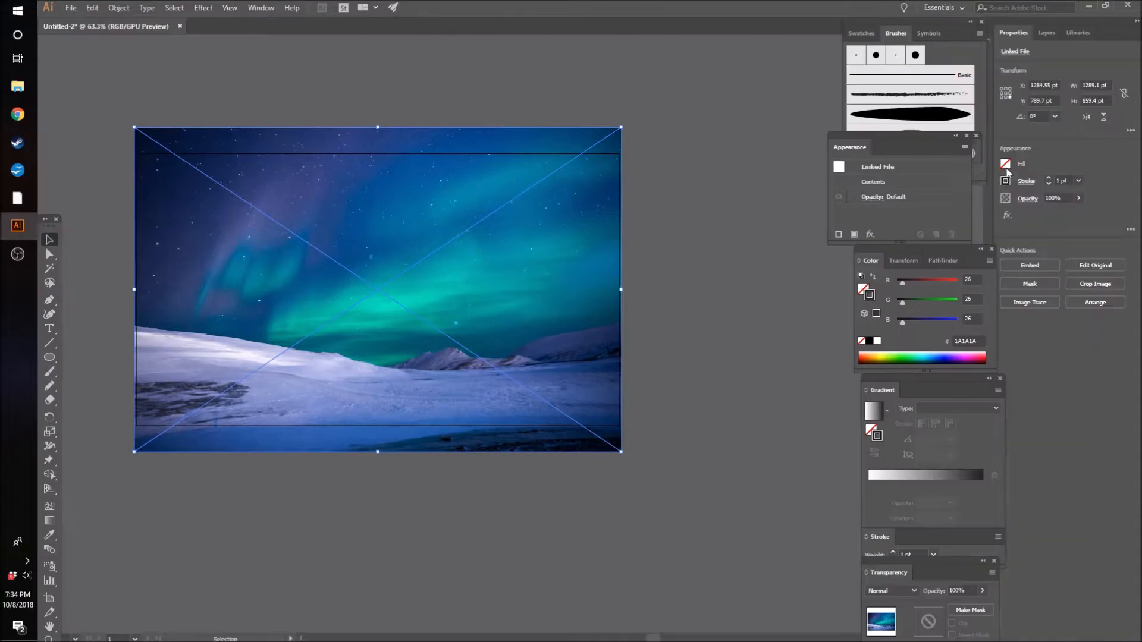
left_click(1004, 265)
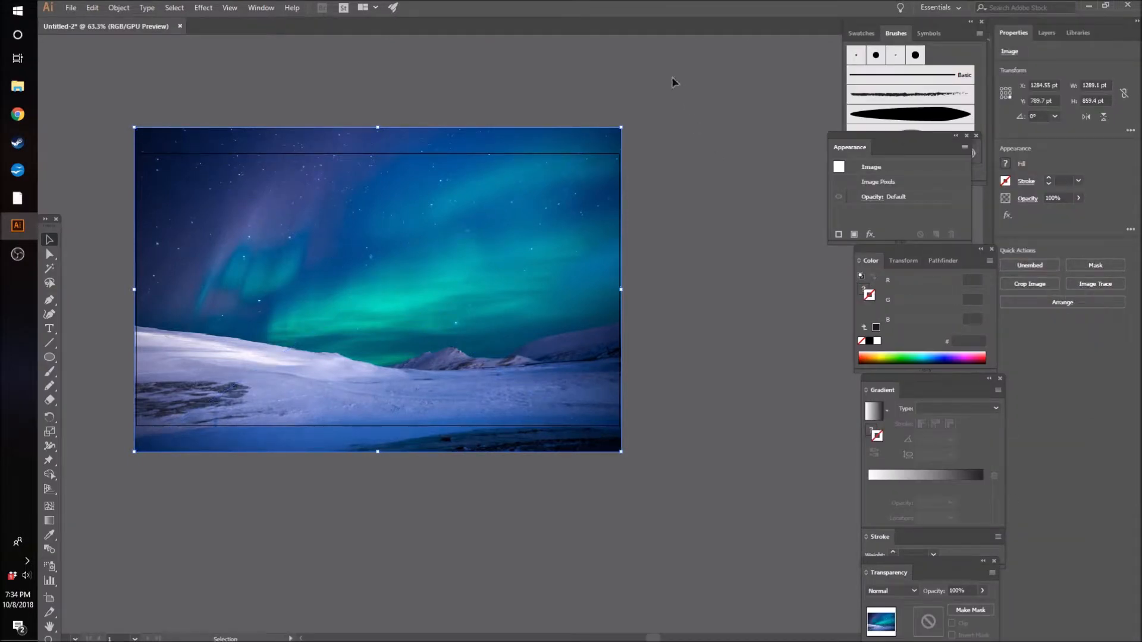
left_click(947, 7)
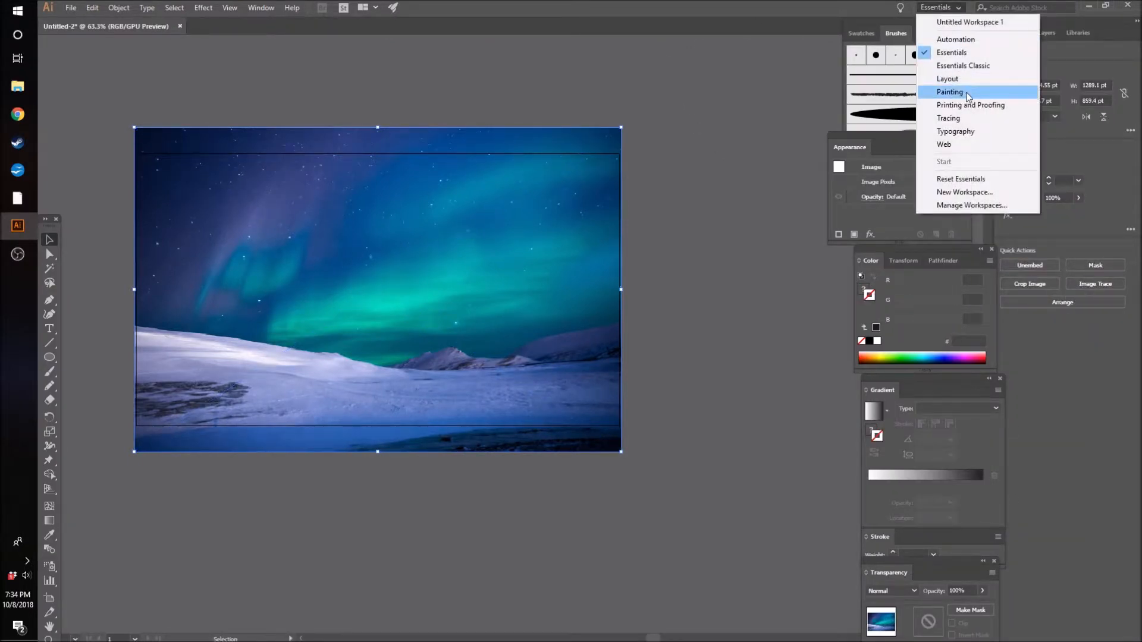
left_click(968, 91)
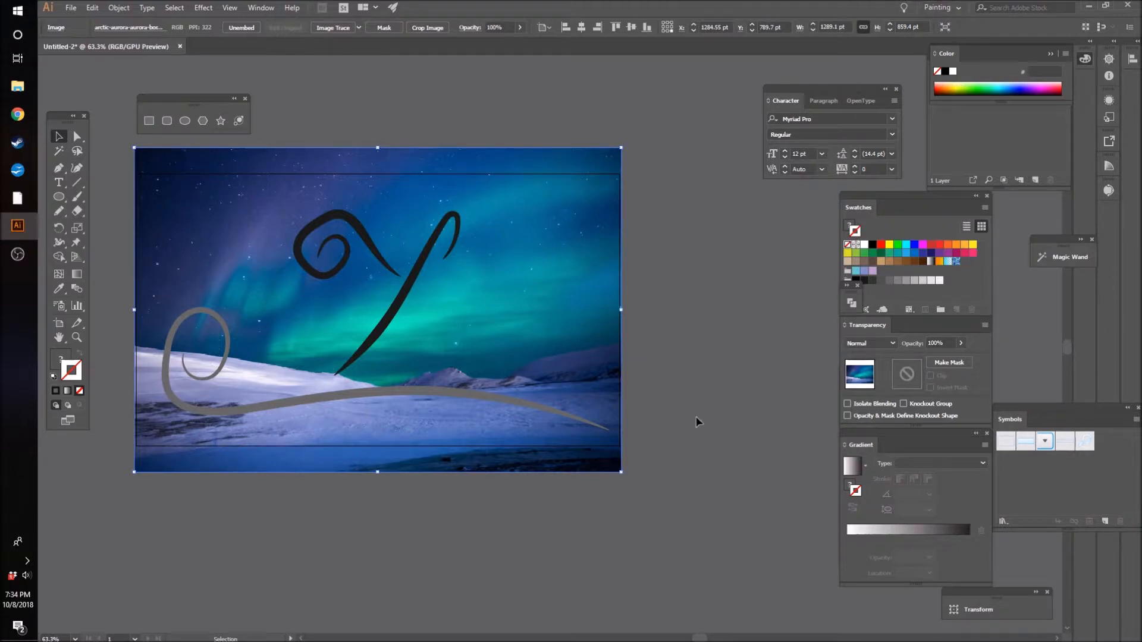
- Set the aurora image's opacity to 70% and deselect it
left_click(522, 30)
scroll(523, 30, "down", 2)
scroll(523, 30, "down", 1)
left_click(628, 307)
- Draw a rectangle about 1349 x 754 pt covering the artboard, fill it with R=26 G=26 B=26, and arrange it behind the grey swash
left_click_drag(62, 202, 91, 200)
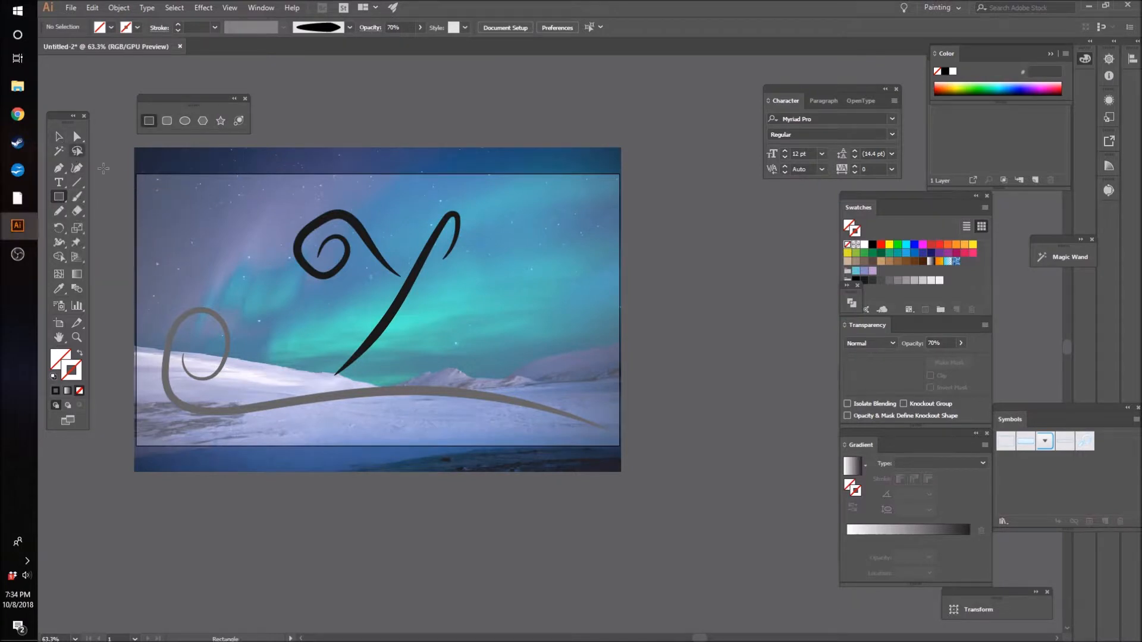
left_click_drag(128, 167, 637, 451)
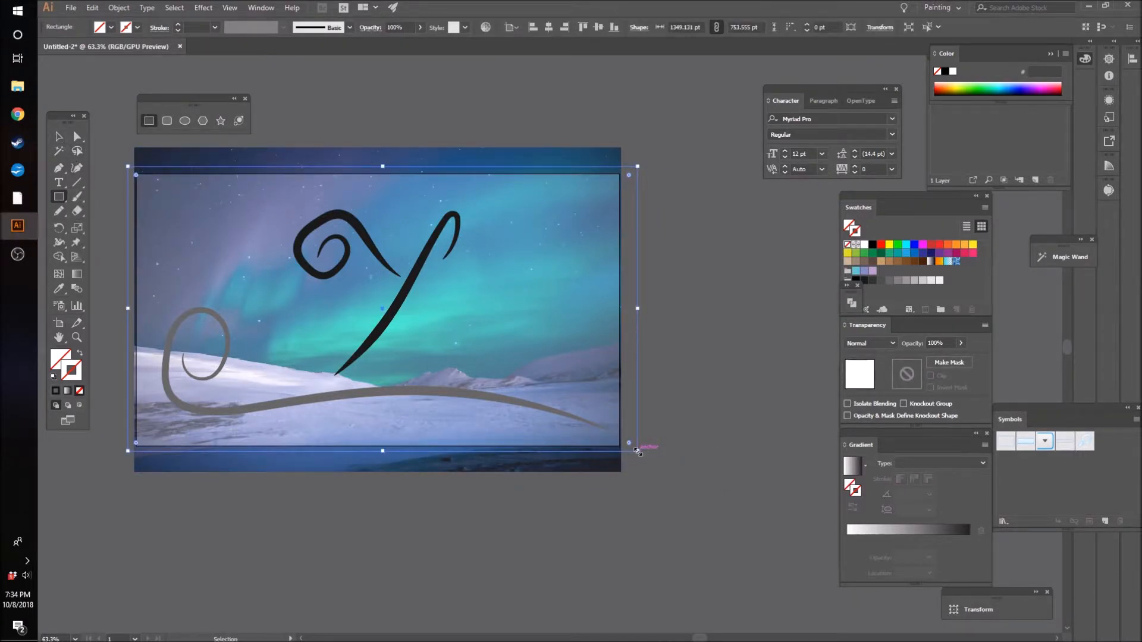
left_click(850, 224)
left_click(864, 281)
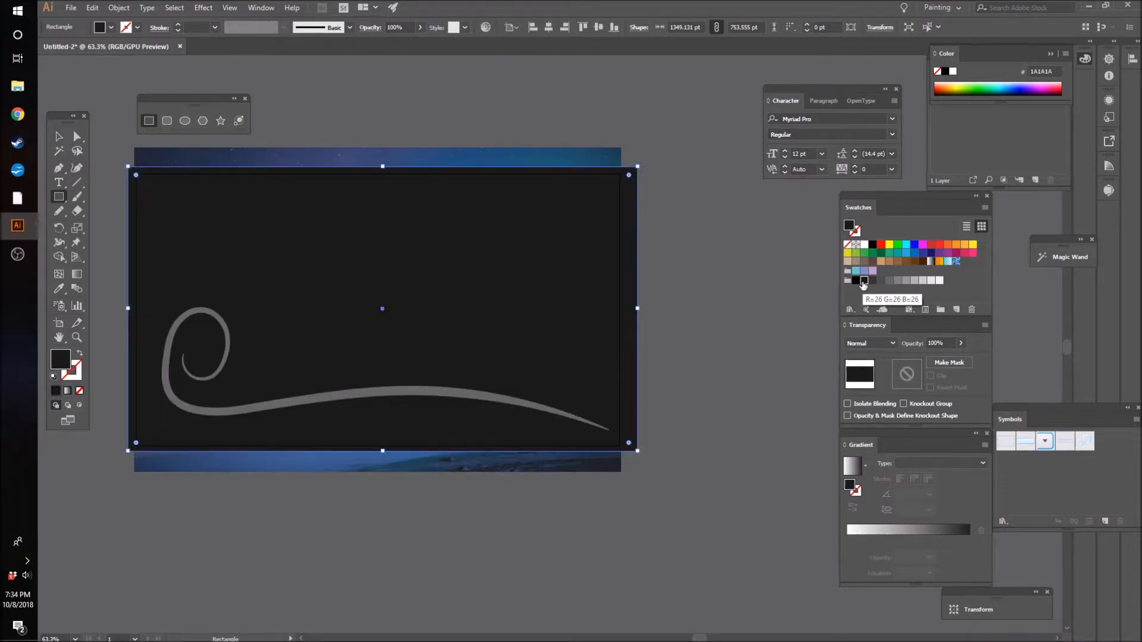
key("ctrl+[")
key("ctrl+]")
- Set the overlay rectangle's opacity to 50%, change its fill to black (000000), and deselect it
left_click(416, 25)
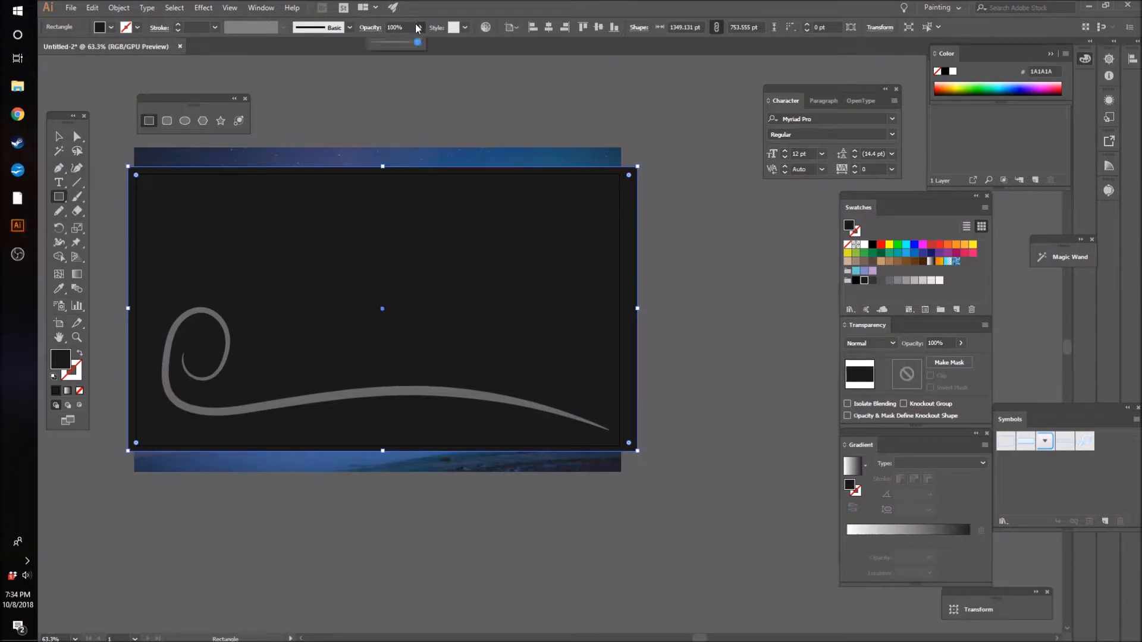
scroll(416, 25, "down", 3)
scroll(416, 27, "down", 4)
scroll(416, 27, "up", 2)
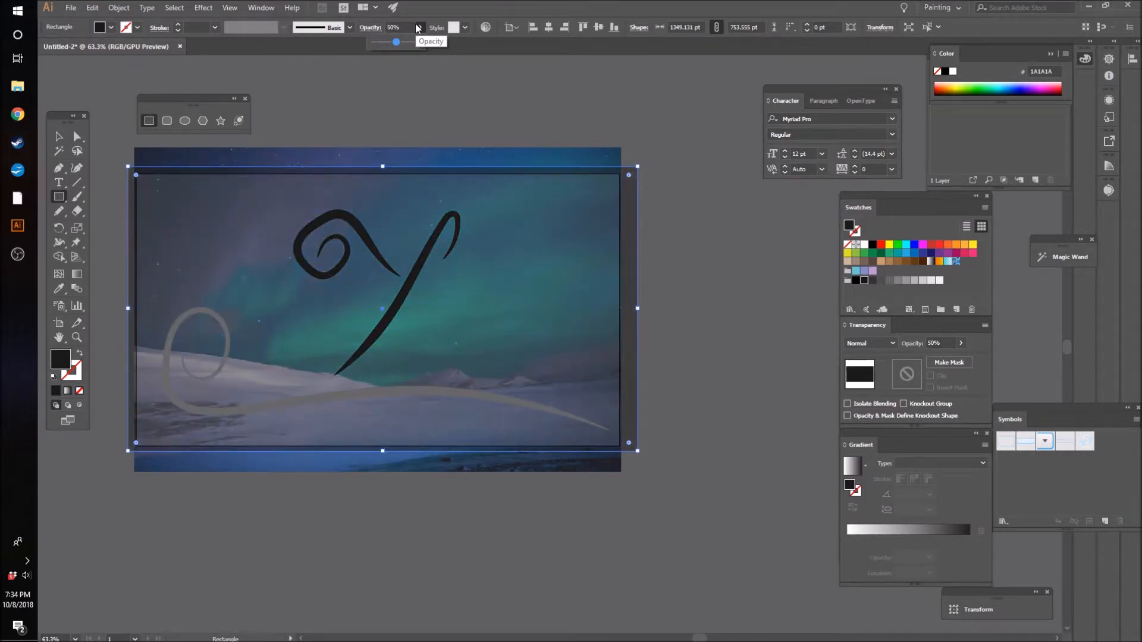
left_click(856, 281)
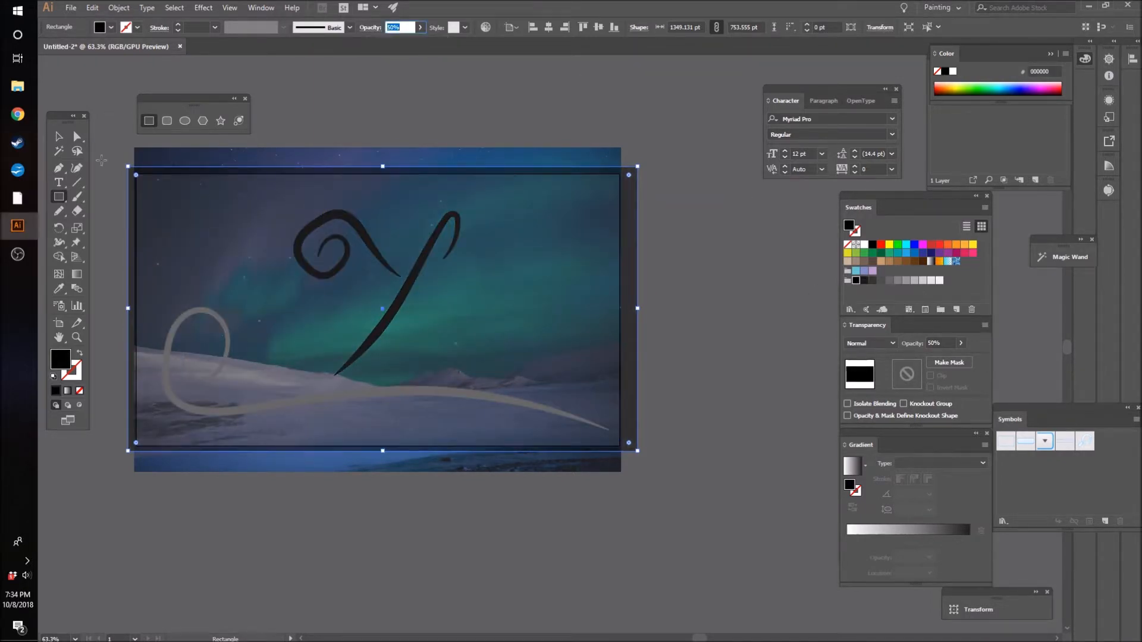
left_click(58, 136)
left_click(113, 310)
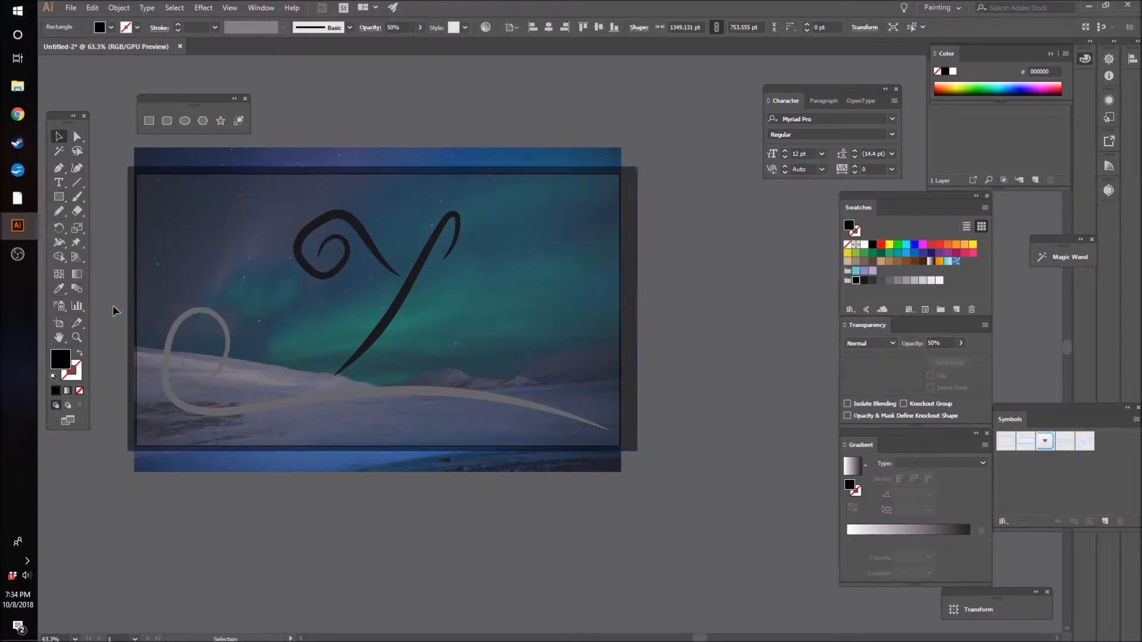
- Try F2F2F2 and B3B3B3 as the stroke colour of the letter Y
left_click(391, 295)
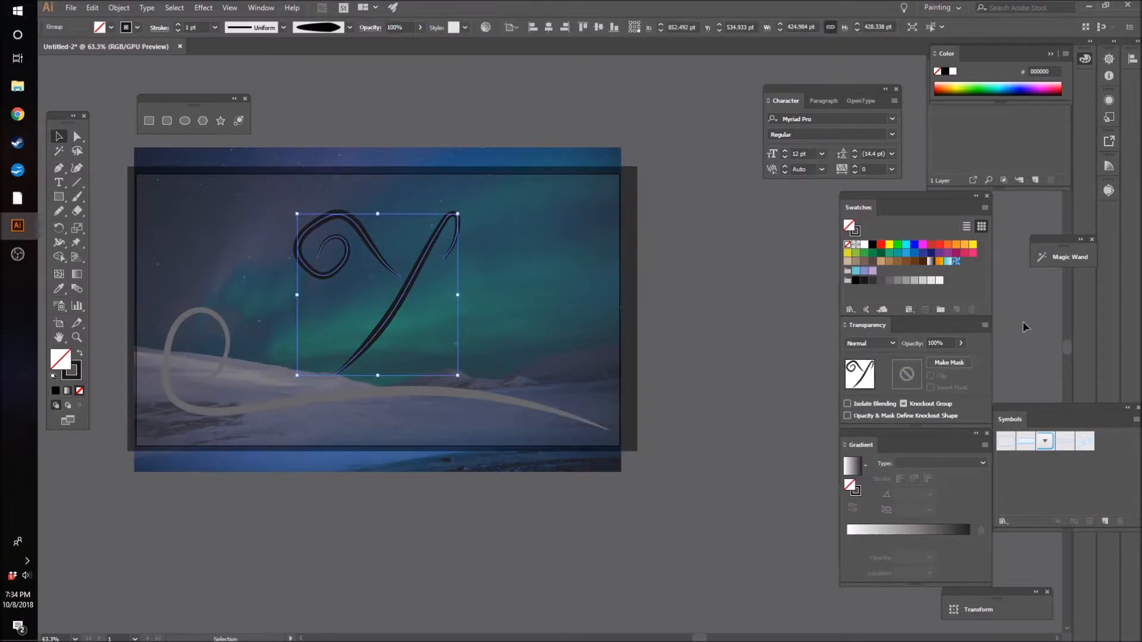
left_click(938, 280)
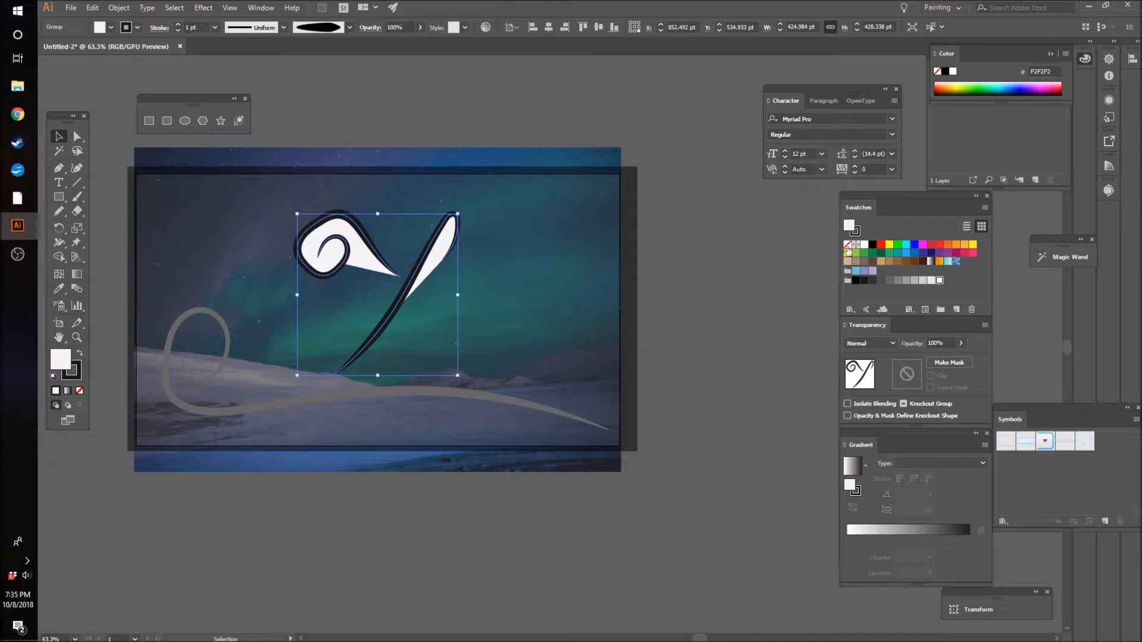
key("ctrl+z")
left_click(941, 282)
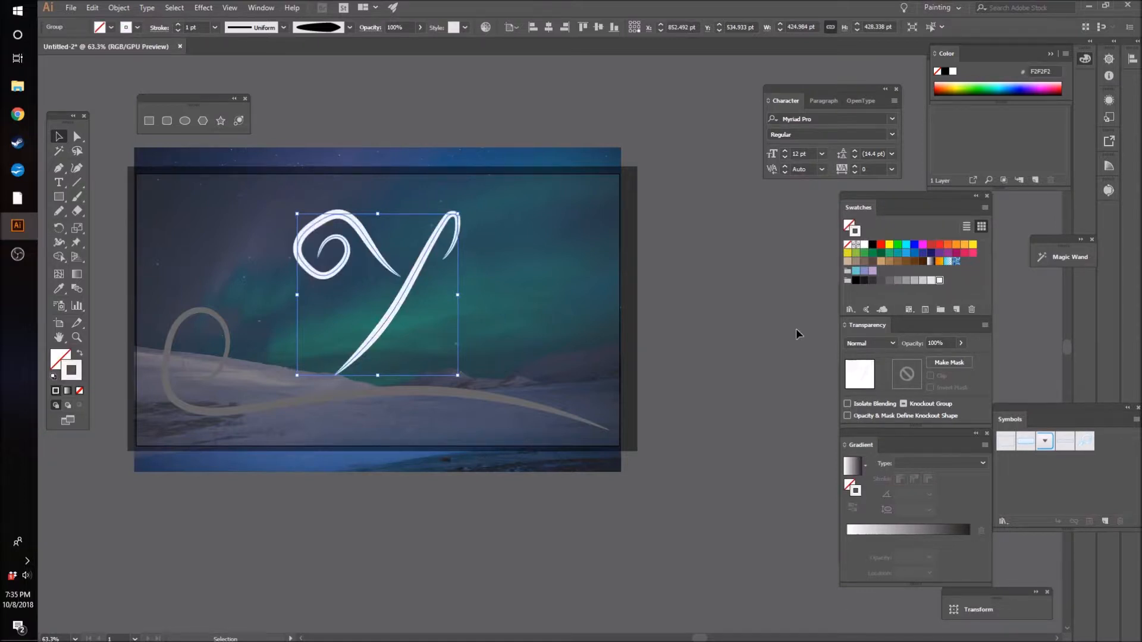
left_click(731, 330)
left_click(412, 300)
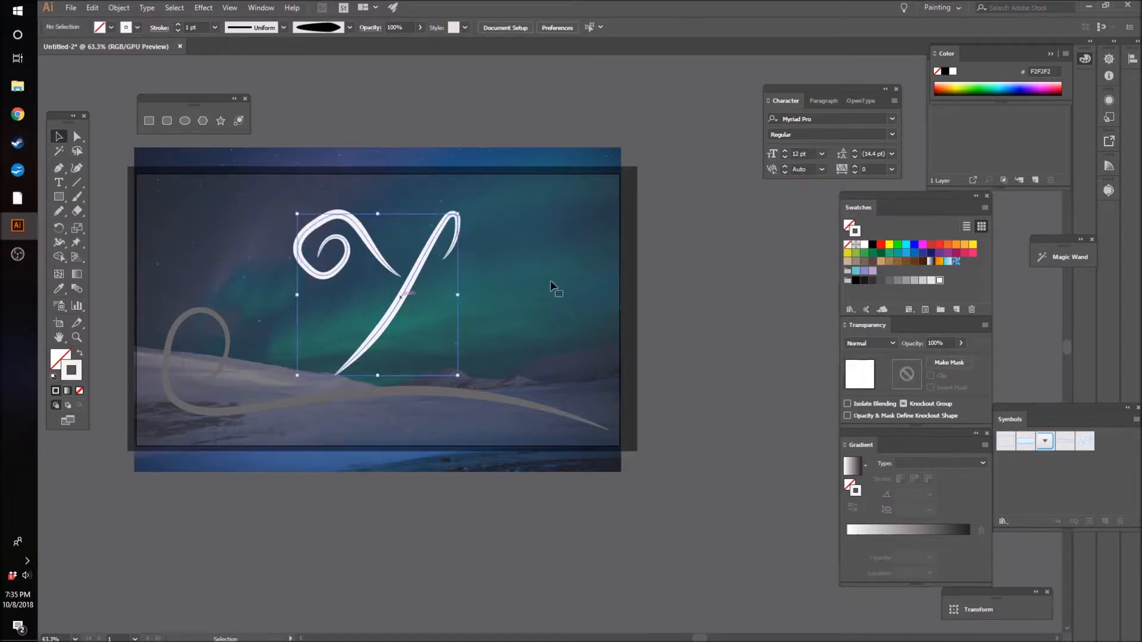
left_click(919, 282)
left_click(658, 340)
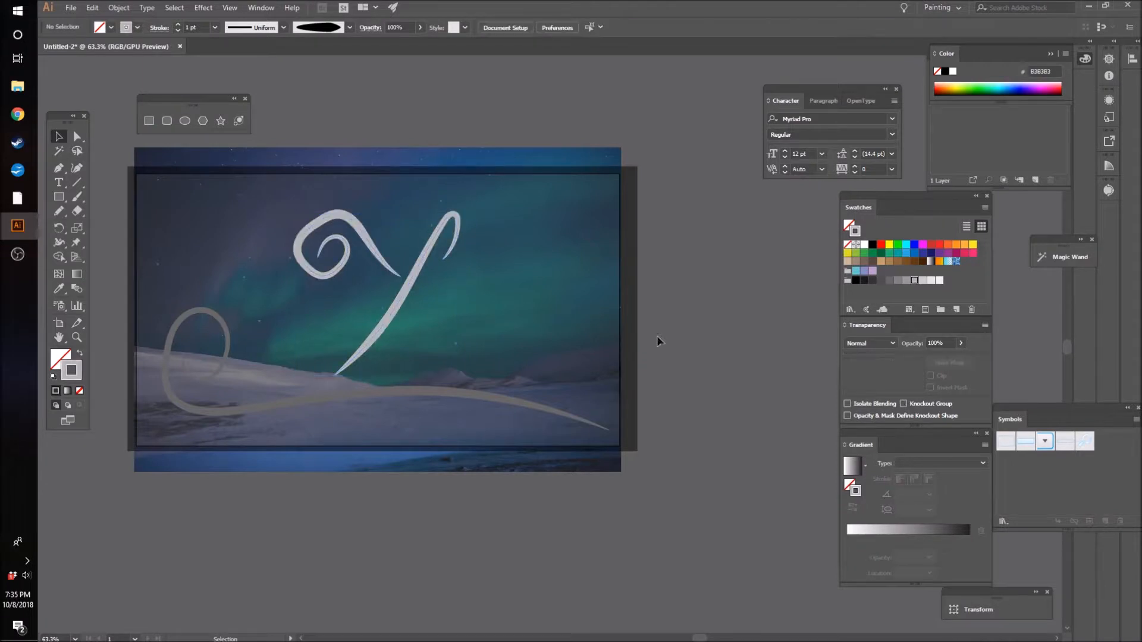
- Set the letter Y's stroke to E6E6E6 and the swash's stroke to F2F2F2, and deselect
left_click(398, 287)
left_click(409, 299)
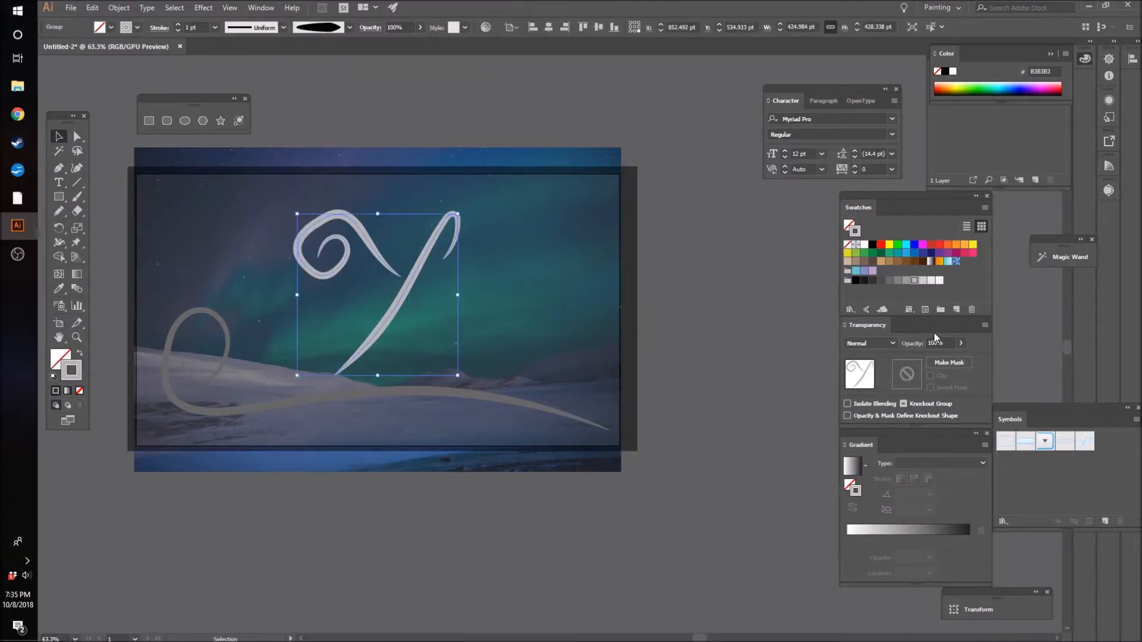
left_click(931, 280)
left_click(687, 324)
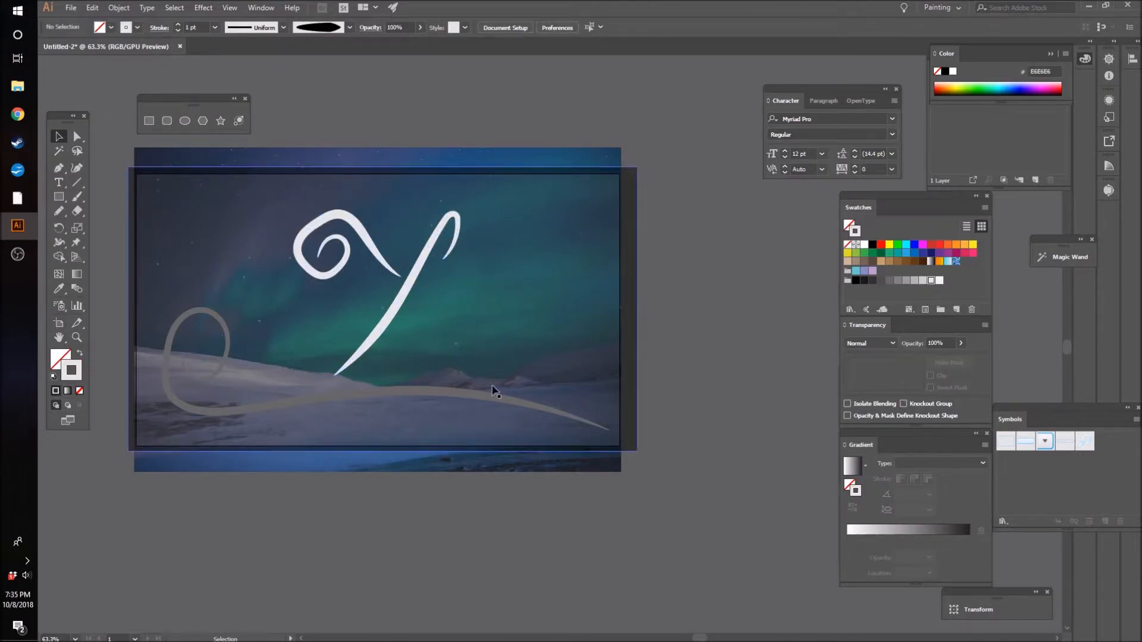
left_click(427, 398)
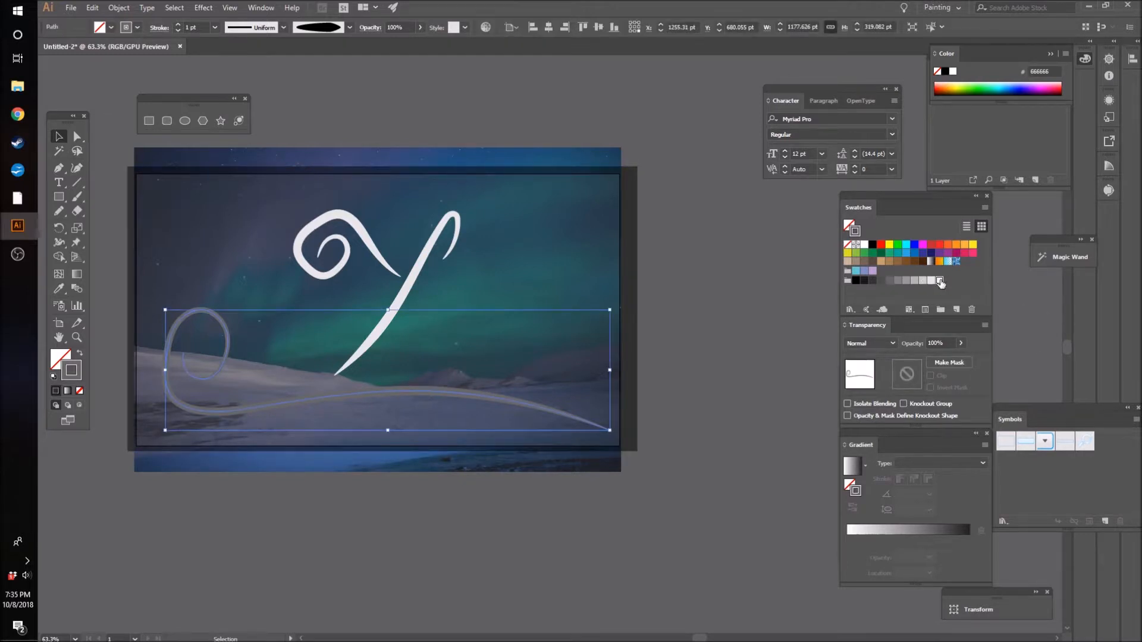
left_click(940, 281)
left_click(761, 352)
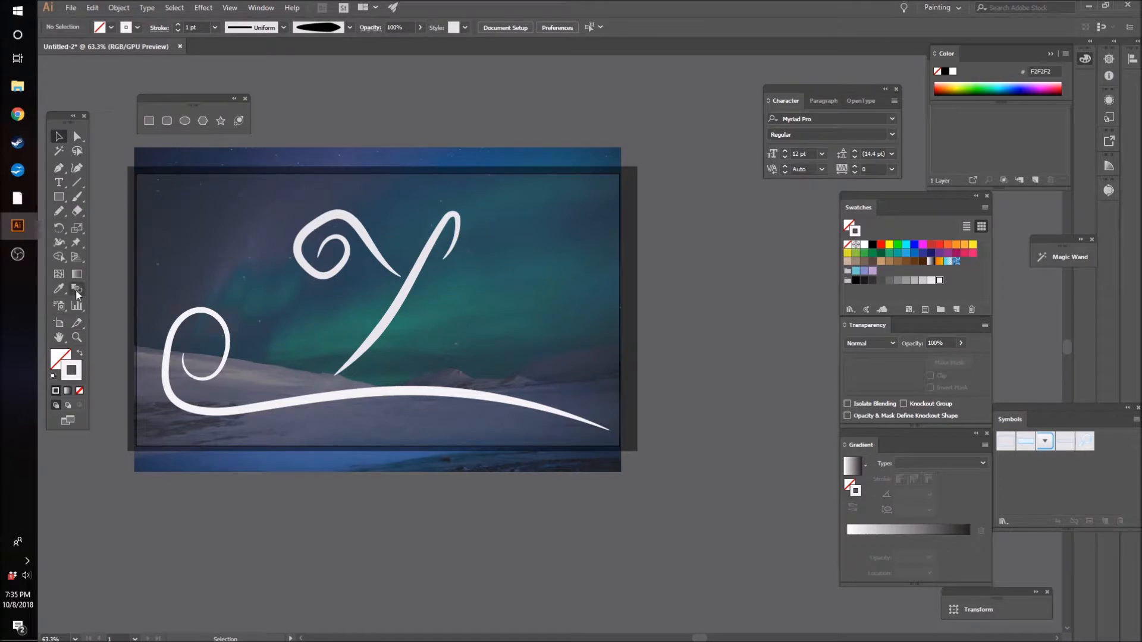
- Draw a circle about 35 pt wide right of the letter Y, filled with F2F2F2 and without a stroke
left_click_drag(58, 196, 97, 226)
left_click_drag(547, 195, 563, 209)
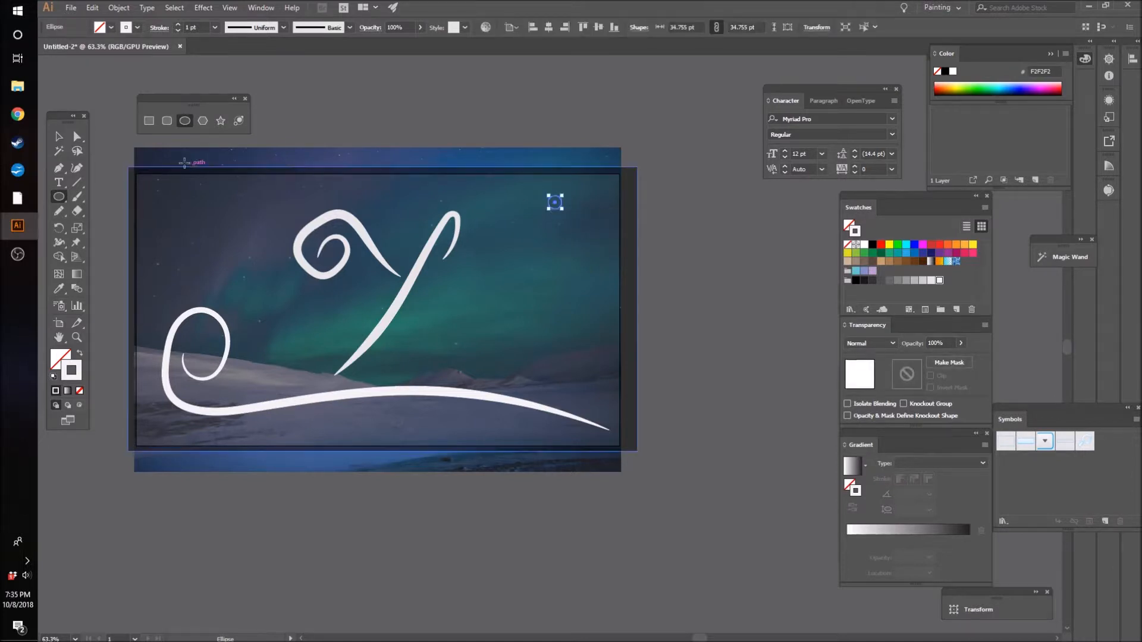
left_click(80, 353)
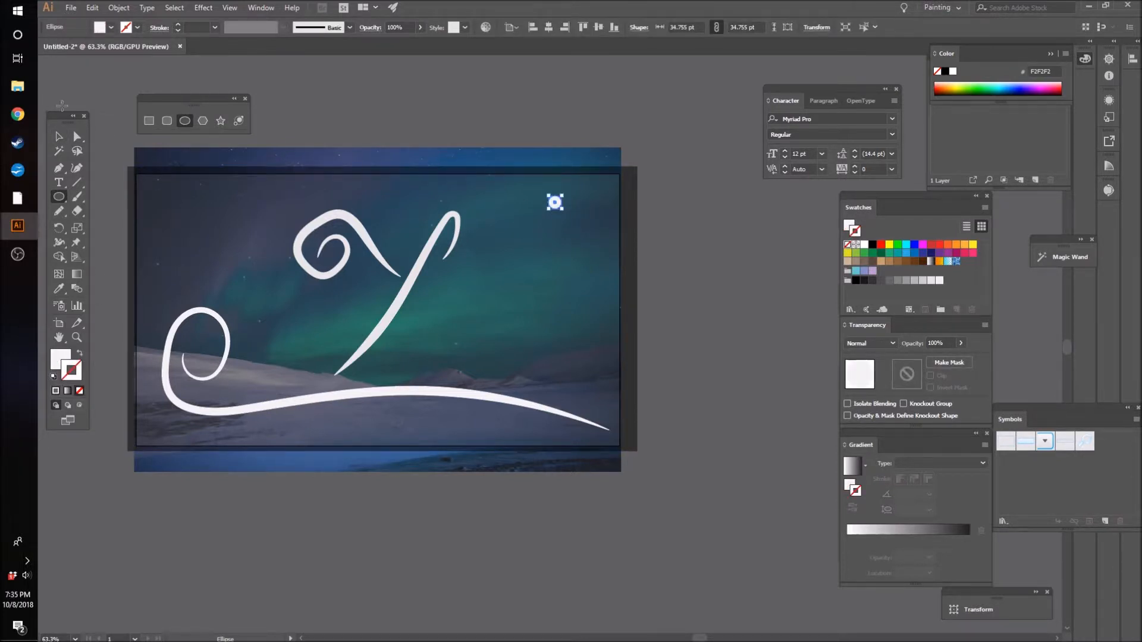
left_click(59, 136)
left_click(727, 335)
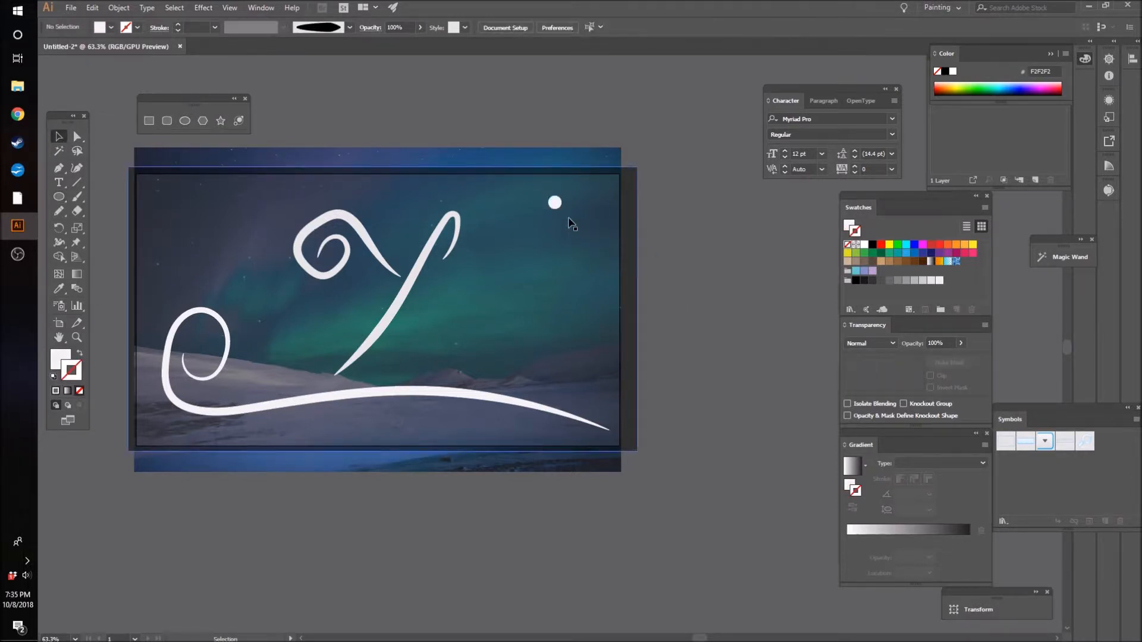
- Duplicate and resize the circle into a scattered cluster of seven circles near the artboard's upper right corner
left_click_drag(557, 204, 587, 283)
left_click(654, 272)
left_click(645, 240)
left_click_drag(598, 238, 603, 191)
left_click(727, 260)
left_click(640, 262)
left_click_drag(587, 284, 534, 185)
left_click(573, 228, "shift")
left_click(647, 226)
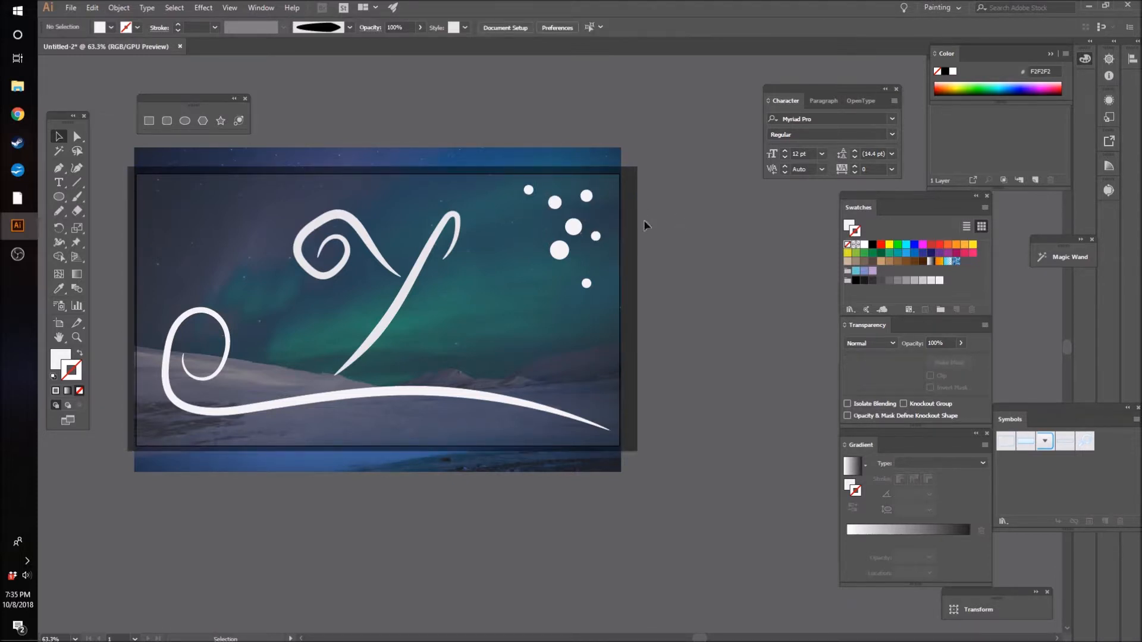
- Select all seven circles and group them
left_click(529, 190)
left_click(555, 203, "shift")
left_click(573, 227, "shift")
left_click(559, 251, "shift")
left_click(587, 284, "shift")
left_click(586, 196, "shift")
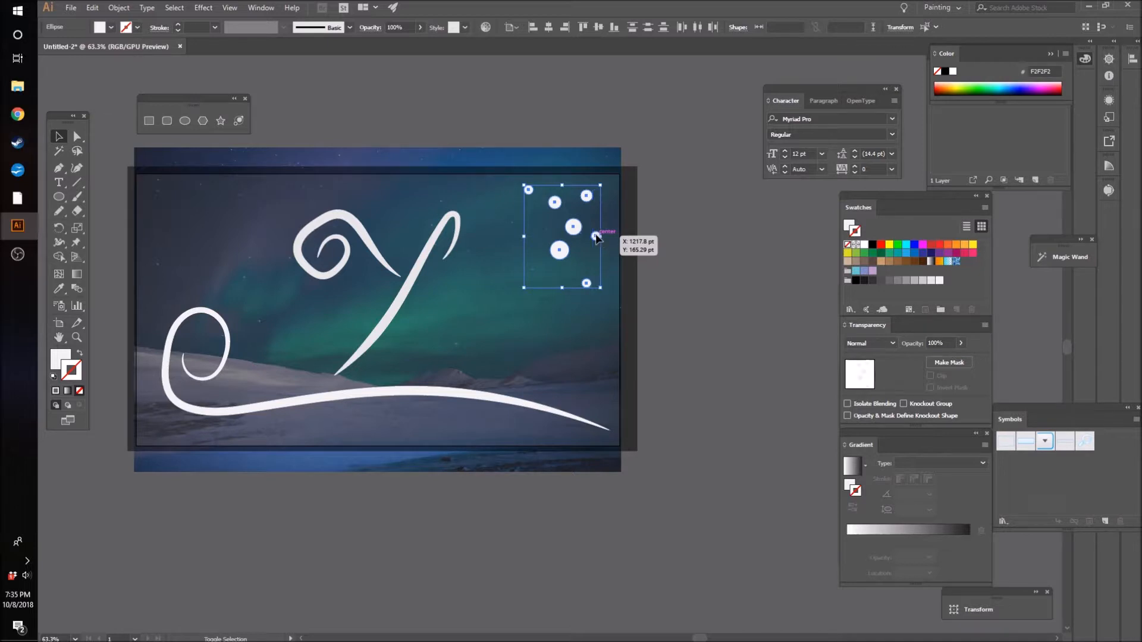
left_click(596, 236, "shift")
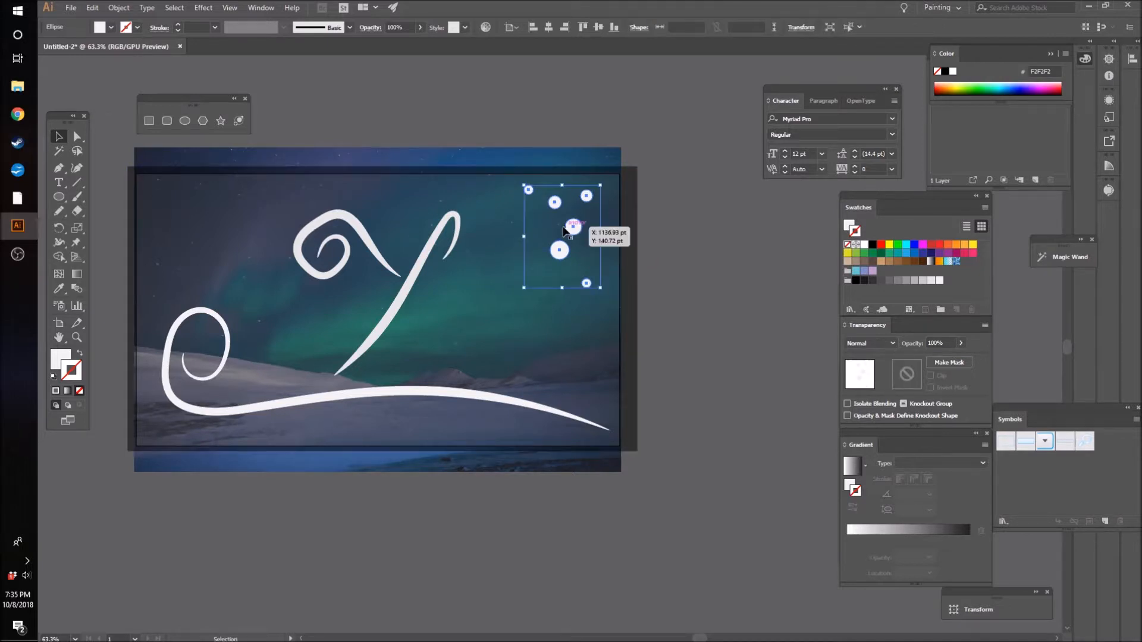
- Place a smaller, rotated copy of the circle group just below the original cluster
left_click_drag(573, 234, 535, 298)
left_click_drag(562, 250, 489, 253)
key("r")
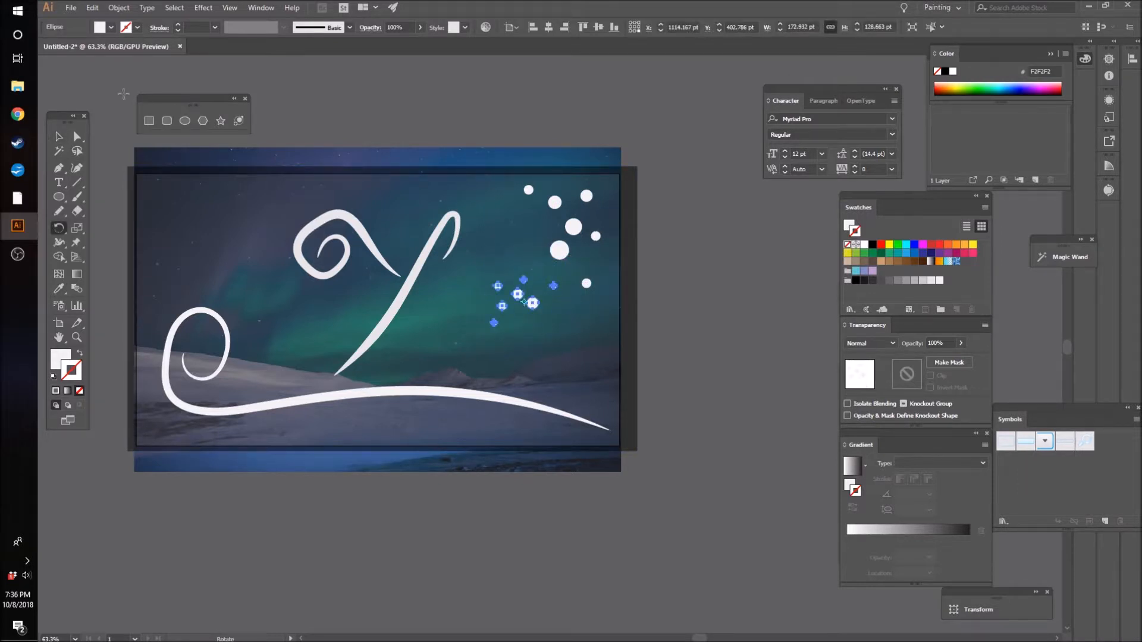
left_click_drag(542, 310, 553, 284)
left_click(59, 136)
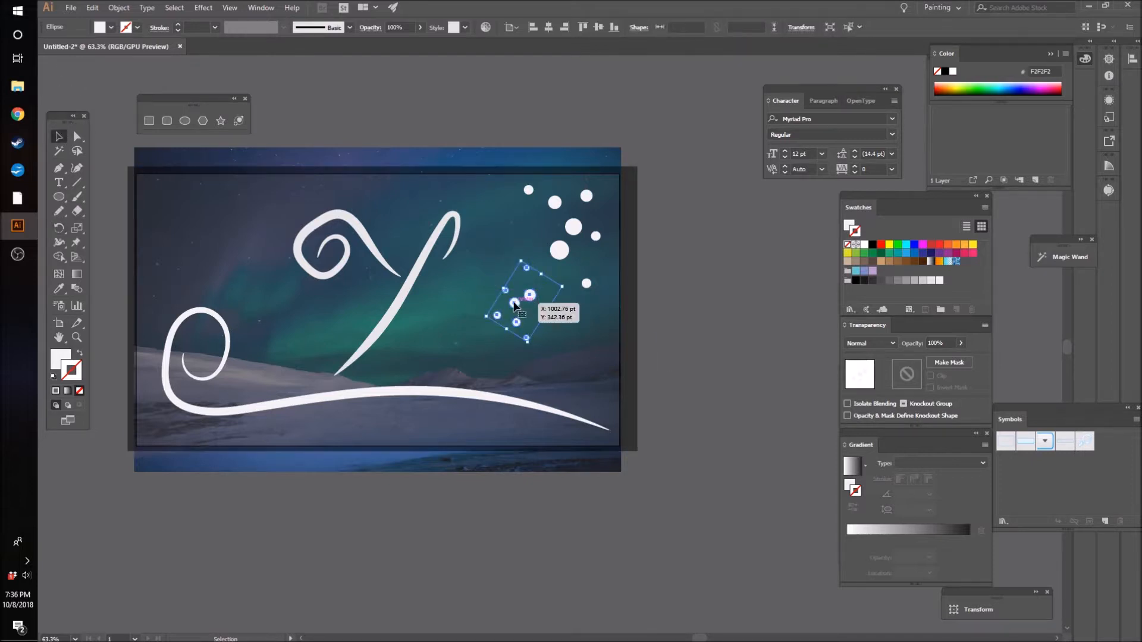
left_click_drag(529, 299, 570, 310)
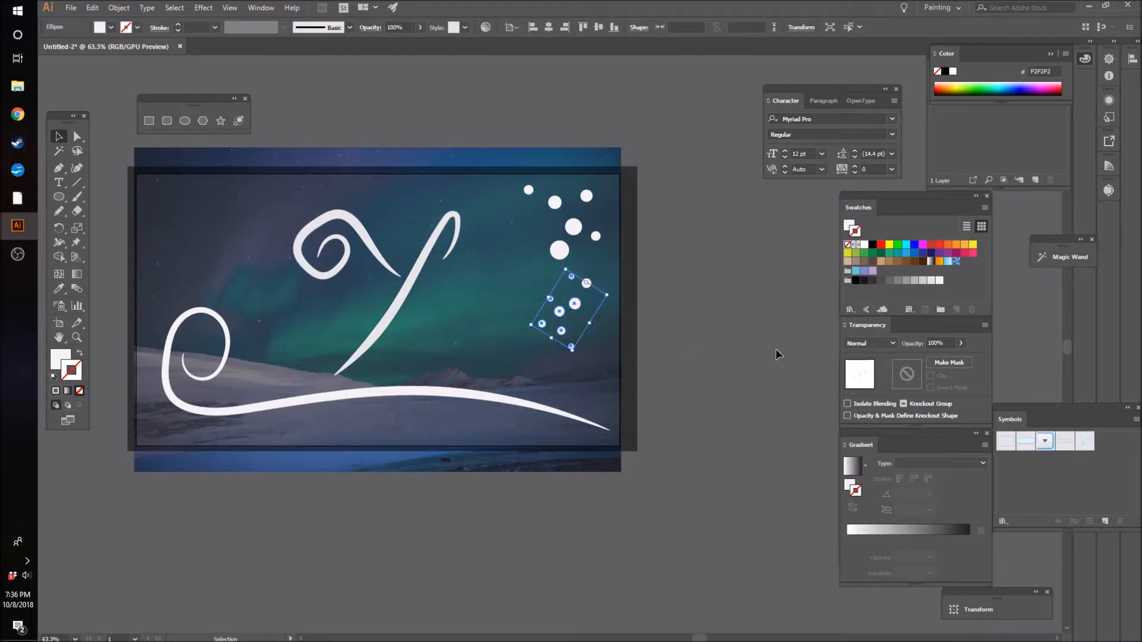
left_click(776, 349)
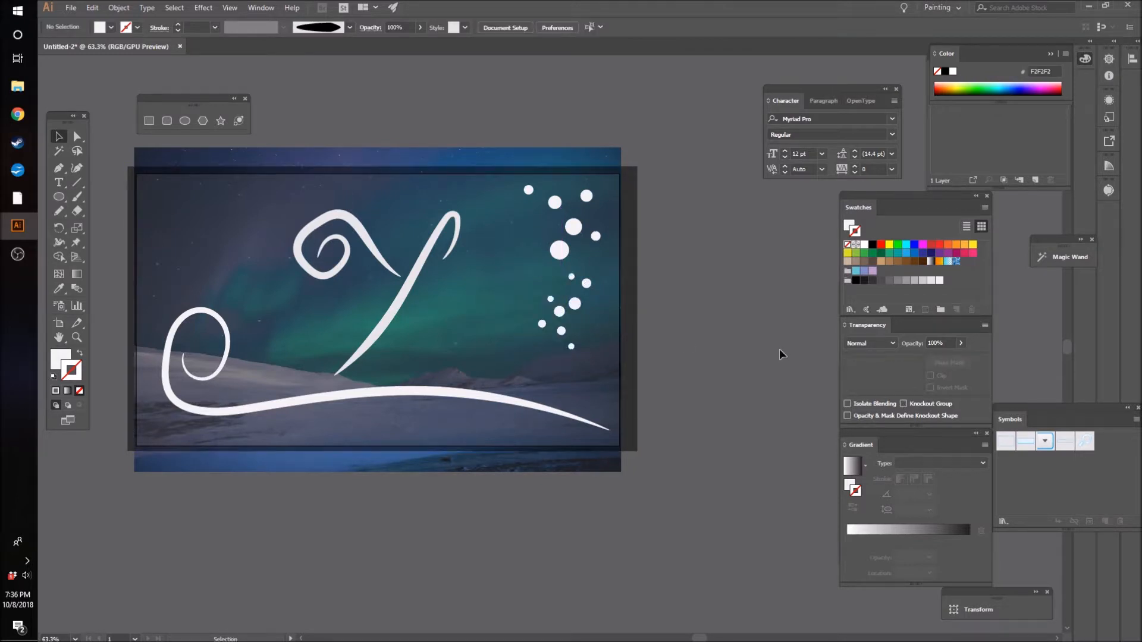
- Isolate the smaller group to shift its largest circle slightly outward, and group both circle clusters together
left_click(572, 299)
double_click(574, 298)
left_click_drag(573, 299, 580, 305)
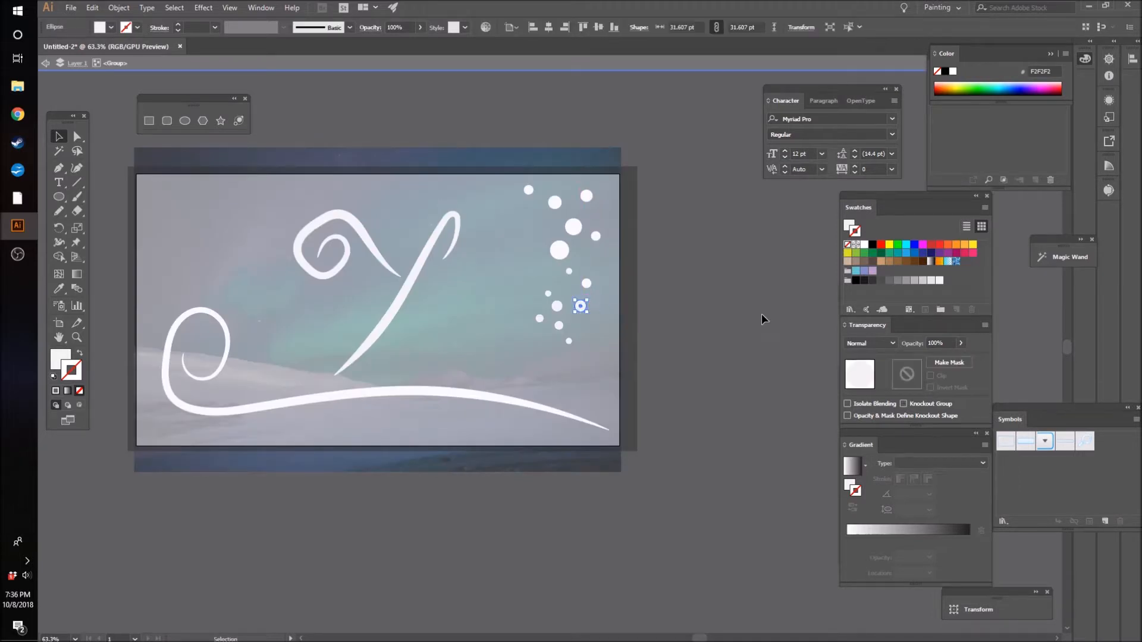
double_click(760, 315)
left_click(582, 308)
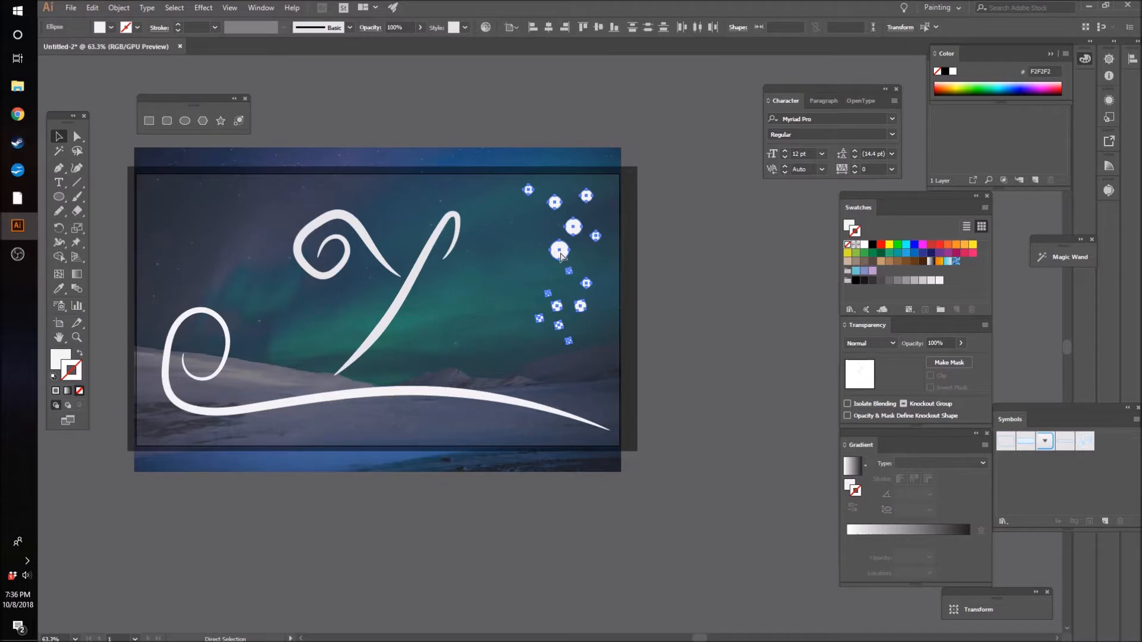
left_click(733, 272)
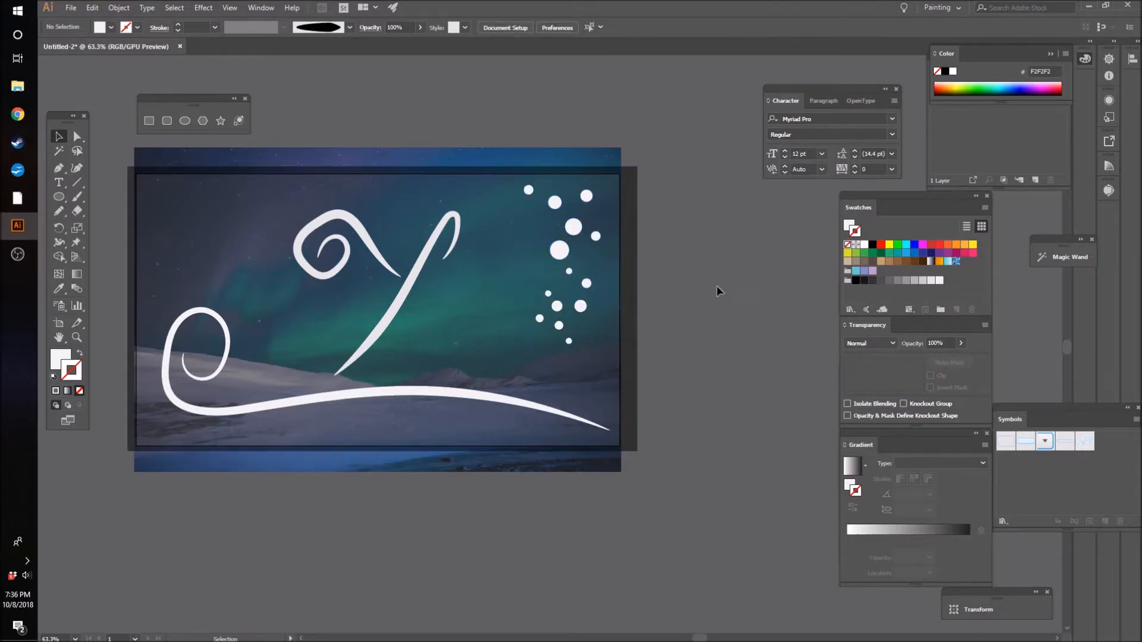
- Create an opacity mask on the grouped circles and activate the mask for editing
left_click(559, 251)
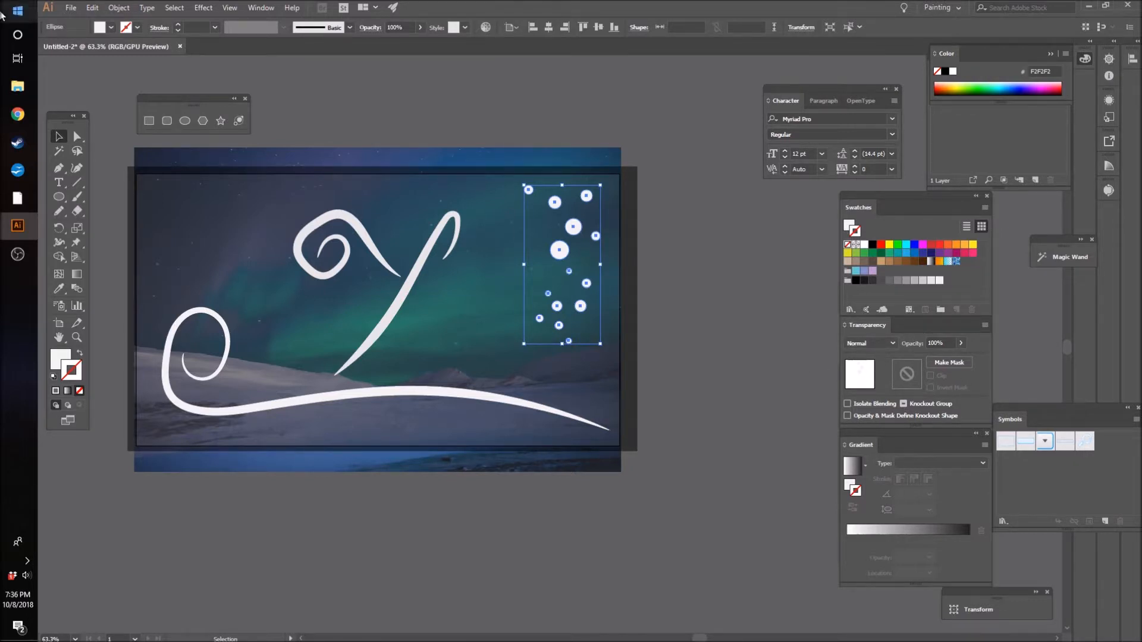
left_click(258, 7)
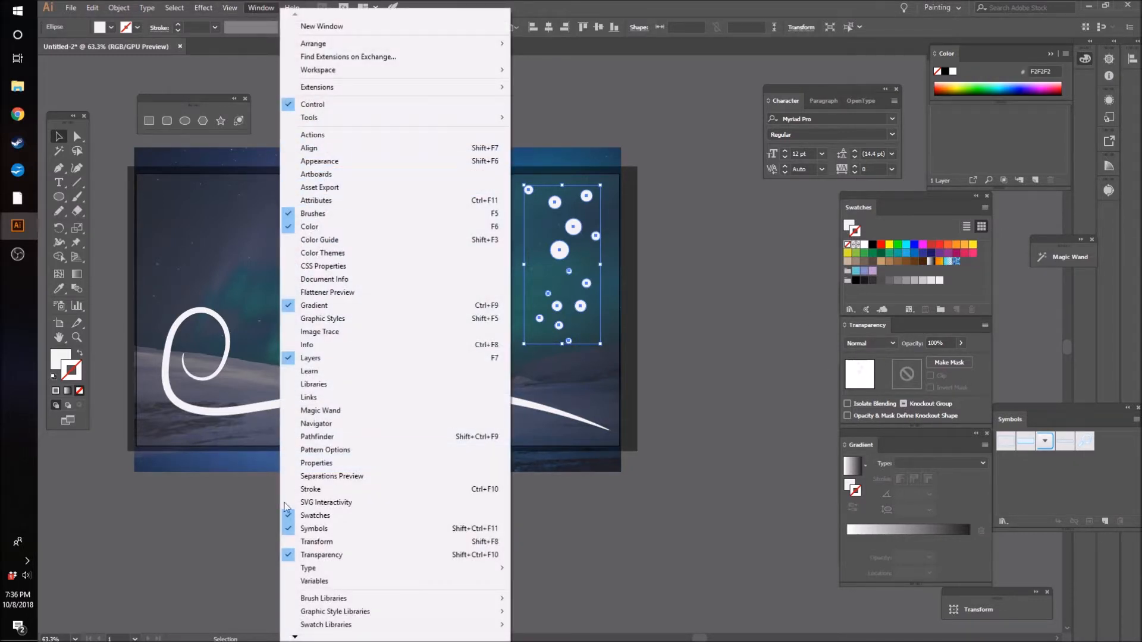
left_click(955, 365)
left_click(961, 359)
left_click(908, 373)
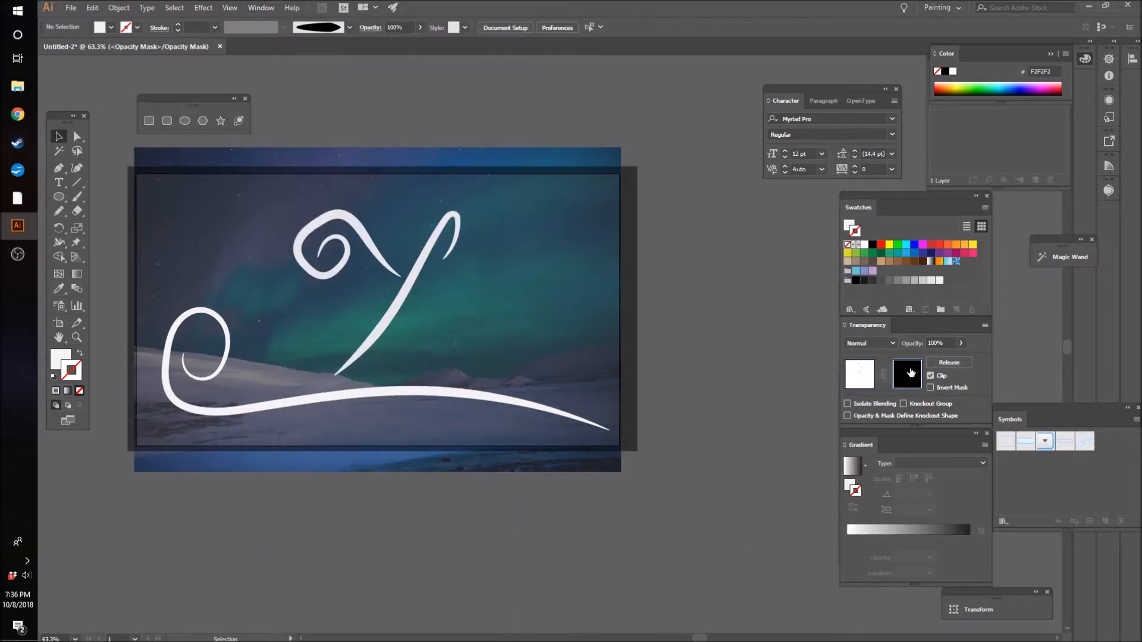
- Place the texture_140_by_sirius_sdz image in the opacity mask, position it over the circles, and leave mask editing
left_click(70, 8)
left_click(105, 201)
scroll(505, 167, "down", 5)
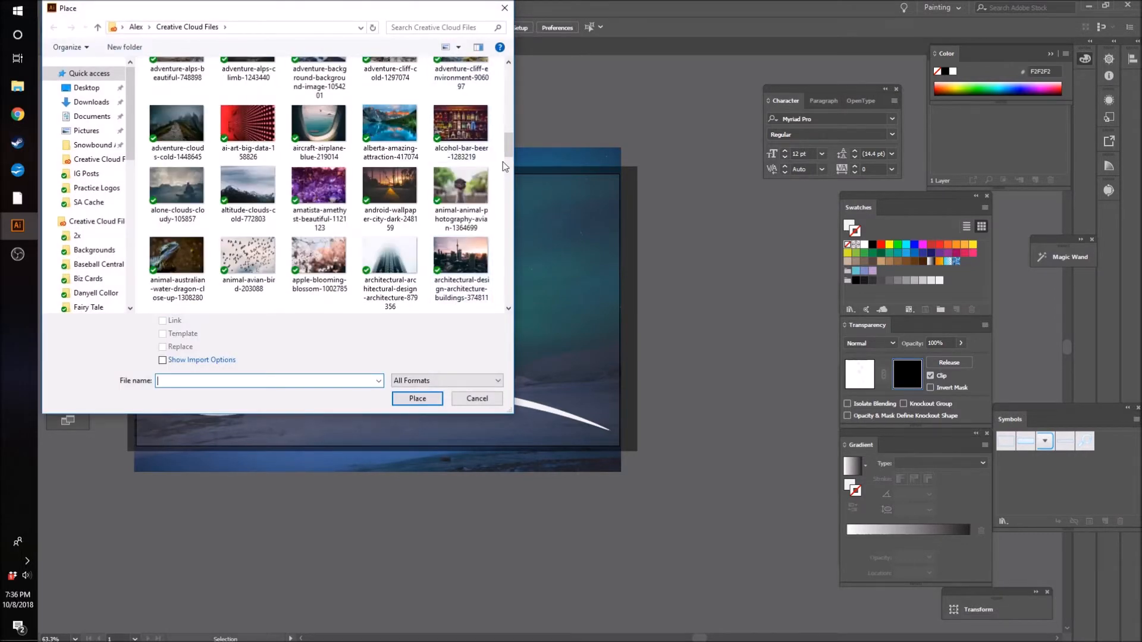
left_click_drag(509, 144, 507, 291)
double_click(444, 232)
left_click_drag(512, 170, 667, 334)
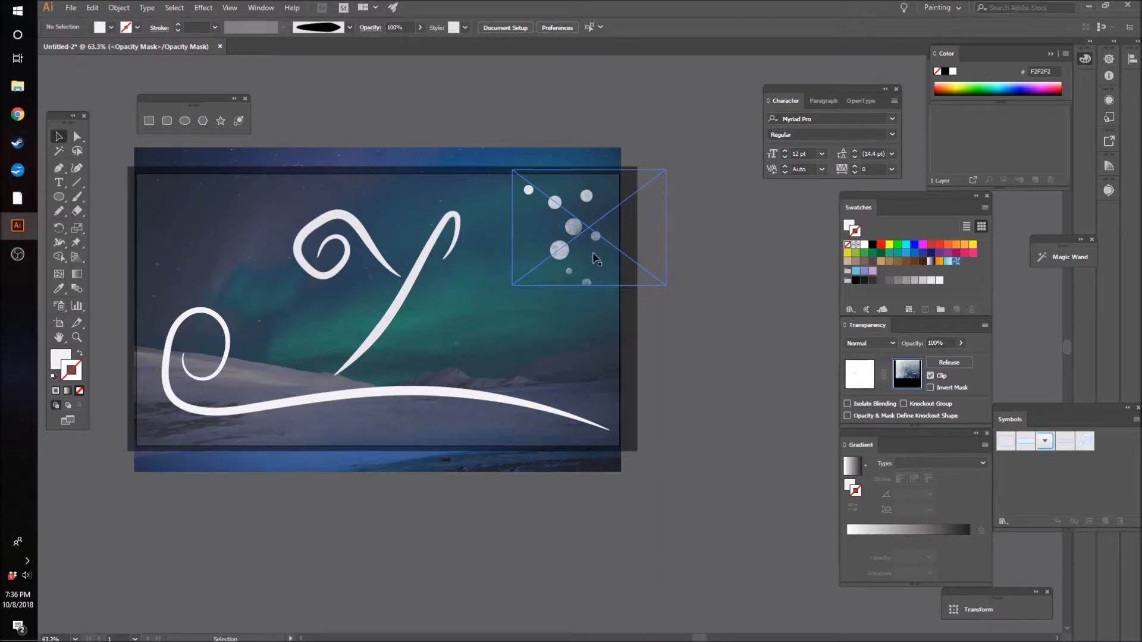
left_click_drag(606, 249, 597, 262)
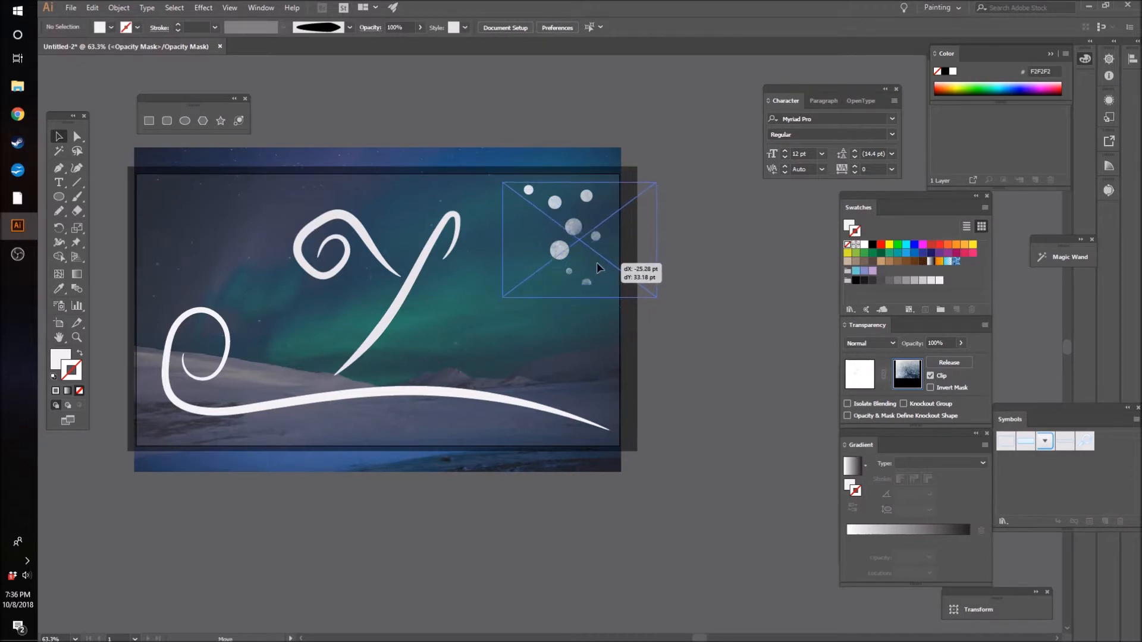
left_click(688, 293)
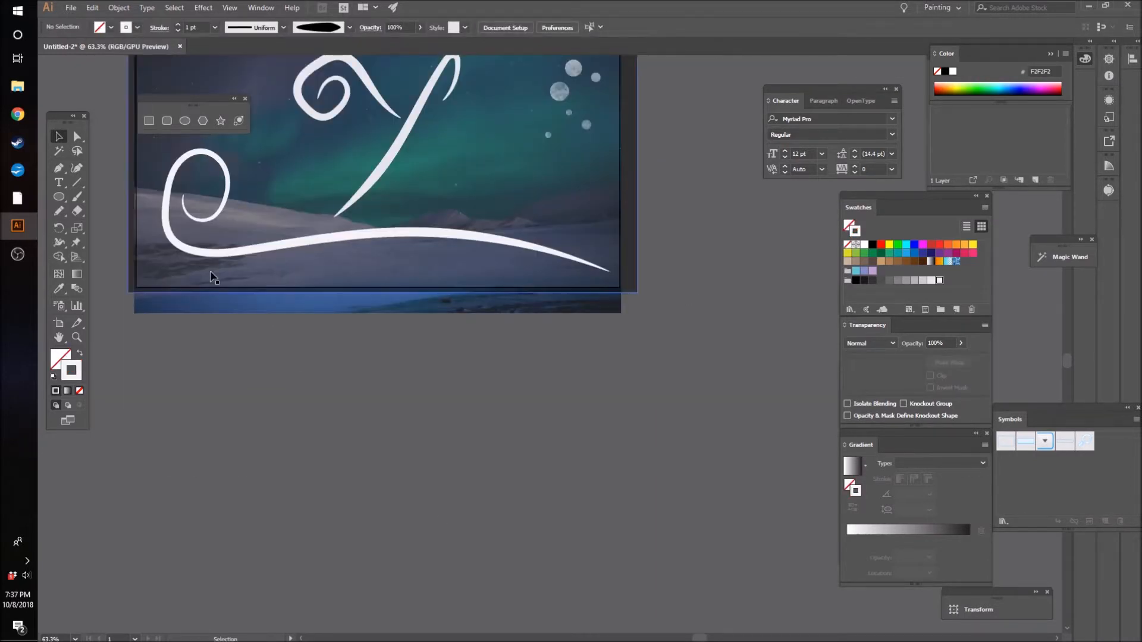
- Create an opacity mask on the white swash and activate the mask for editing
left_click(255, 249)
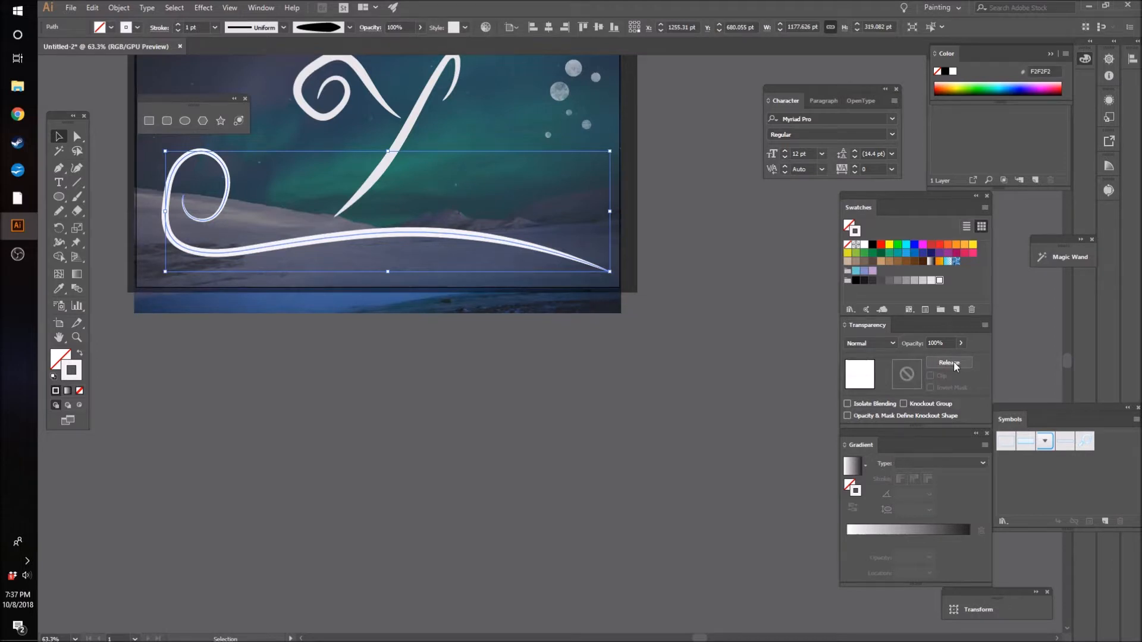
left_click(949, 363)
scroll(758, 425, "up", 2)
left_click(902, 380)
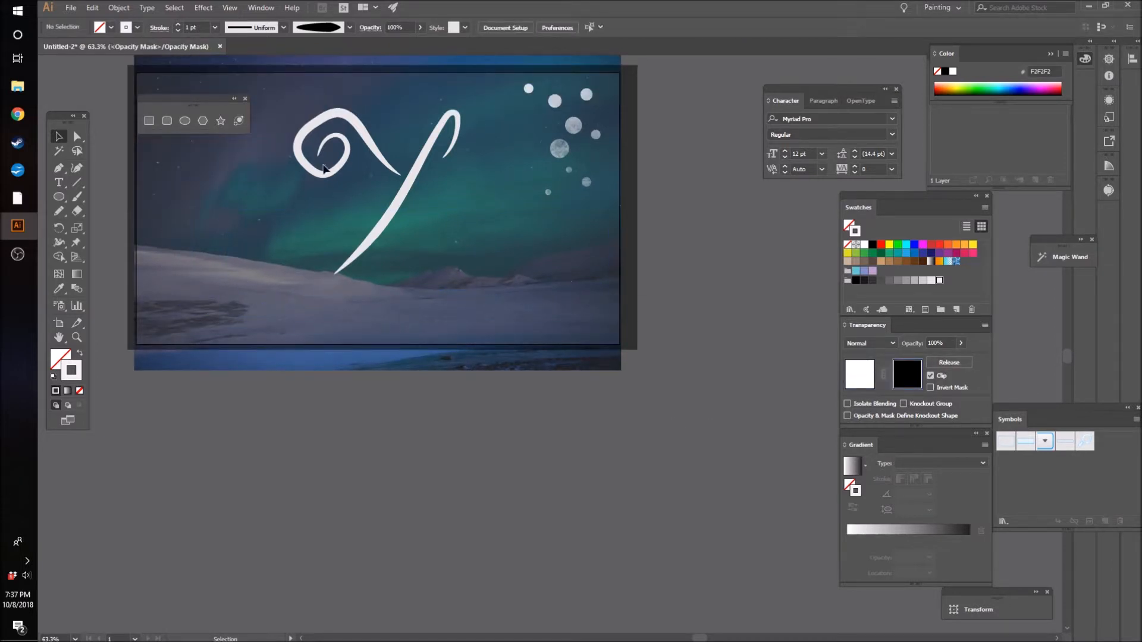
- Place the linked texture image in the swash's opacity mask at about 910 x 682 pt, starting at the swash's left end
left_click(71, 8)
left_click(101, 198)
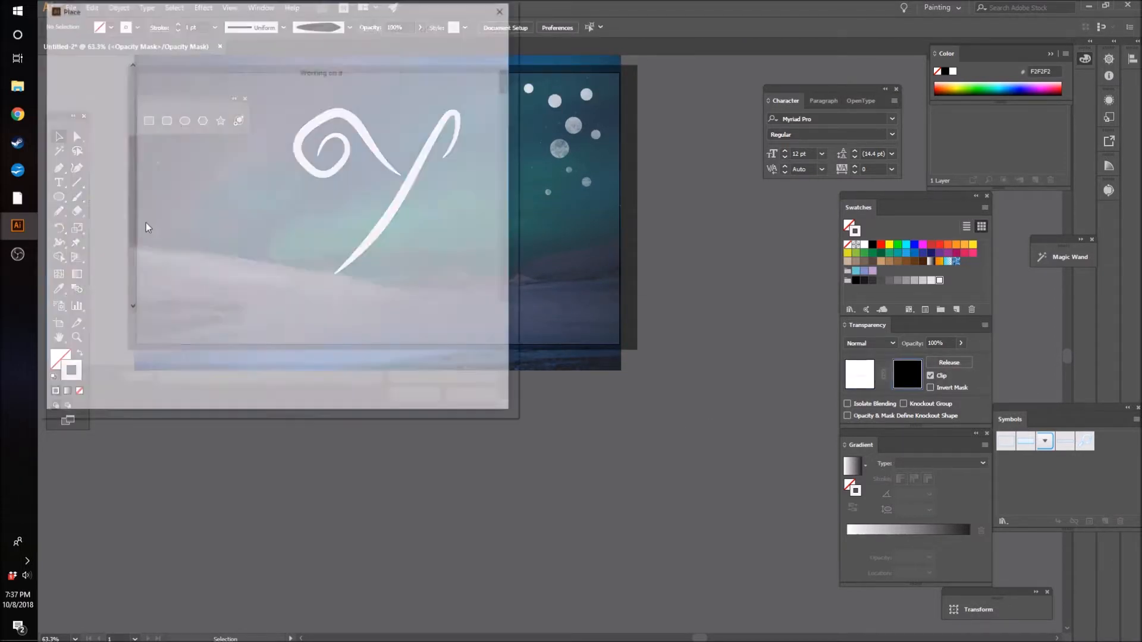
scroll(504, 102, "down", 10)
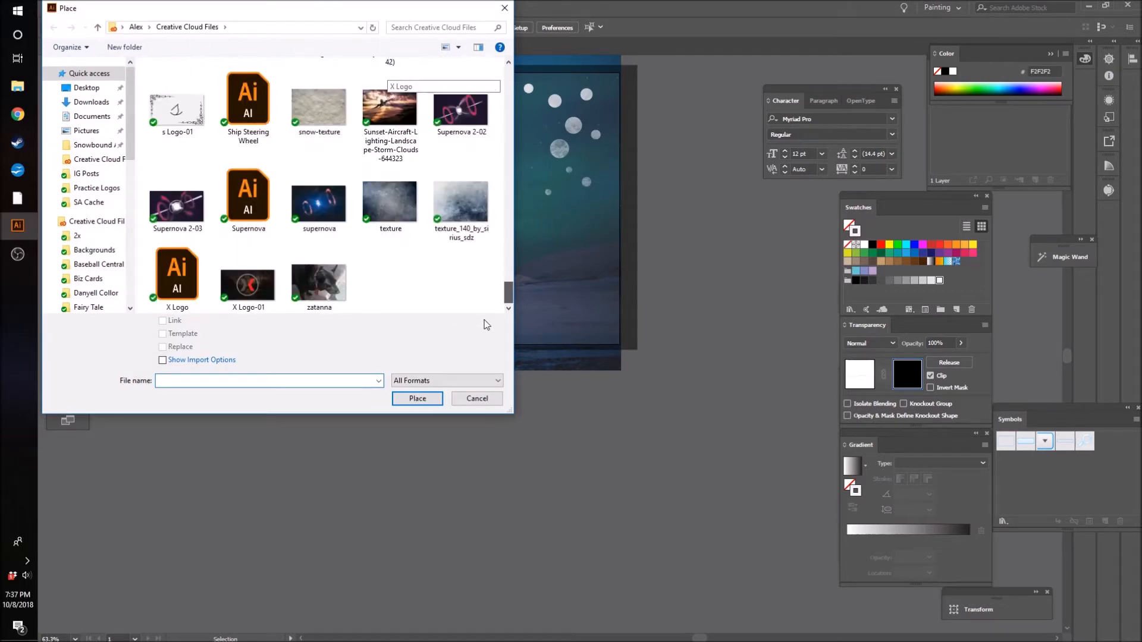
left_click(400, 209)
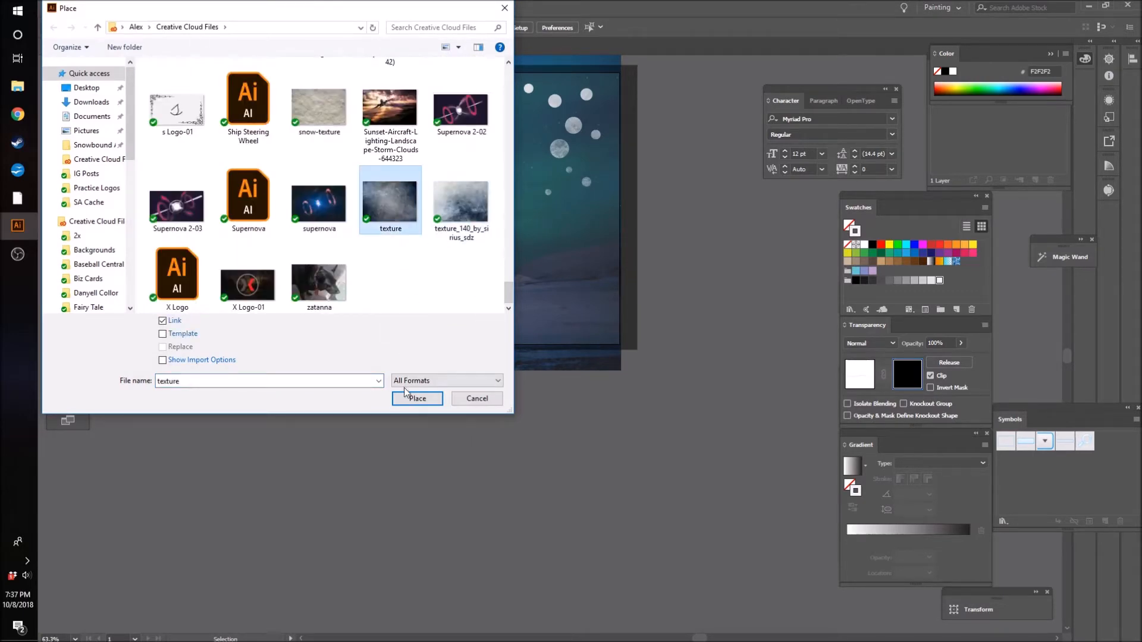
left_click(415, 400)
left_click_drag(130, 195, 1053, 453)
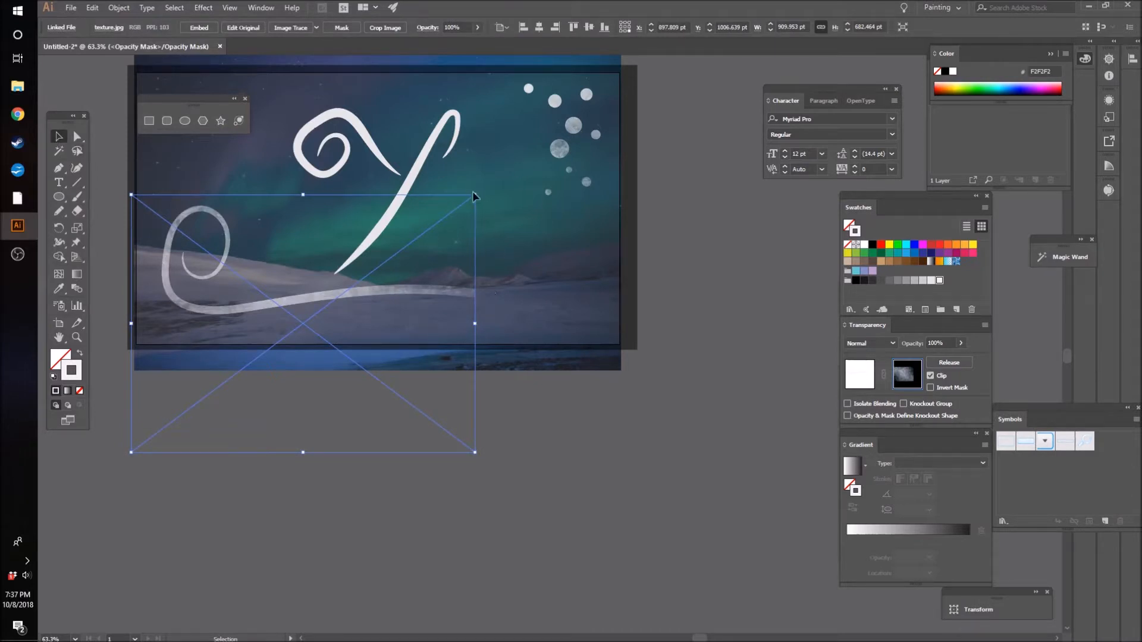
- Stretch the texture image in the swash's opacity mask to about 1390 x 509 pt so it covers the whole swash
left_click_drag(475, 453, 657, 352)
left_click(630, 458)
scroll(609, 494, "up", 3)
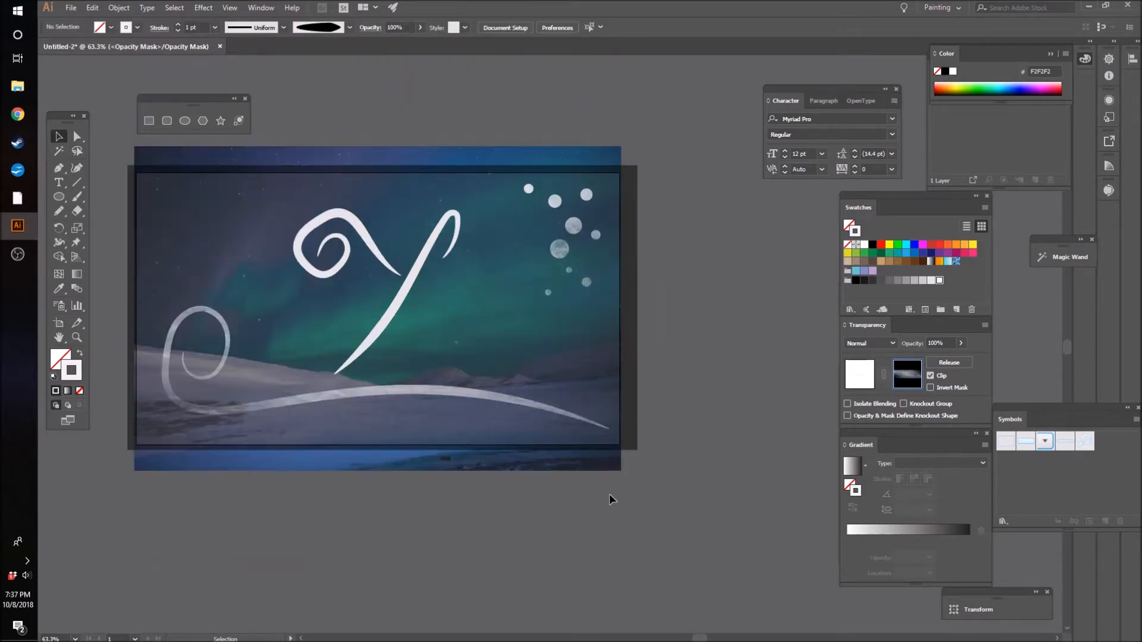
left_click(404, 439)
left_click_drag(395, 453, 401, 491)
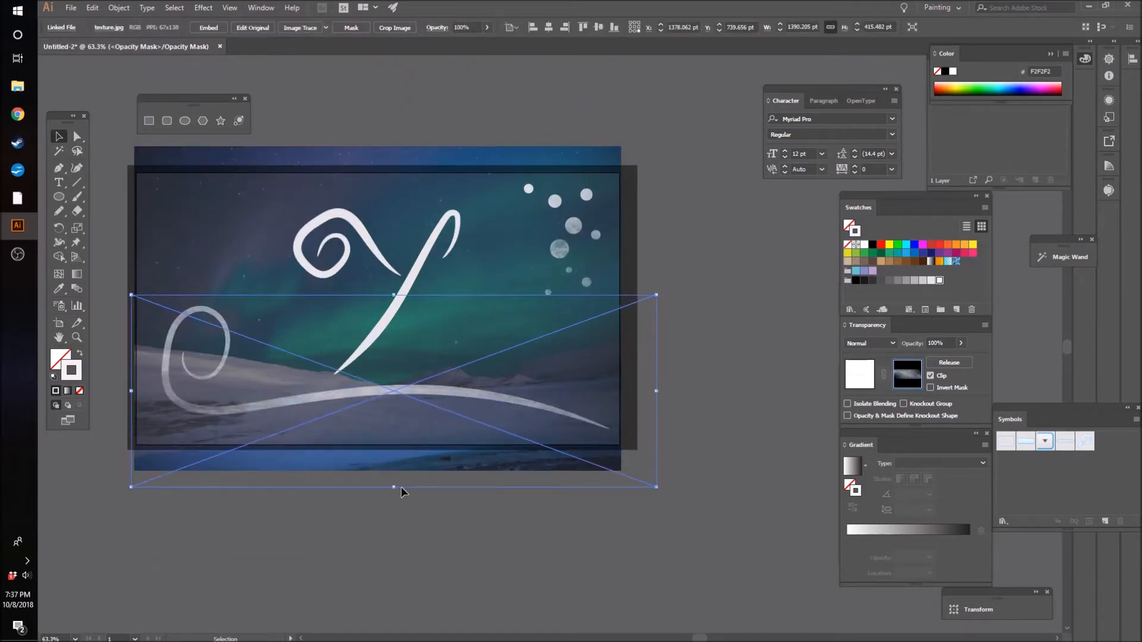
- Rotate the mask texture slightly clockwise and reposition it so it covers the swash from end to end
left_click_drag(416, 341, 249, 363)
key("r")
left_click(58, 136)
left_click_drag(487, 373, 476, 436)
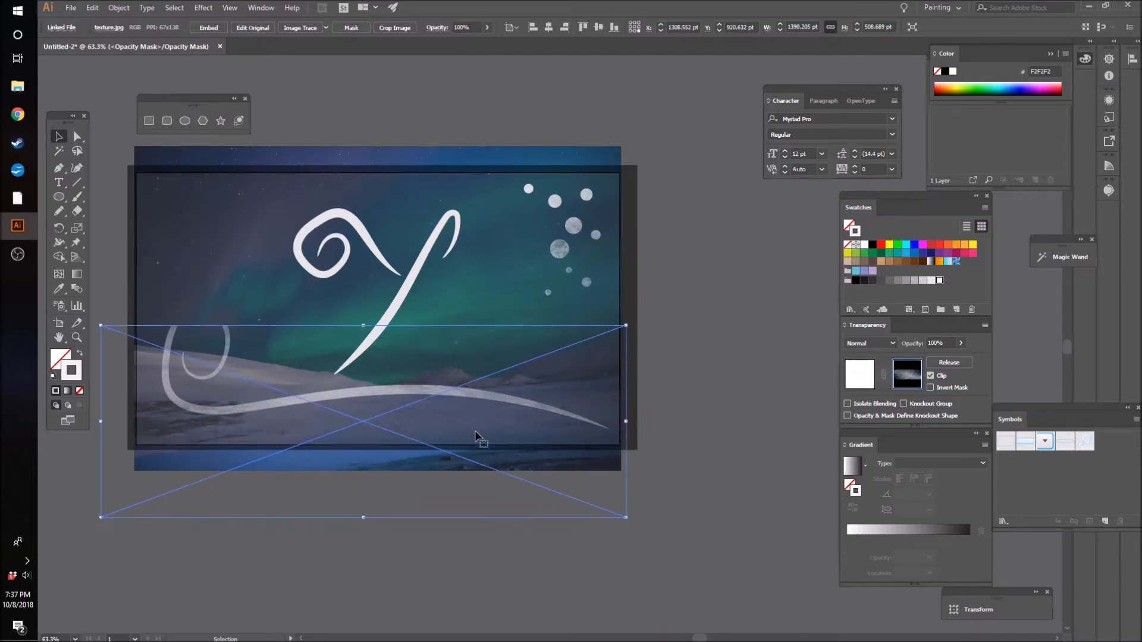
mouse_move(592, 372)
left_mouse_down()
mouse_move(594, 387)
mouse_move(579, 361)
mouse_move(583, 387)
left_mouse_up()
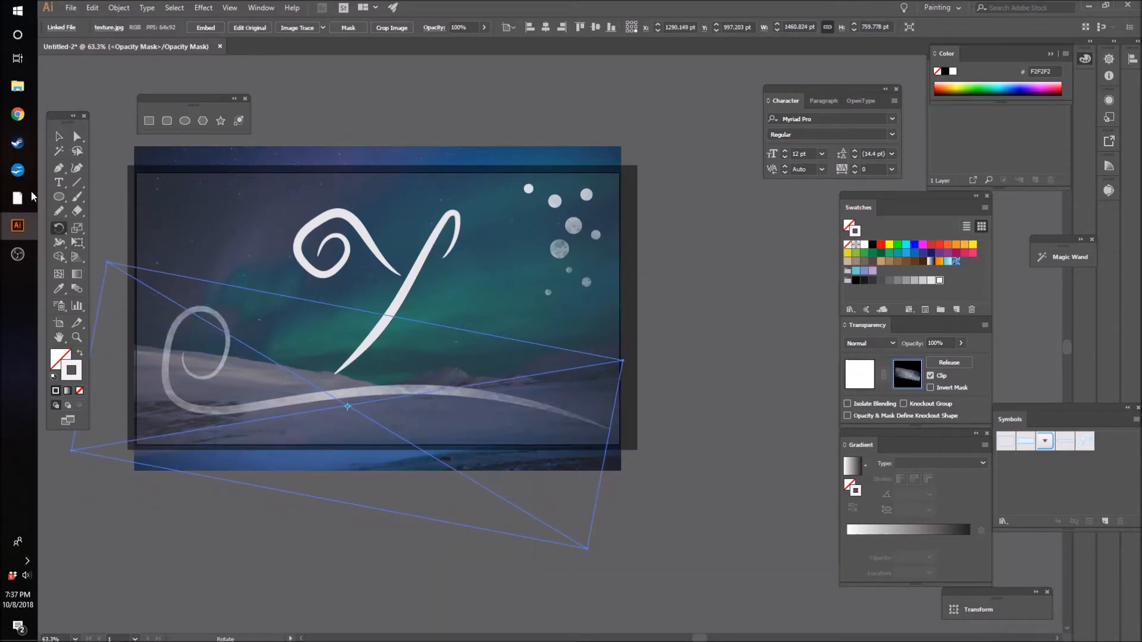
left_click(59, 137)
mouse_move(477, 445)
left_mouse_down()
mouse_move(488, 437)
mouse_move(477, 433)
left_mouse_up()
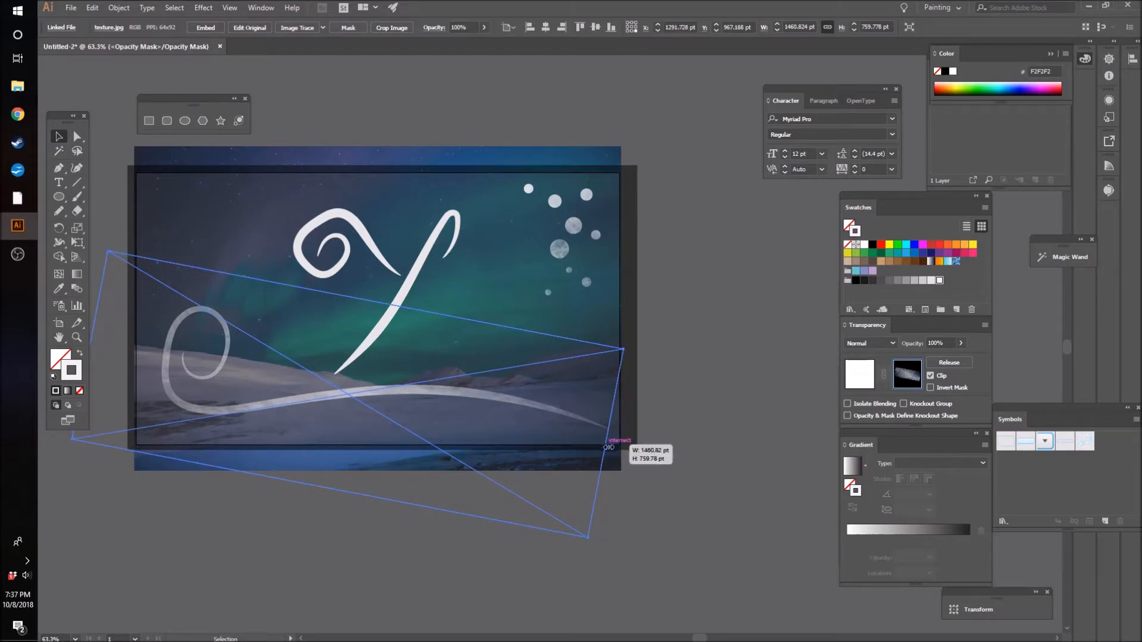
left_click(727, 445)
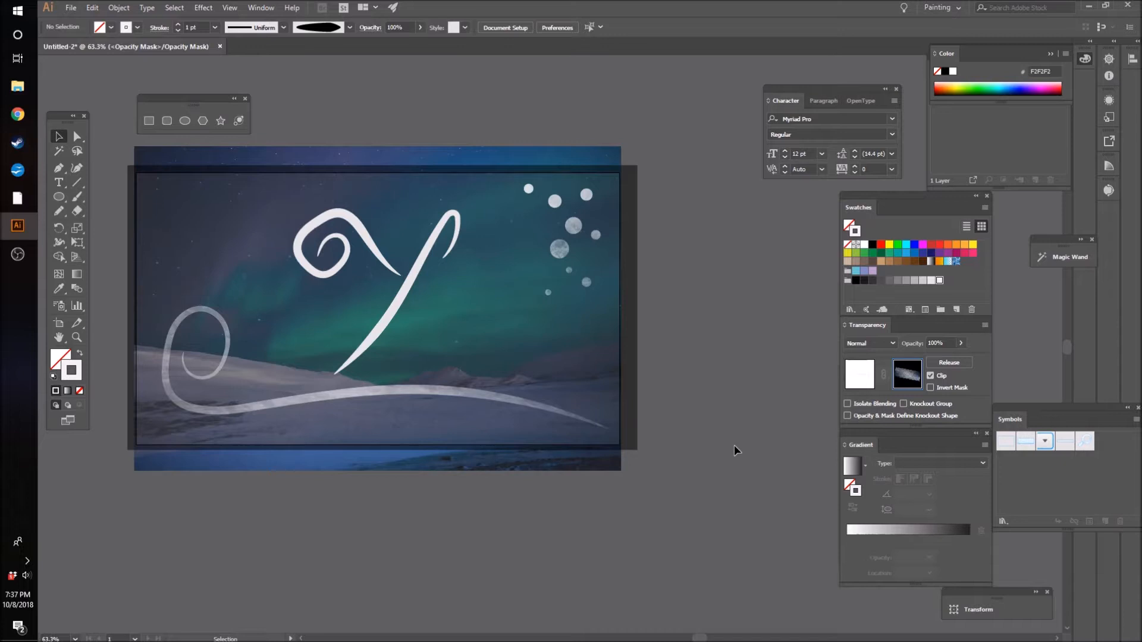
- Try inverting the swash's opacity mask, switch the inversion back off, and leave mask editing
left_click(930, 387)
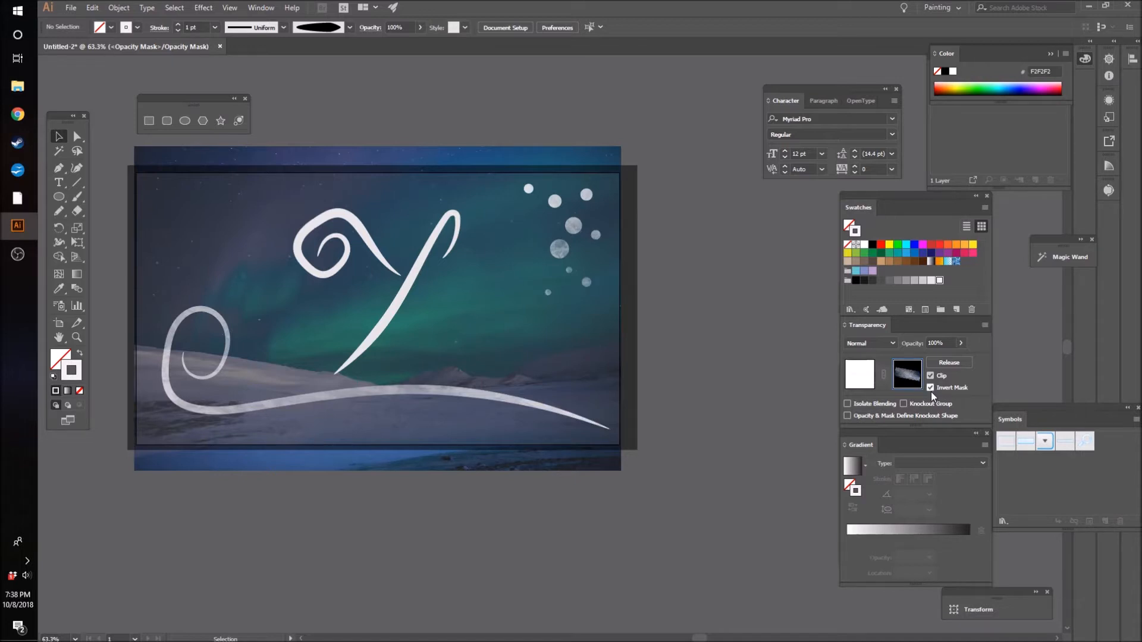
left_click(931, 388)
left_click(867, 376)
left_click(712, 388)
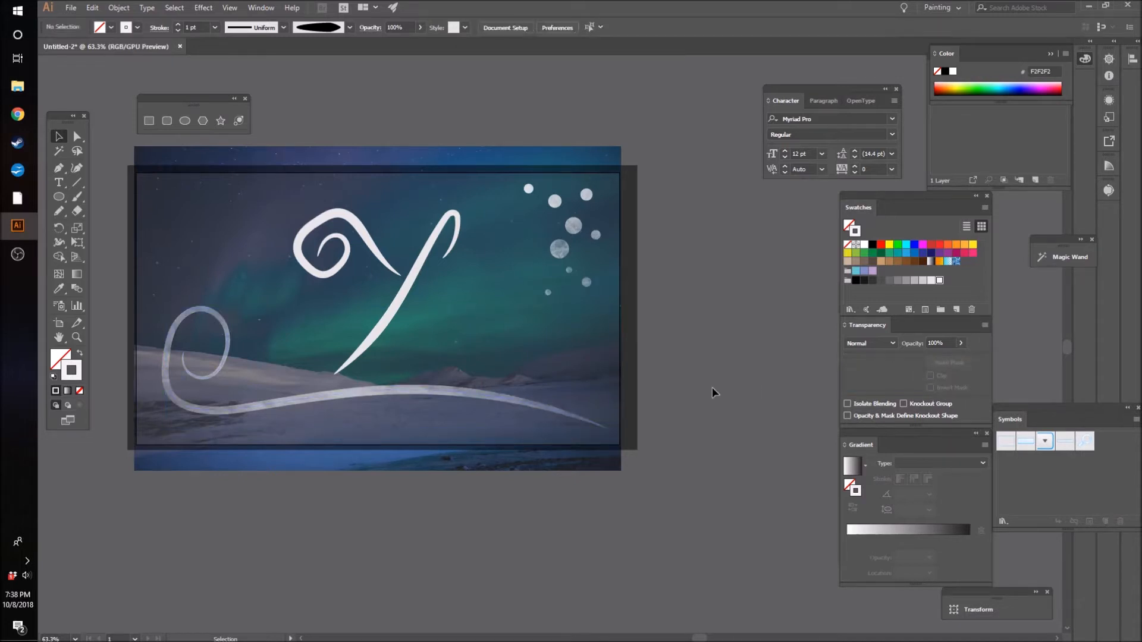
- Scale the letter Y group down to about 376 x 379 pt
left_click_drag(459, 212, 449, 222)
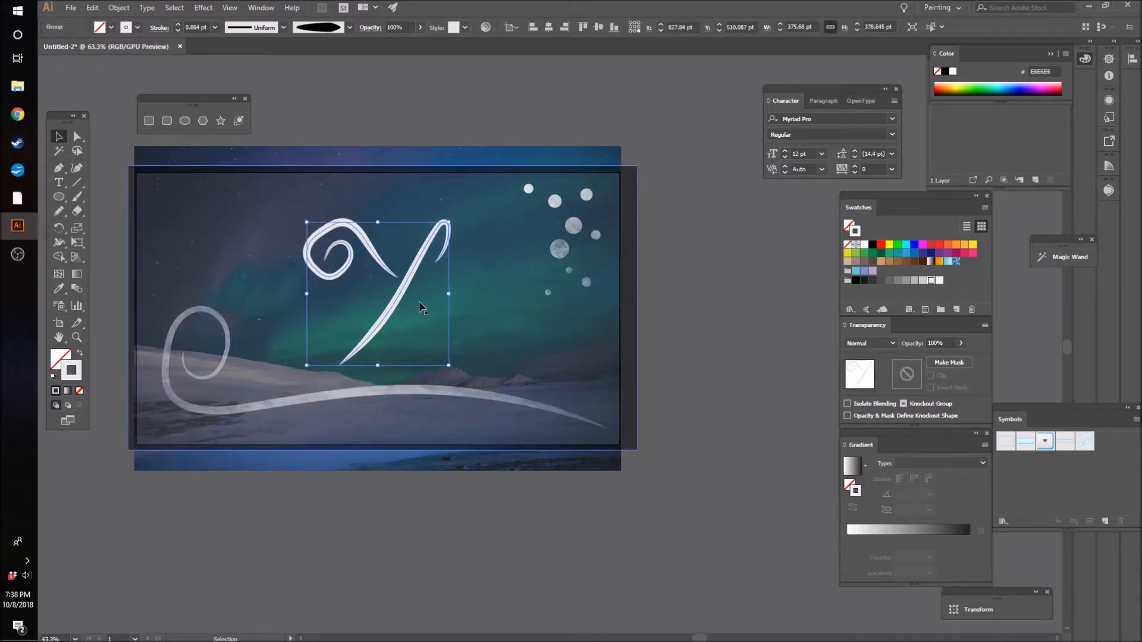
key("r")
left_click_drag(413, 266, 449, 248)
left_click(58, 138)
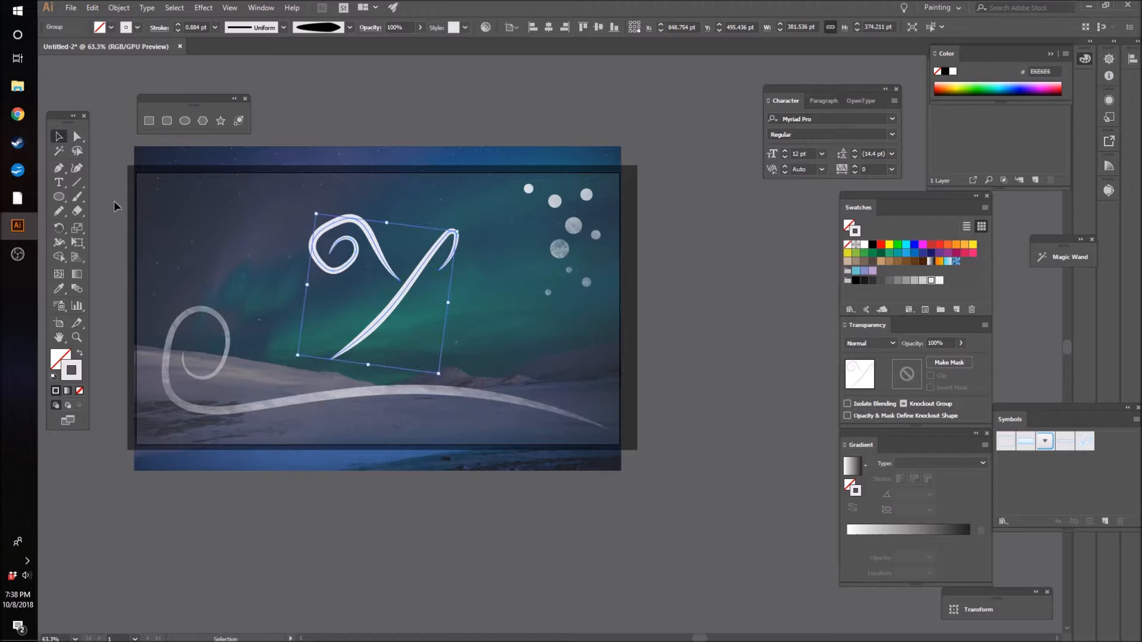
left_click(110, 202)
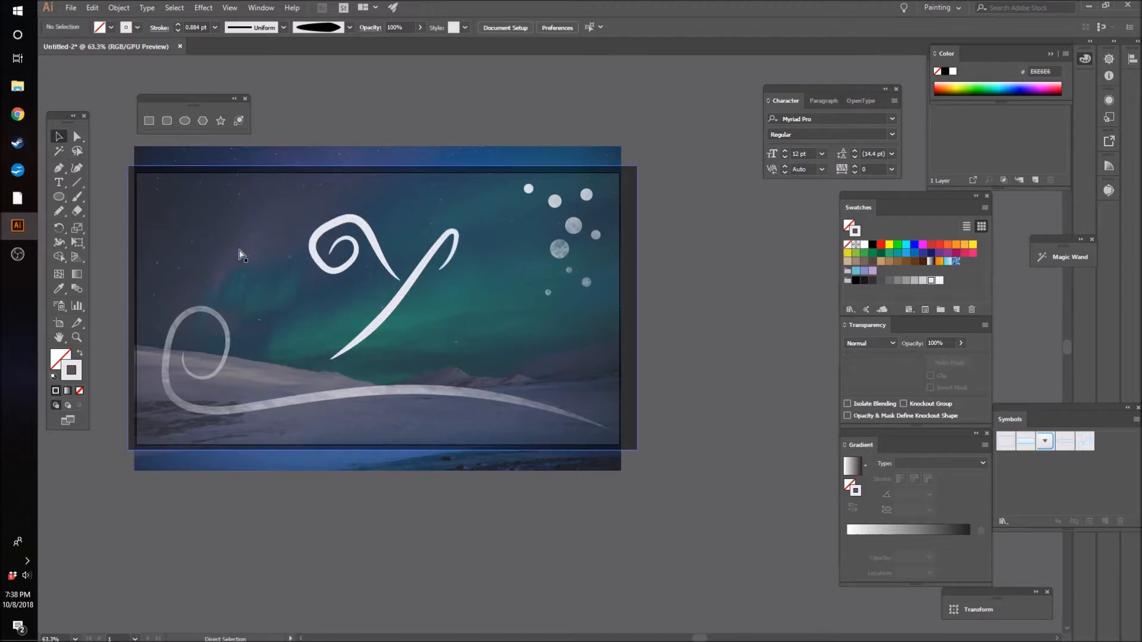
key("ctrl+z")
- Rotate the letter Y group very slightly clockwise and deselect it
key("r")
left_click_drag(427, 260, 429, 258)
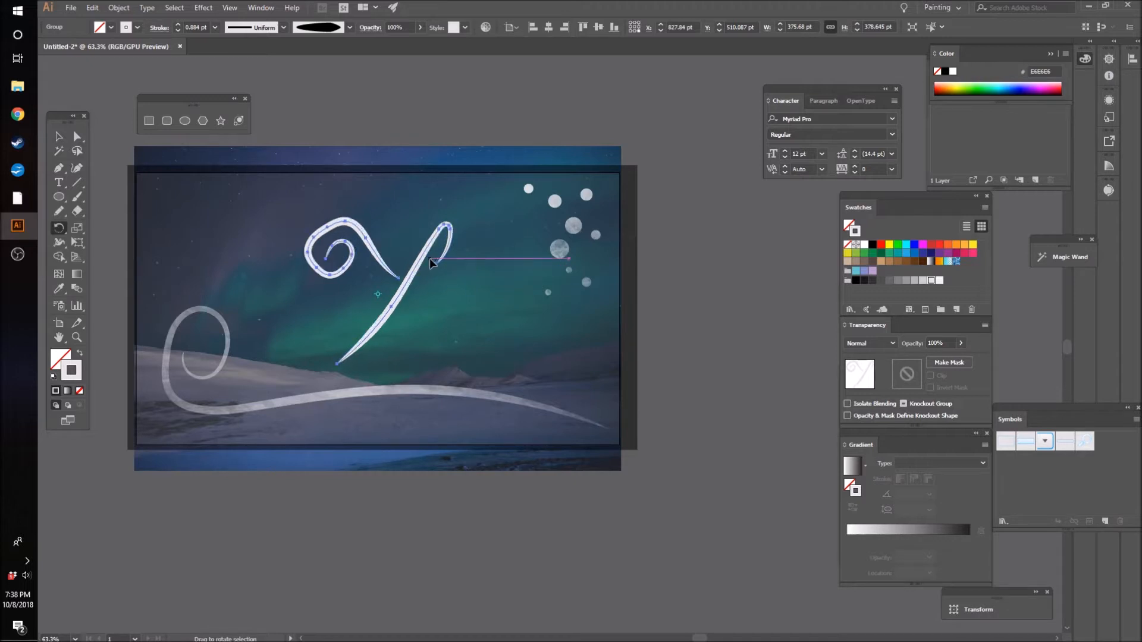
left_click(59, 136)
left_click(121, 148)
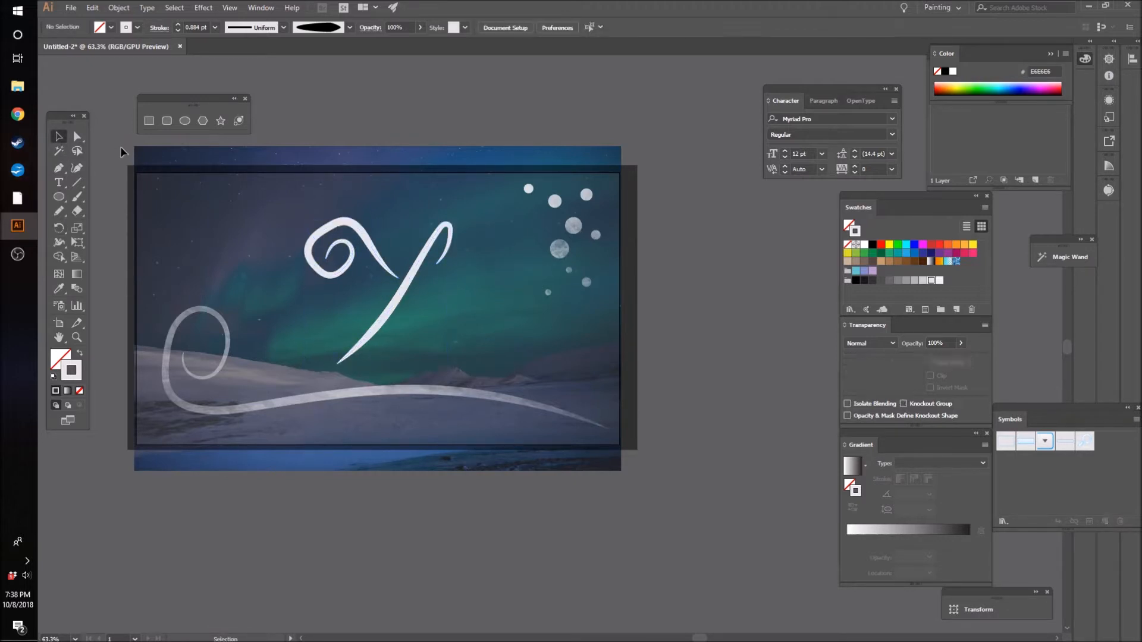
- Create an opacity mask on the letter Y and place the DRA-blueburststonetexture-1-MBFT image in it at about 1175 x 787 pt
left_click(404, 282)
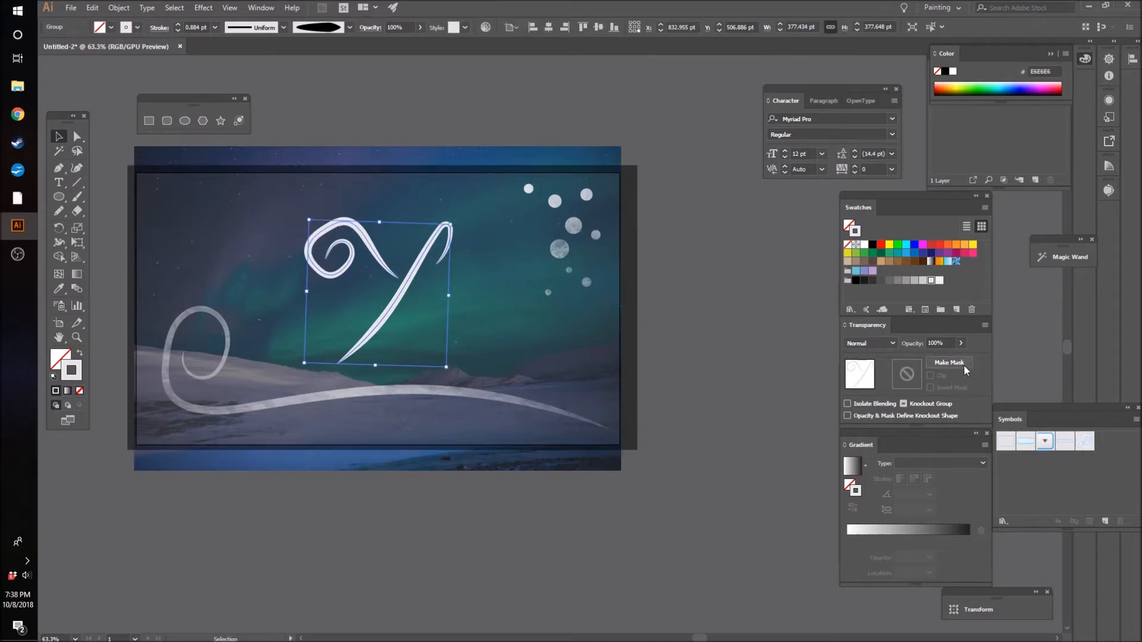
left_click(950, 363)
left_click(77, 8)
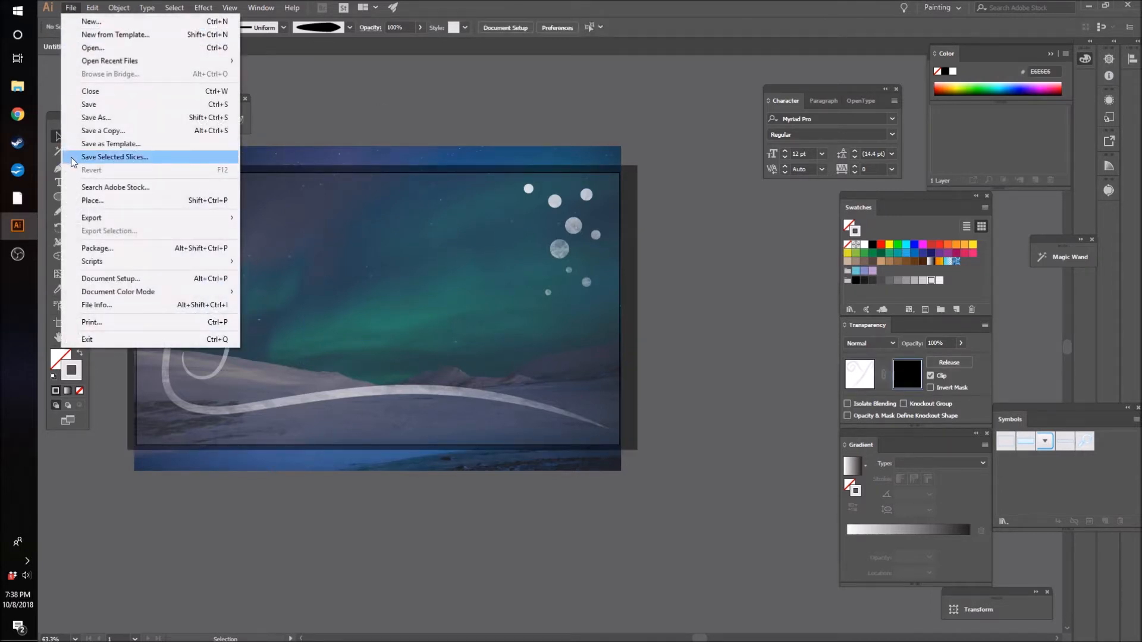
left_click(106, 196)
left_click_drag(506, 80, 581, 242)
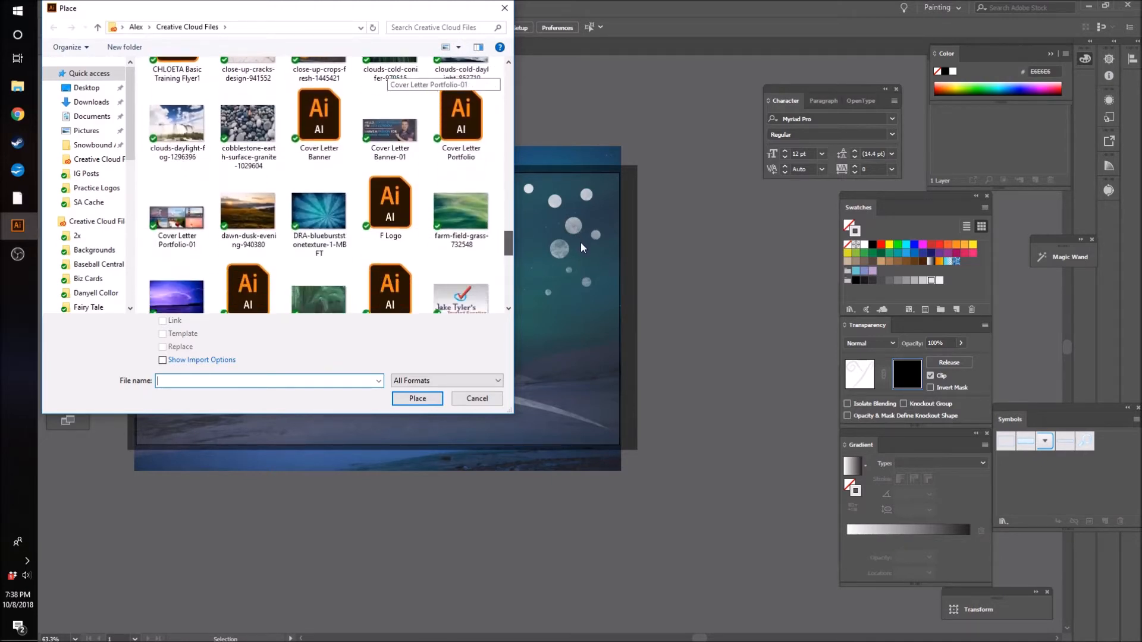
left_click(318, 214)
left_click(417, 398)
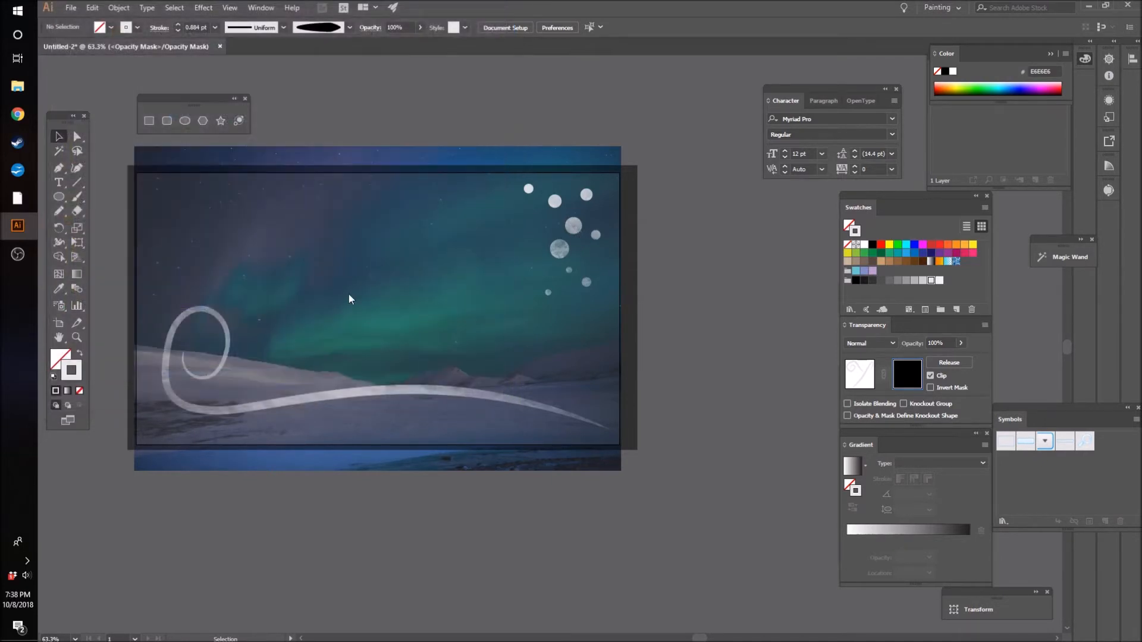
left_click_drag(527, 374, 694, 491)
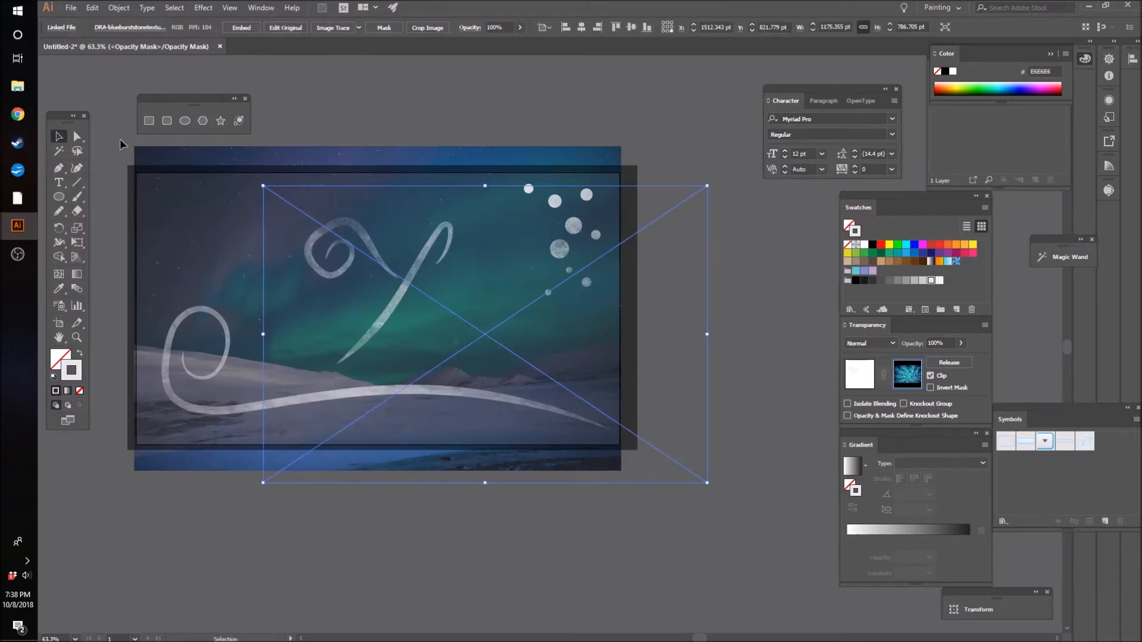
- Position the stone texture over the letter Y, invert the opacity mask, and leave mask editing
left_click_drag(519, 410, 428, 335)
left_click(931, 388)
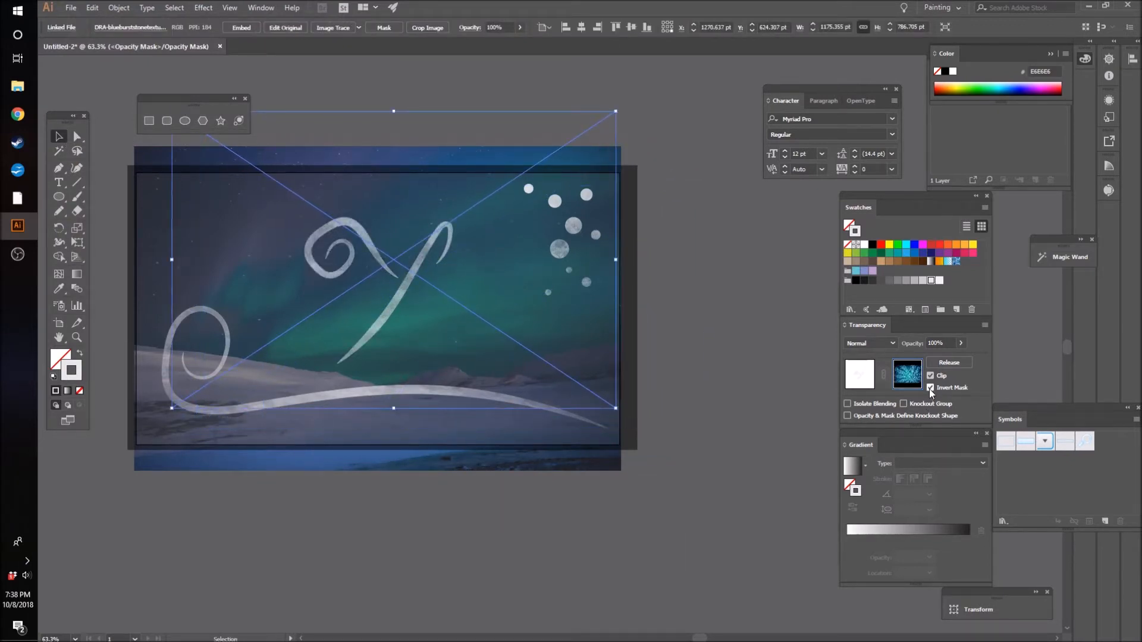
left_click_drag(527, 302, 640, 404)
left_click_drag(458, 343, 448, 346)
left_click(702, 176)
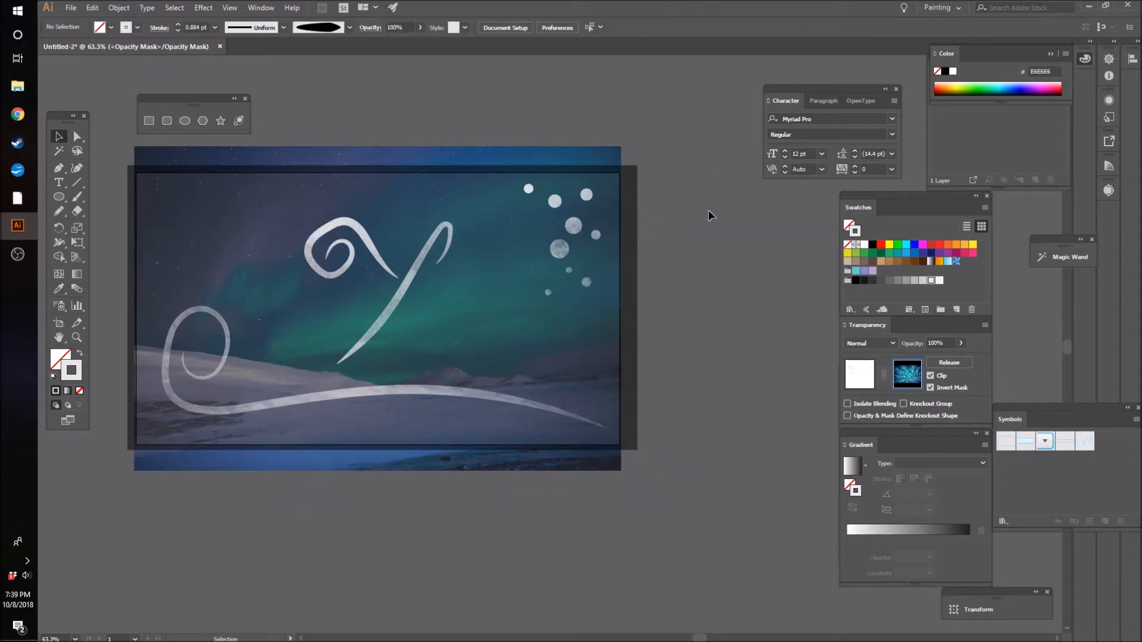
left_click(816, 383)
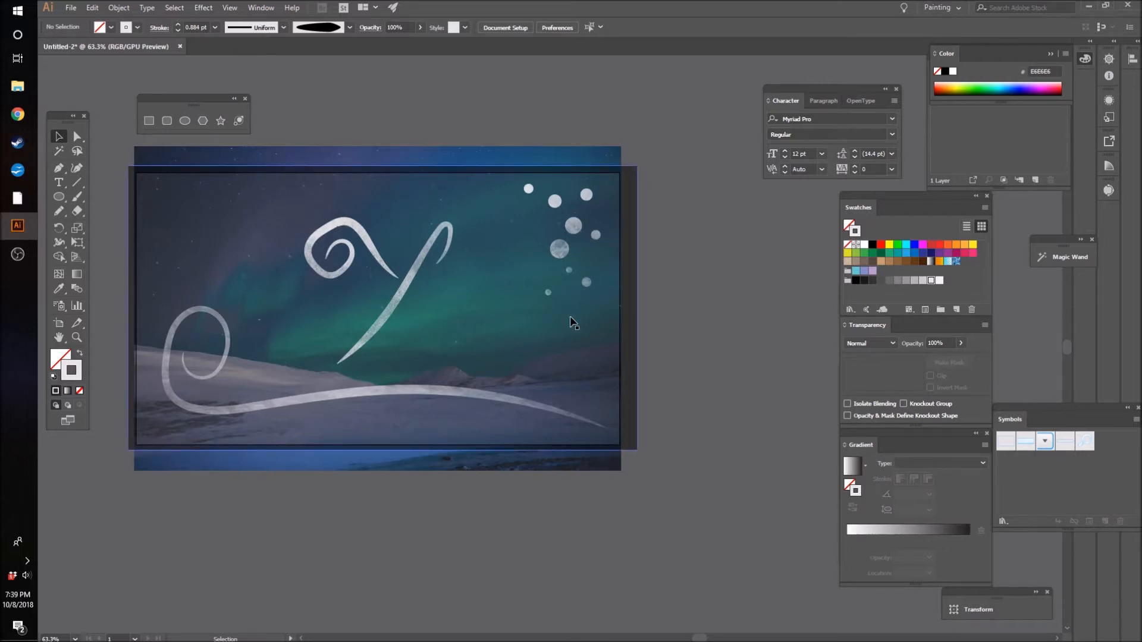
- Activate the circle group's opacity mask and stretch its texture image vertically to about 579 pt high
left_click(589, 286)
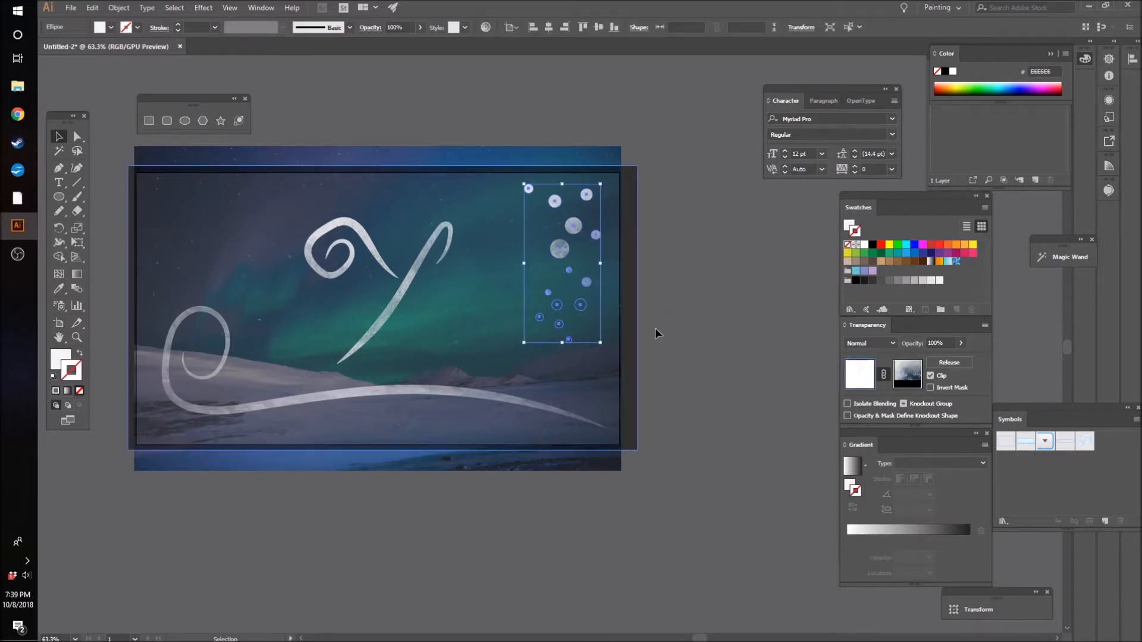
left_click(917, 385)
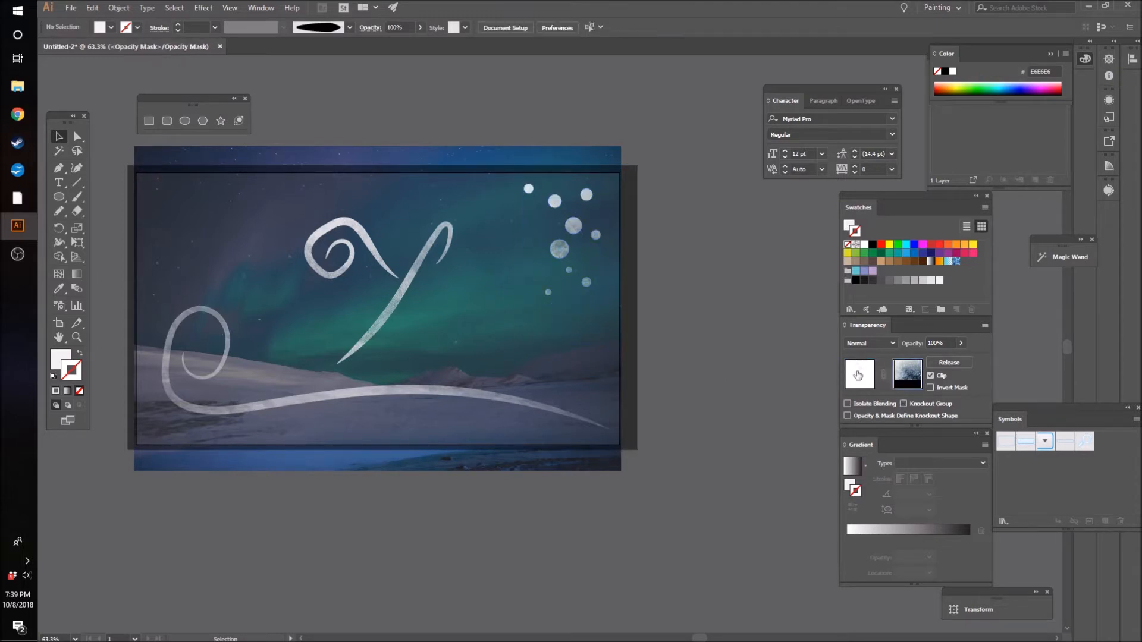
left_click(589, 288)
left_click_drag(569, 296, 569, 390)
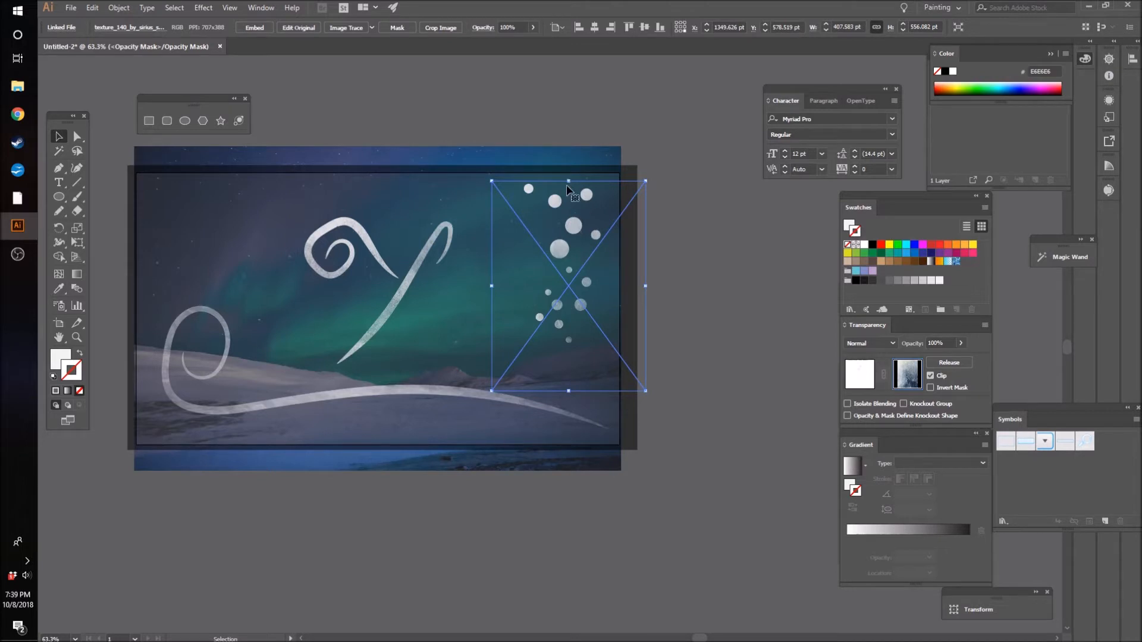
left_click_drag(573, 182, 574, 175)
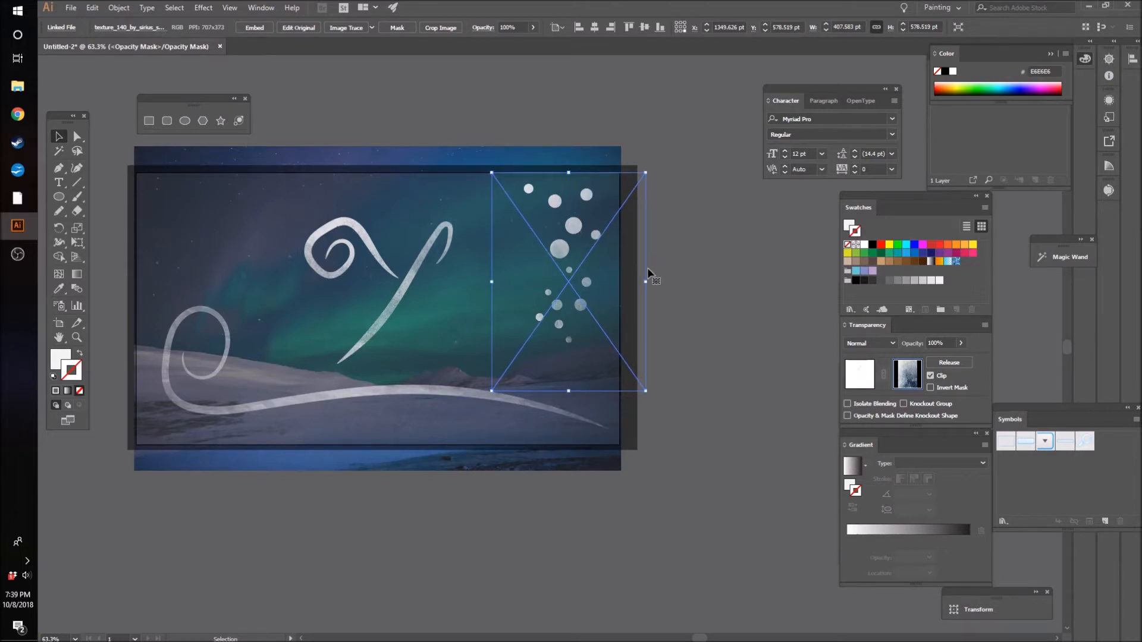
- Widen the circles' mask texture to about 506 pt, shift it over all the circles, and leave mask editing
left_click_drag(491, 281, 455, 282)
left_click_drag(539, 290, 517, 276)
left_click(701, 271)
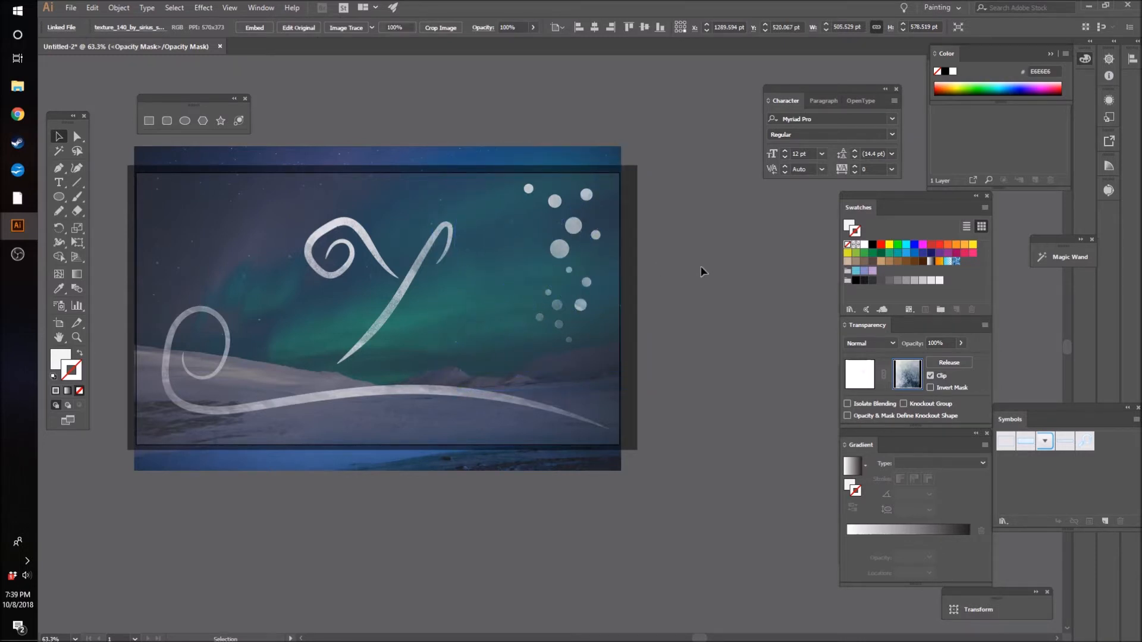
left_click(872, 386)
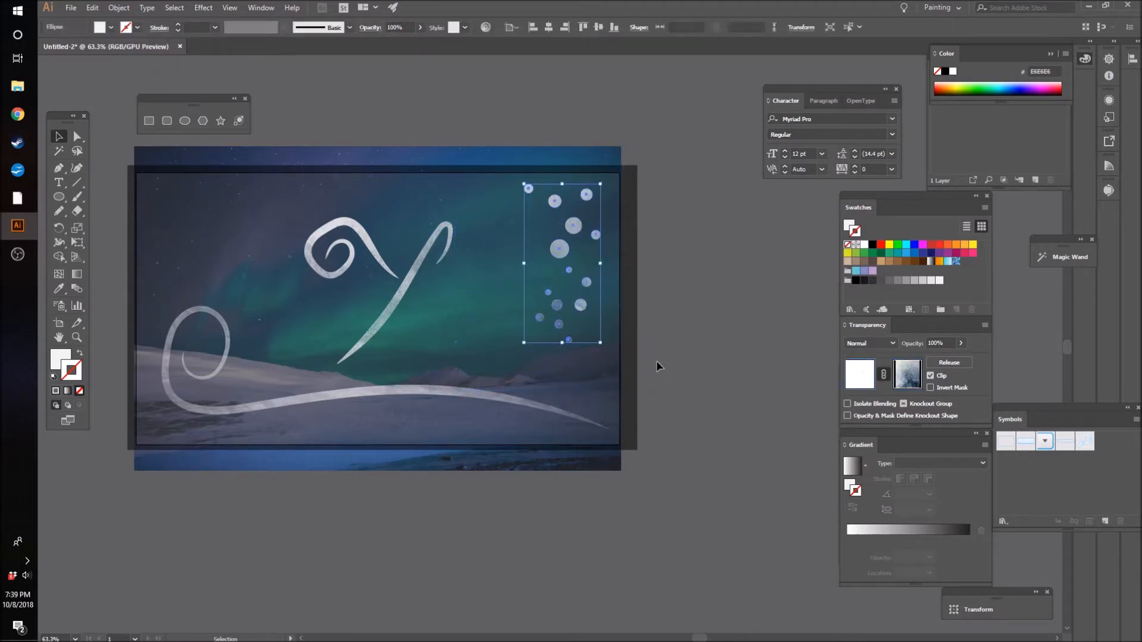
- Copy the masked circle group to the artwork's upper-left corner and rotate the copy so it fits beside the letter Y
left_click(656, 360)
left_click_drag(559, 306, 237, 172)
key("r")
left_click(63, 130)
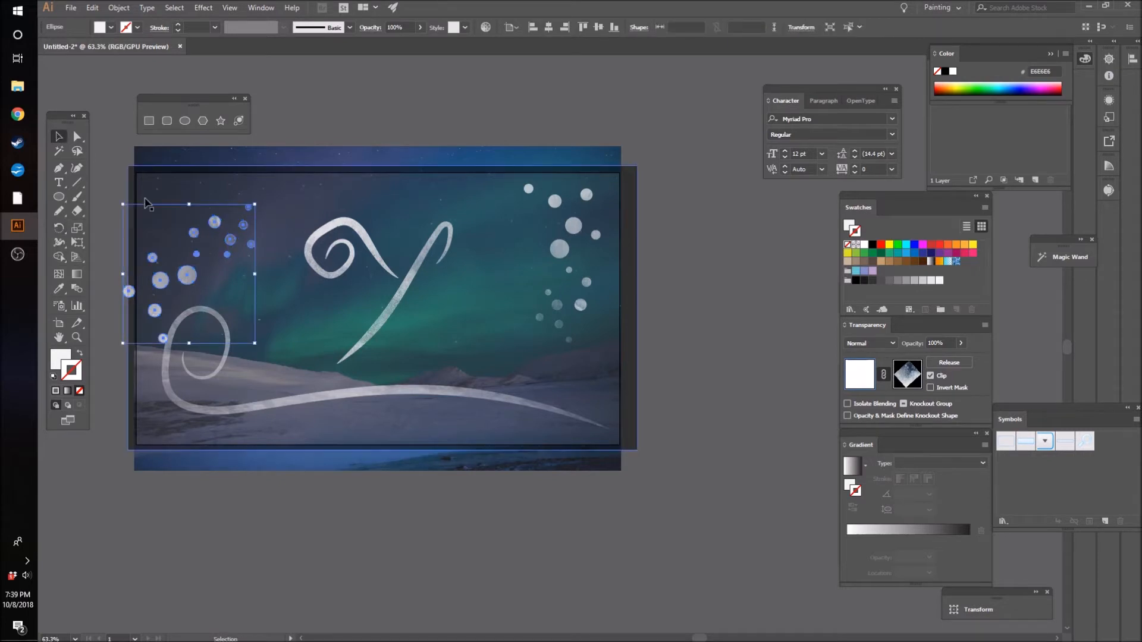
left_click_drag(202, 290, 222, 260)
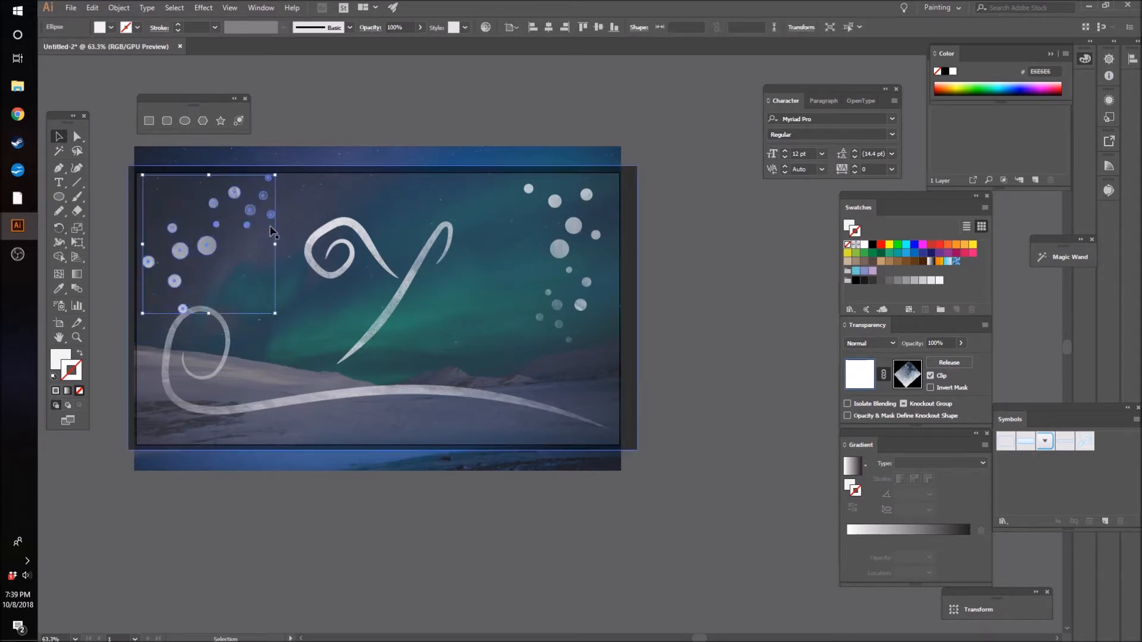
key("r")
left_click_drag(252, 210, 261, 223)
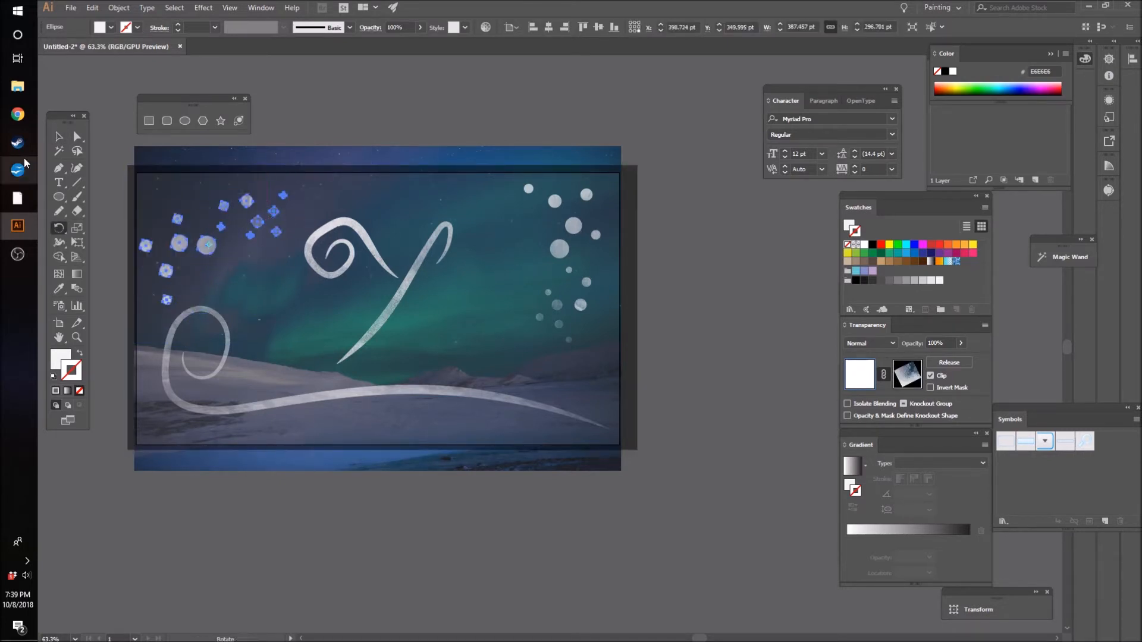
left_click(62, 140)
- Isolate the copied circle group, duplicate a large and a small circle toward the artwork's upper-left corner, and exit isolation
double_click(214, 250)
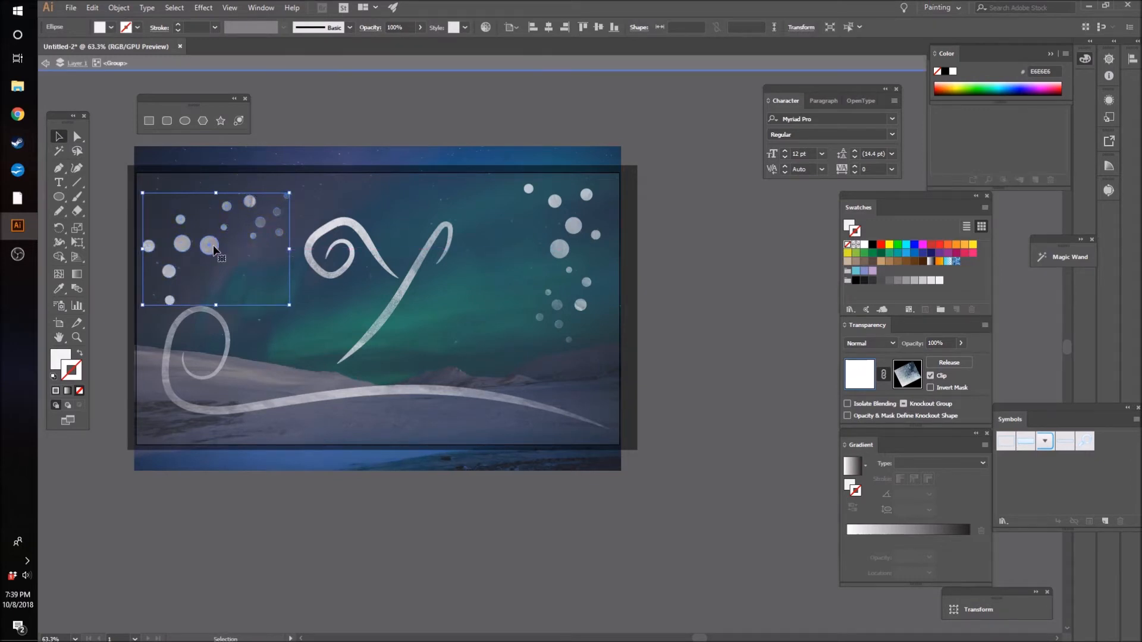
mouse_move(214, 245)
left_mouse_down()
mouse_move(179, 208)
mouse_move(228, 253)
mouse_move(207, 248)
left_mouse_up()
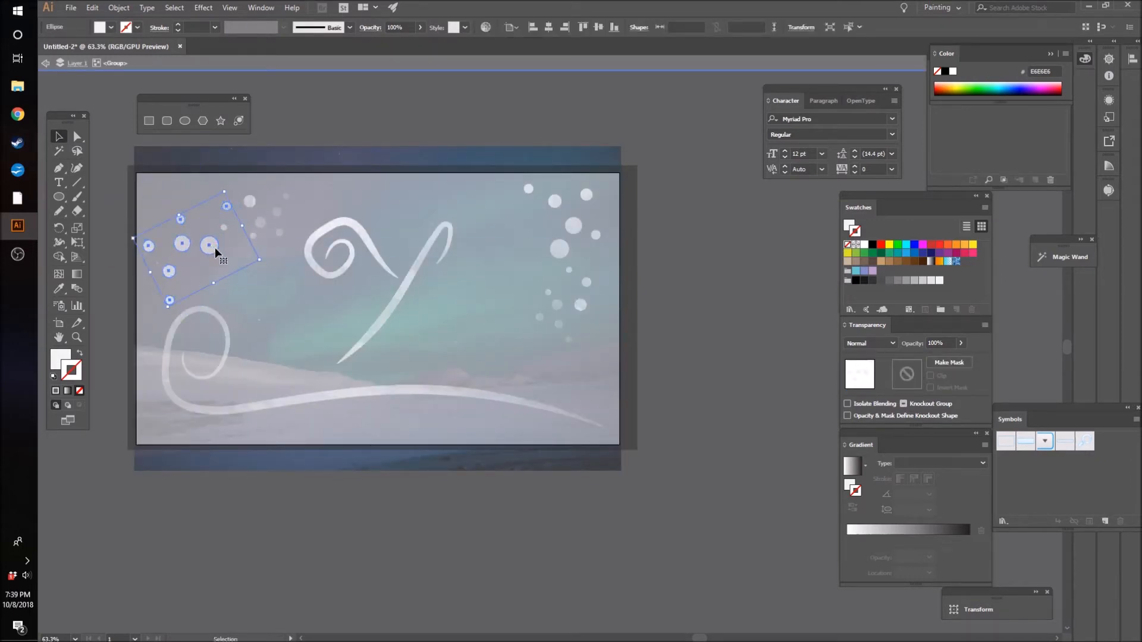
double_click(215, 248)
left_click_drag(210, 249, 195, 190)
key("ctrl+z")
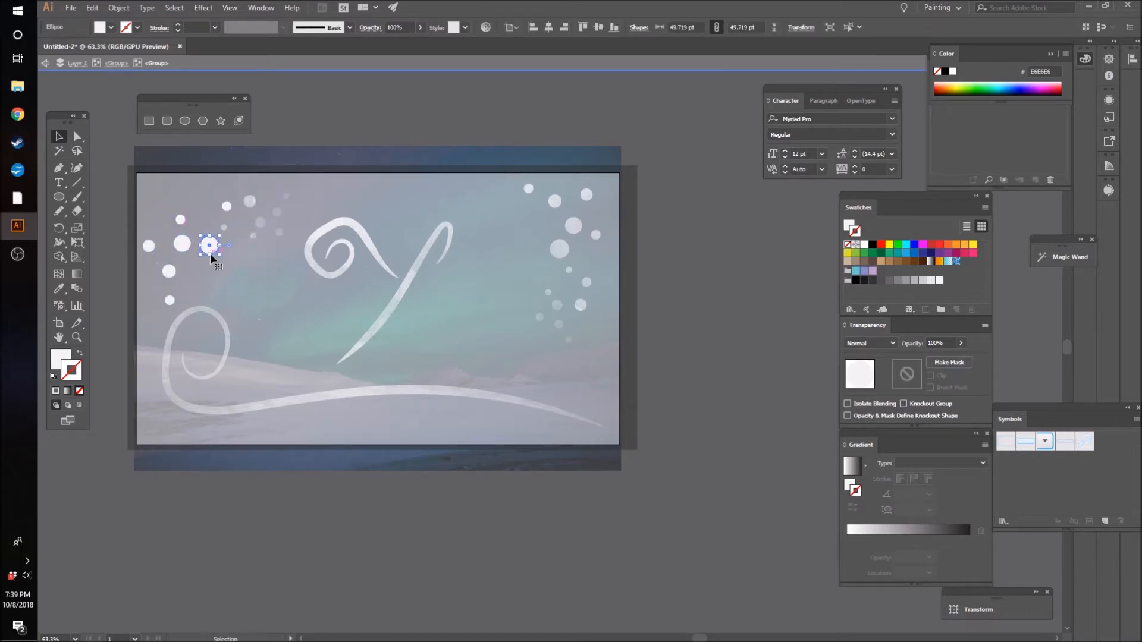
left_click_drag(216, 248, 158, 187)
left_click(169, 300)
left_click_drag(170, 300, 155, 207)
double_click(119, 254)
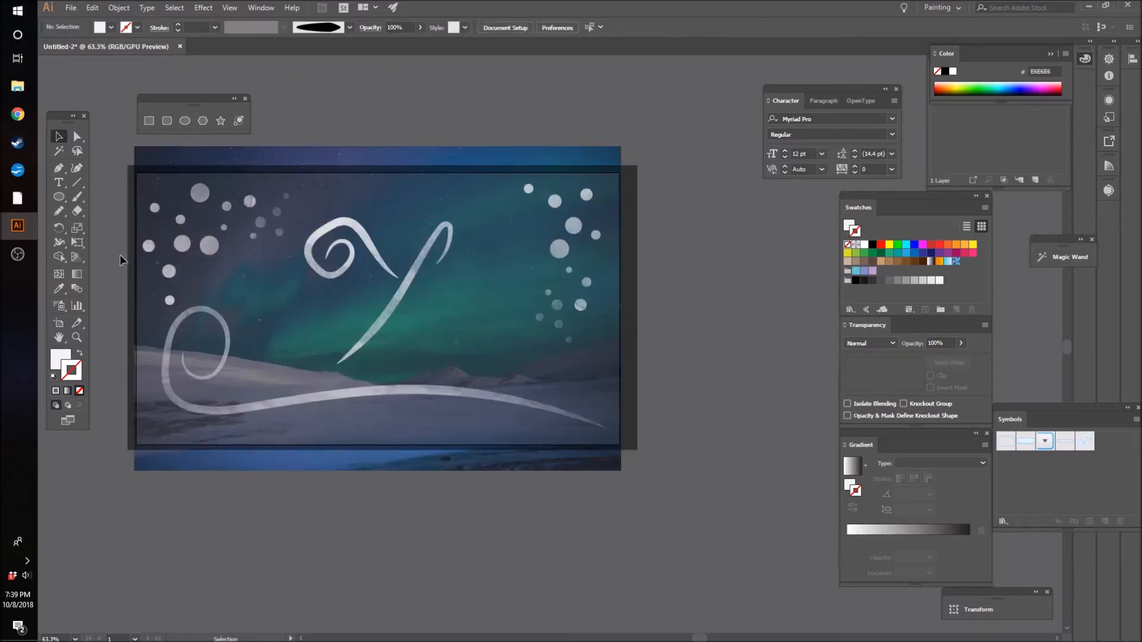
- Shift the mask texture of the upper-left circle group up and left in its opacity mask, and leave mask editing
left_click(180, 245)
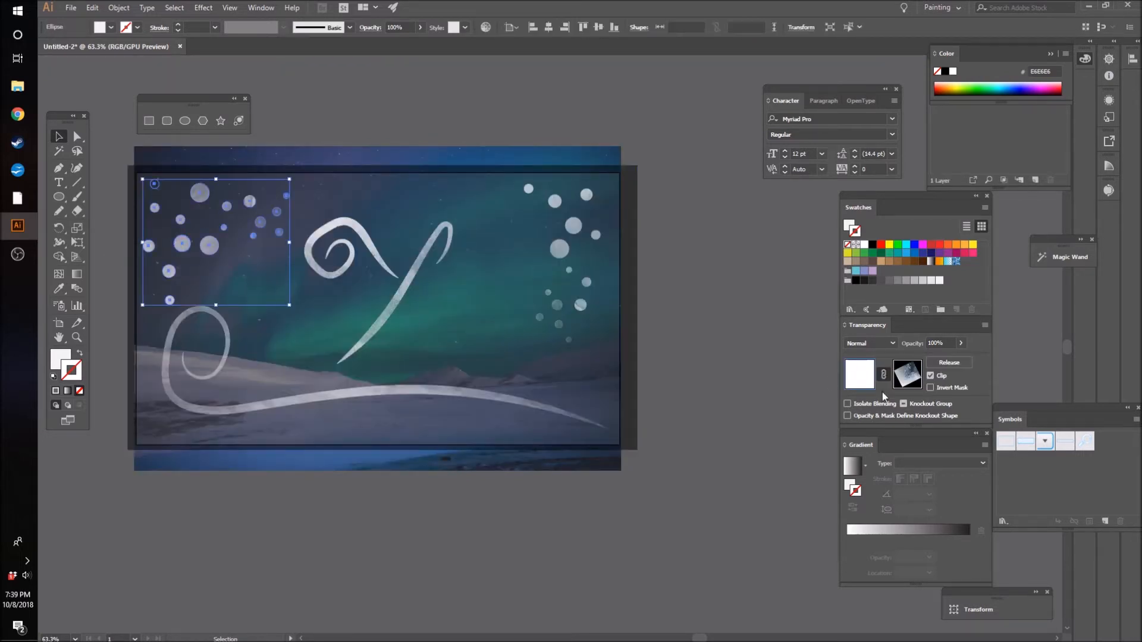
left_click(915, 376)
left_click_drag(171, 198, 154, 162)
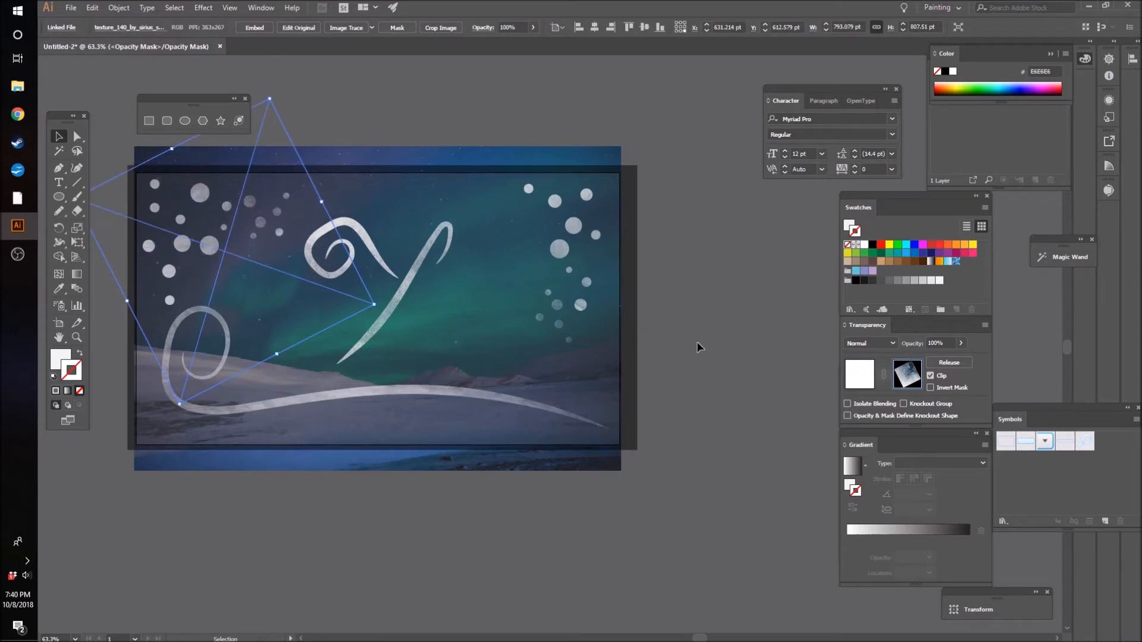
left_click(719, 350)
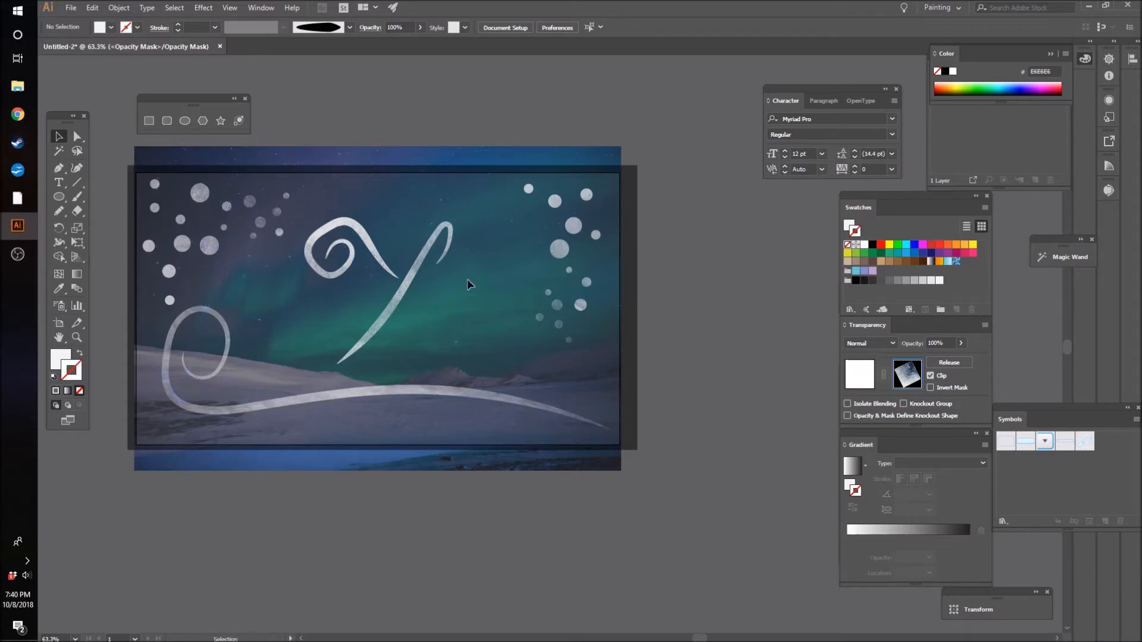
left_click(857, 381)
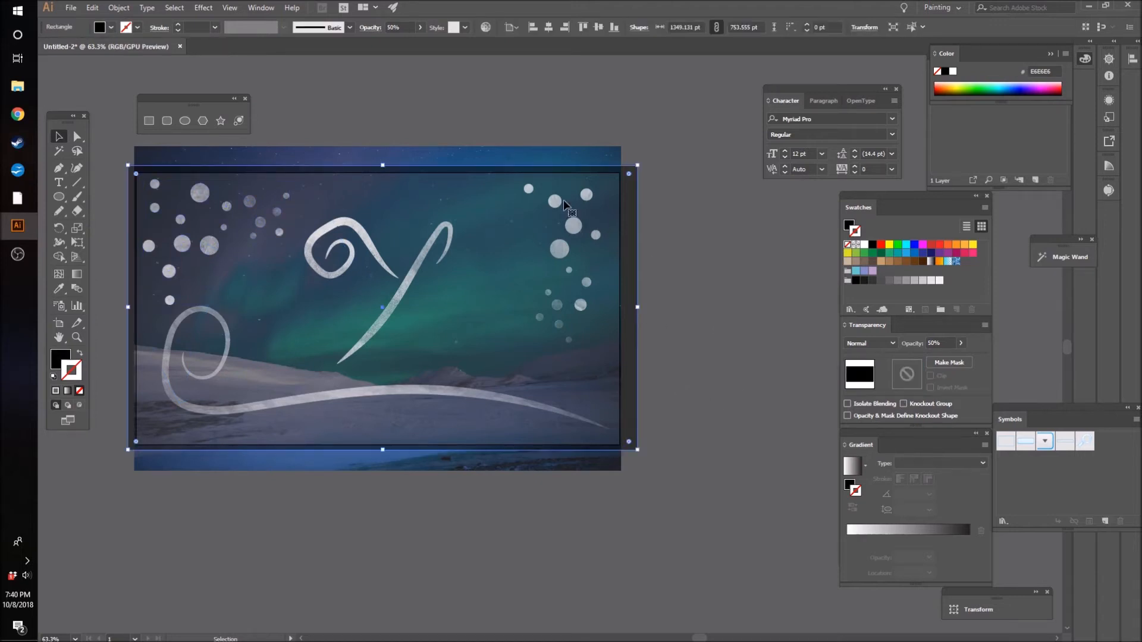
- Set the opacity of the black overlay rectangle covering the aurora photo to 80%
left_click(420, 28)
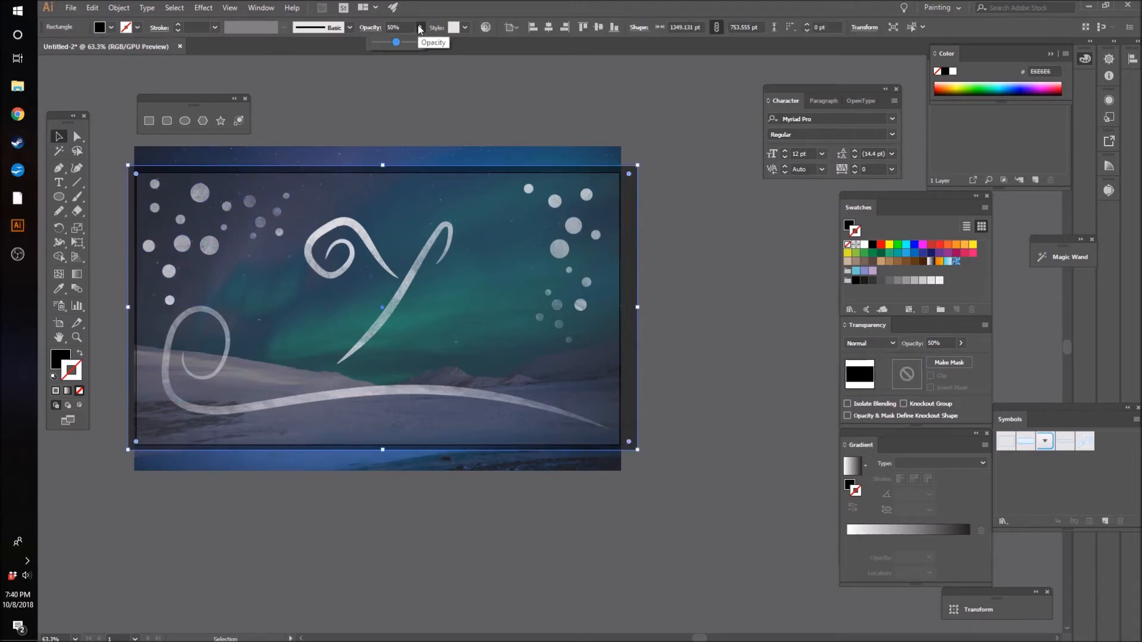
scroll(419, 28, "up", 4)
scroll(419, 28, "down", 1)
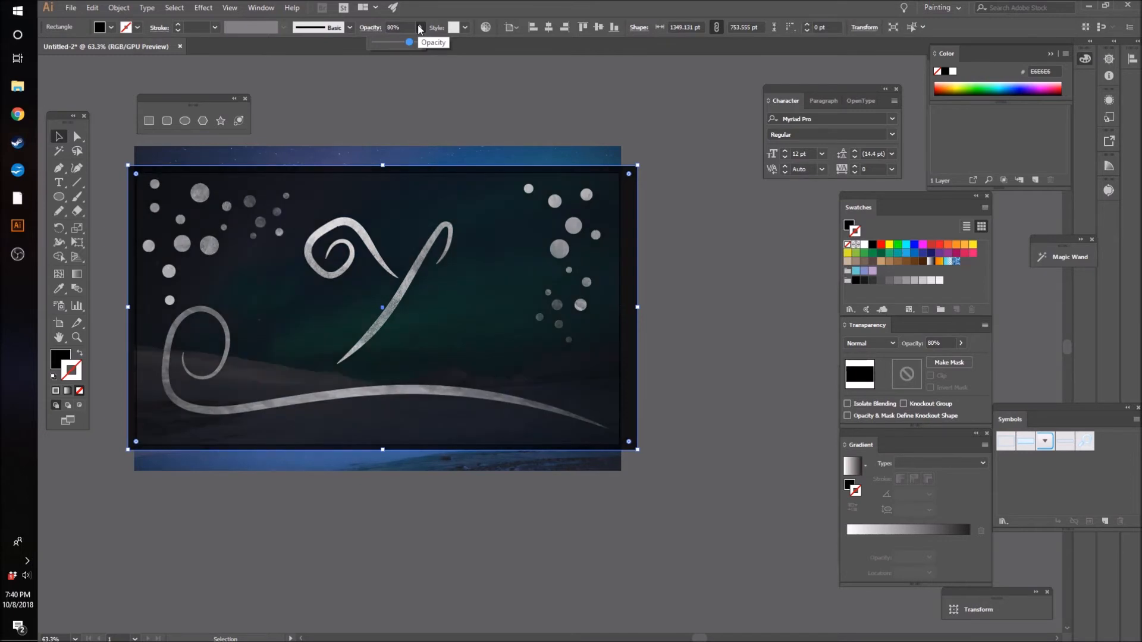
scroll(419, 28, "up", 2)
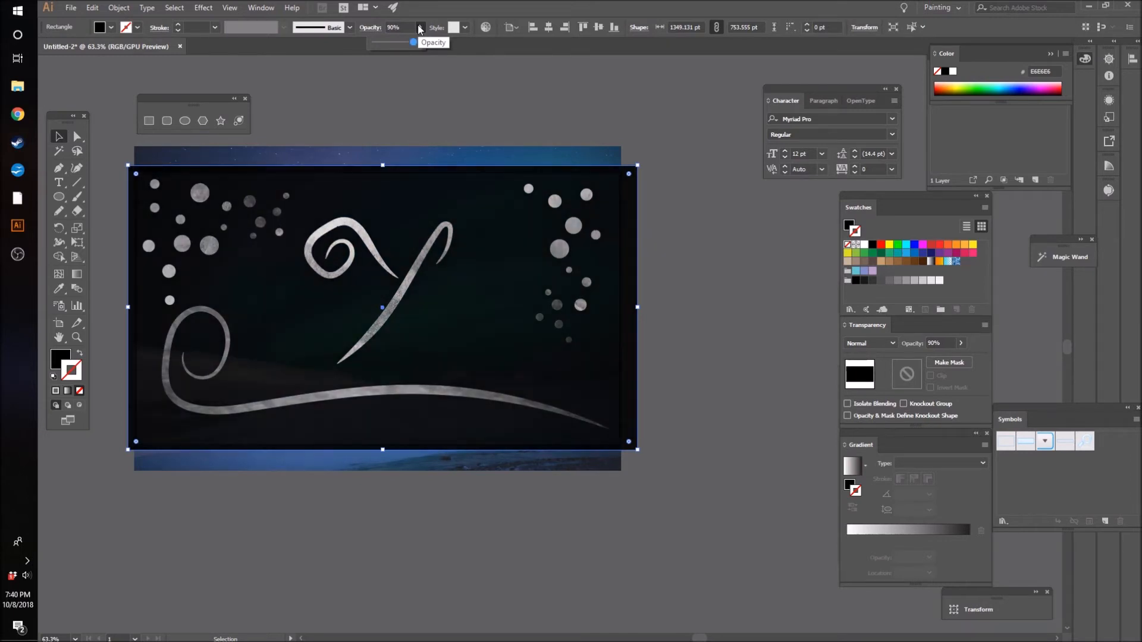
scroll(419, 29, "down", 1)
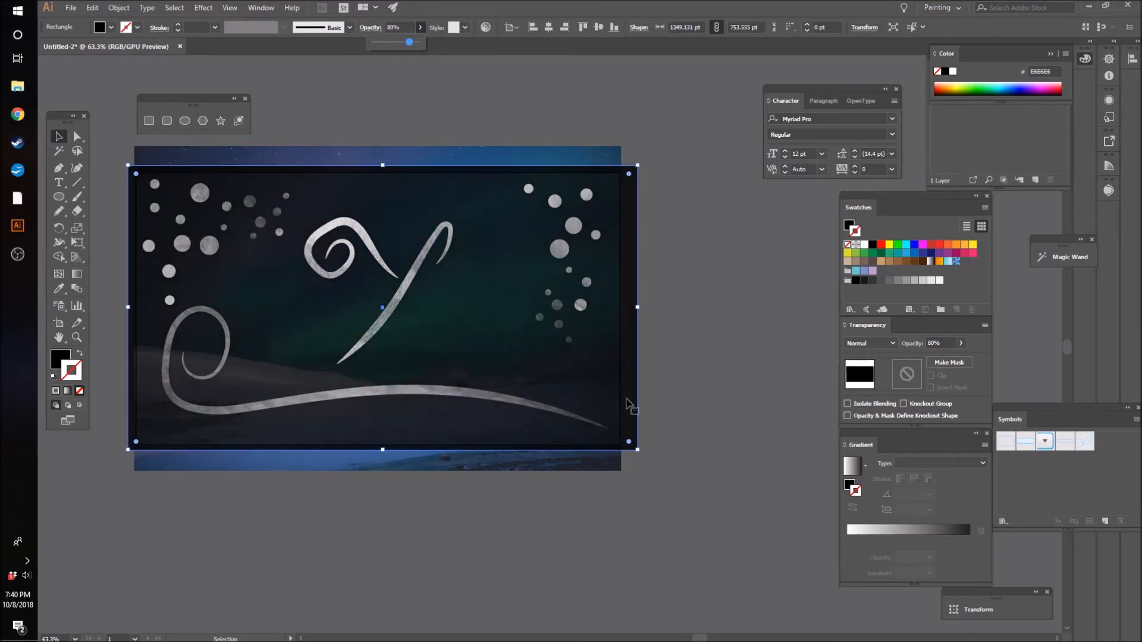
left_click(749, 465)
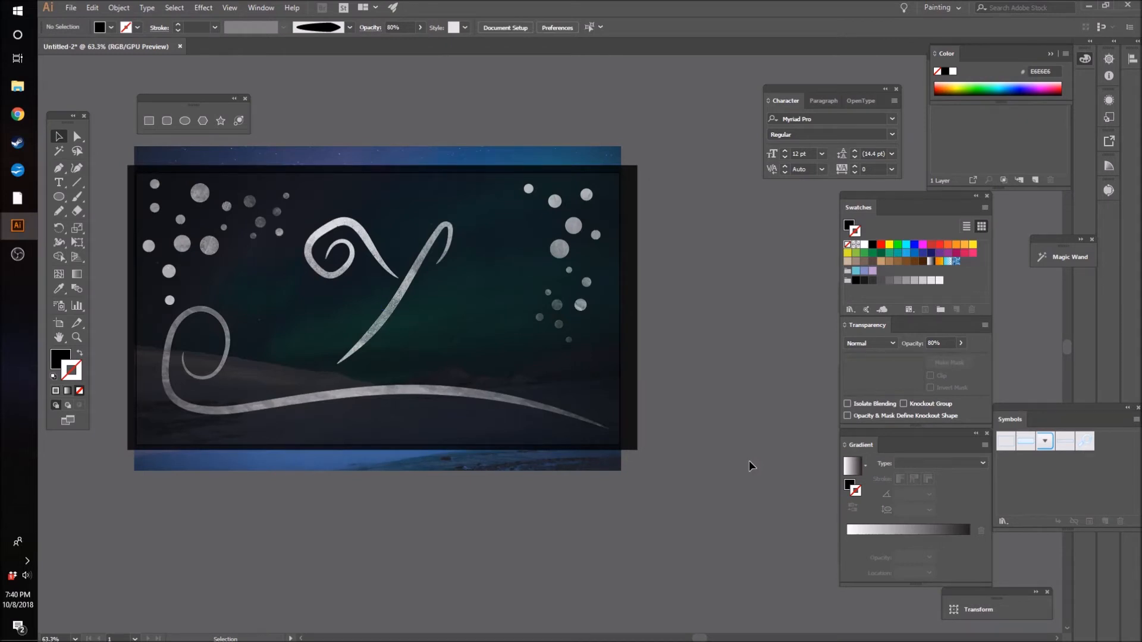
- Scale down the upper-left circle group slightly and tuck it closer into the artwork's corner
left_click(207, 250)
left_click_drag(291, 180, 279, 189)
left_click_drag(224, 242, 203, 236)
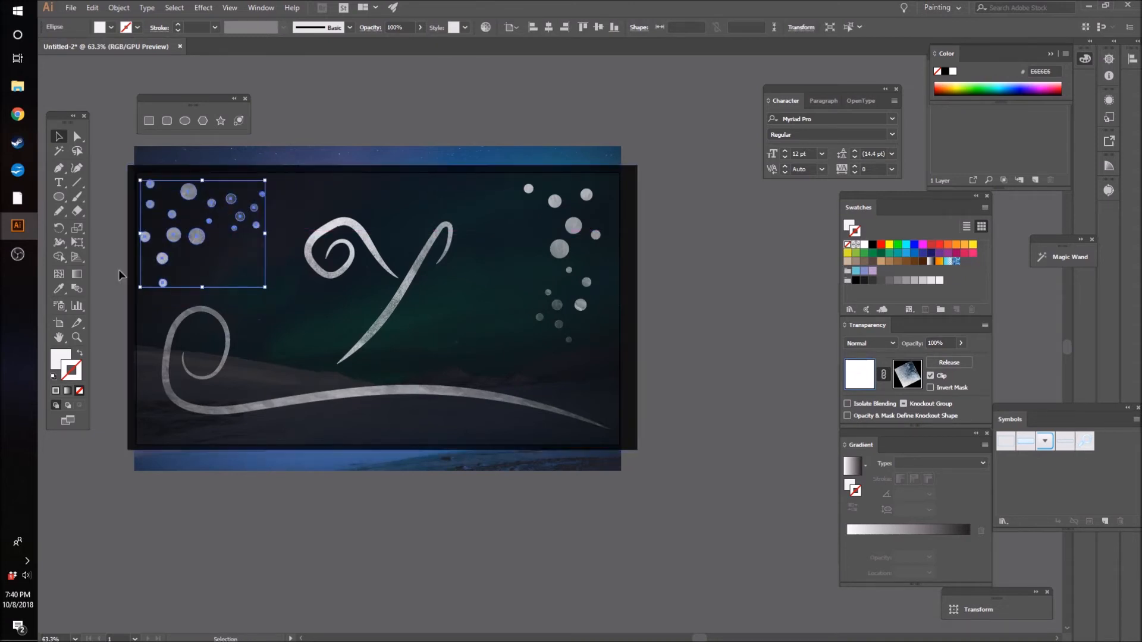
left_click(107, 290)
- Rotate the circle group on the artwork's right side slightly counterclockwise so its lower circles lean toward the outer edge
left_click(580, 304)
left_click_drag(583, 310, 613, 303)
key("r")
left_click(59, 136)
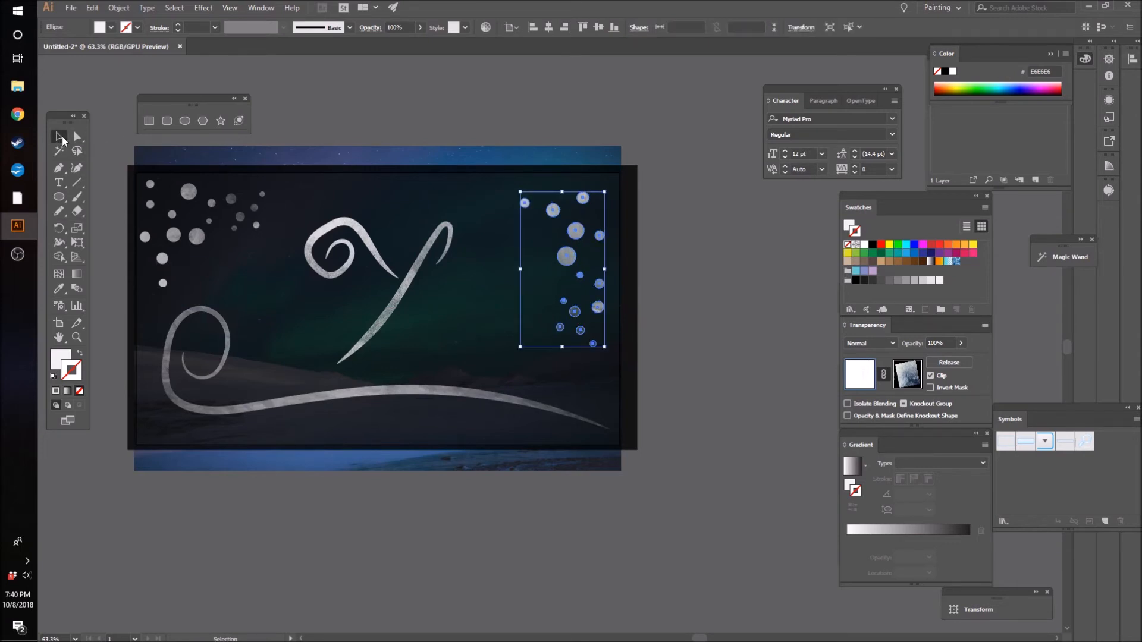
left_click(491, 100)
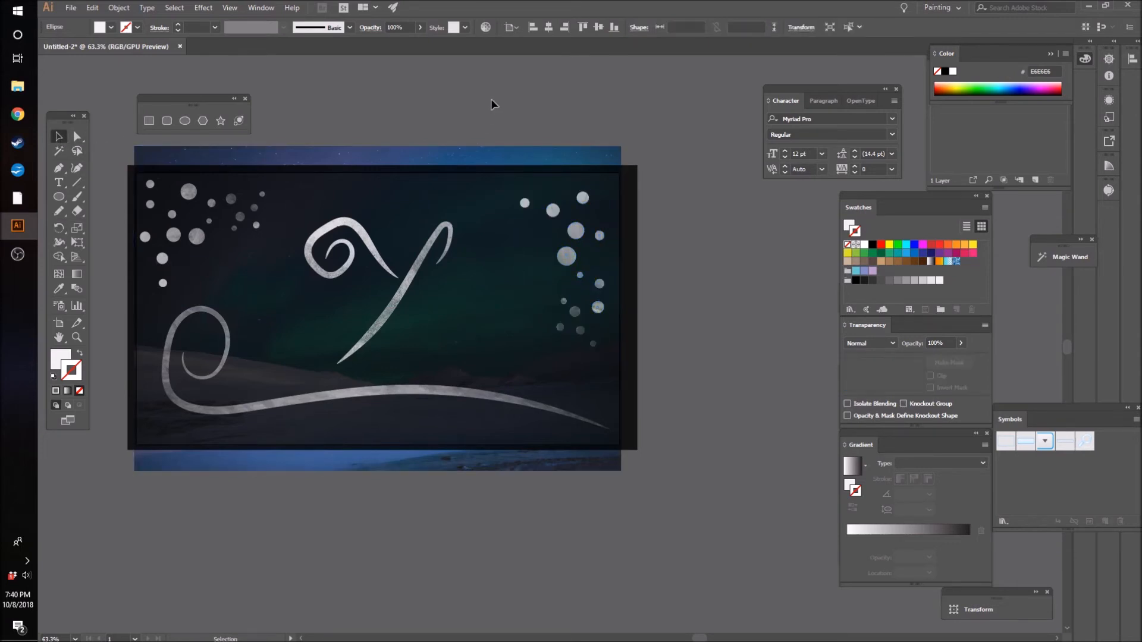
- Scale the long swash beneath the letter Y down slightly about its centre
left_click(540, 400)
left_click_drag(610, 309, 595, 313)
left_click(746, 383)
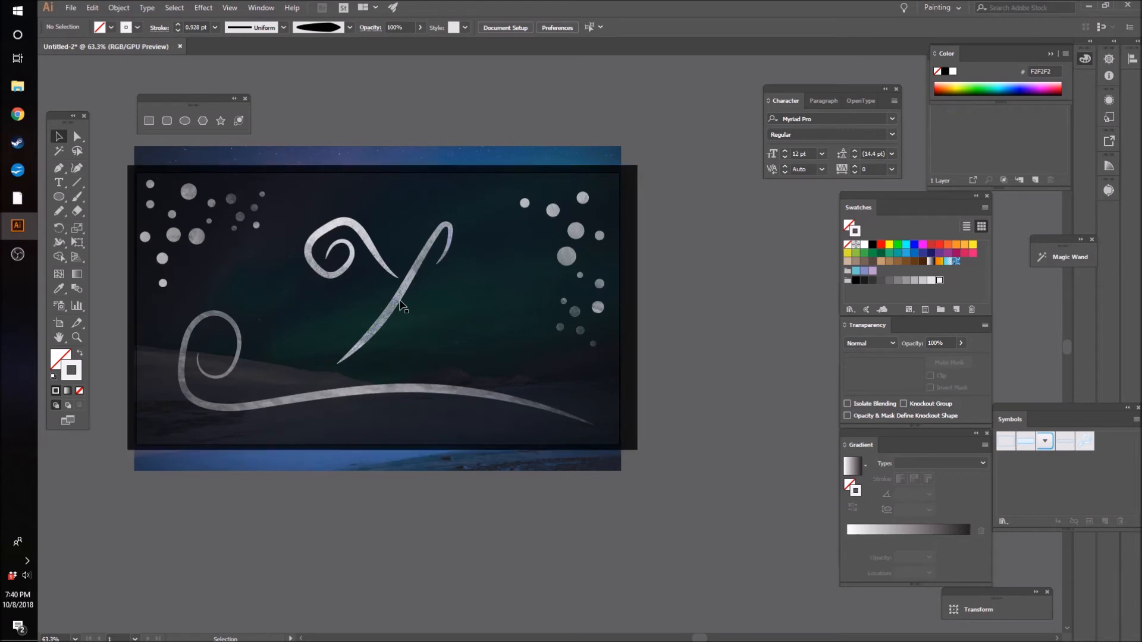
- Nudge the letter Y upward in three large increments to leave more room above the swash
left_click(404, 309)
key("shift+Up")
key("shift+Up")
key("shift+Up")
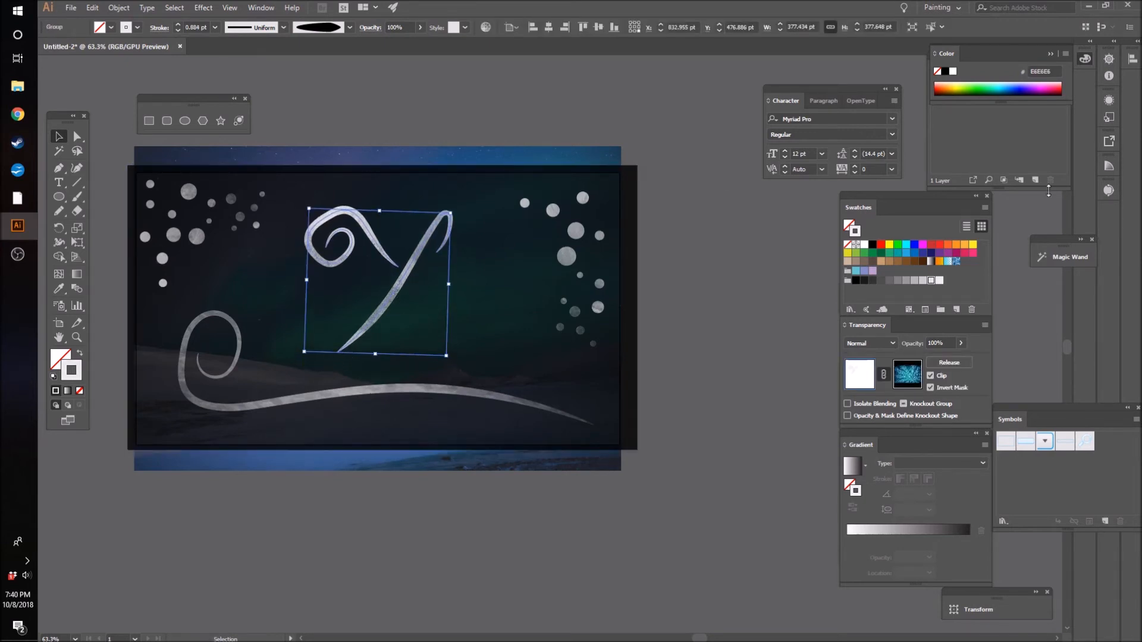
left_click(731, 347)
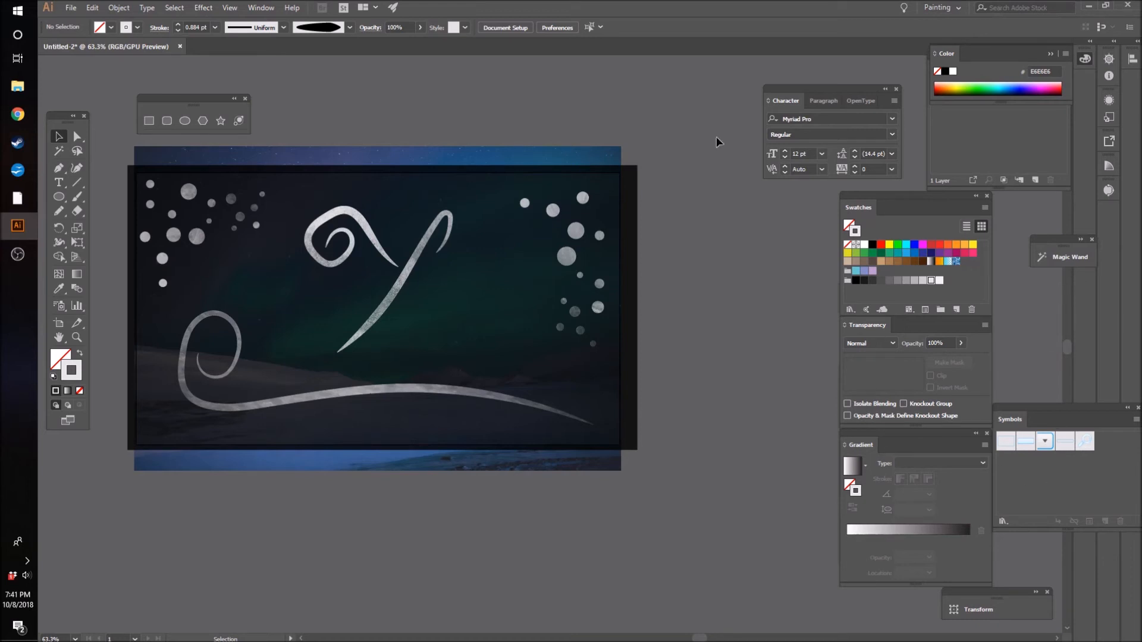
- Toggle the Brushes panel until it is displayed
left_click(261, 8)
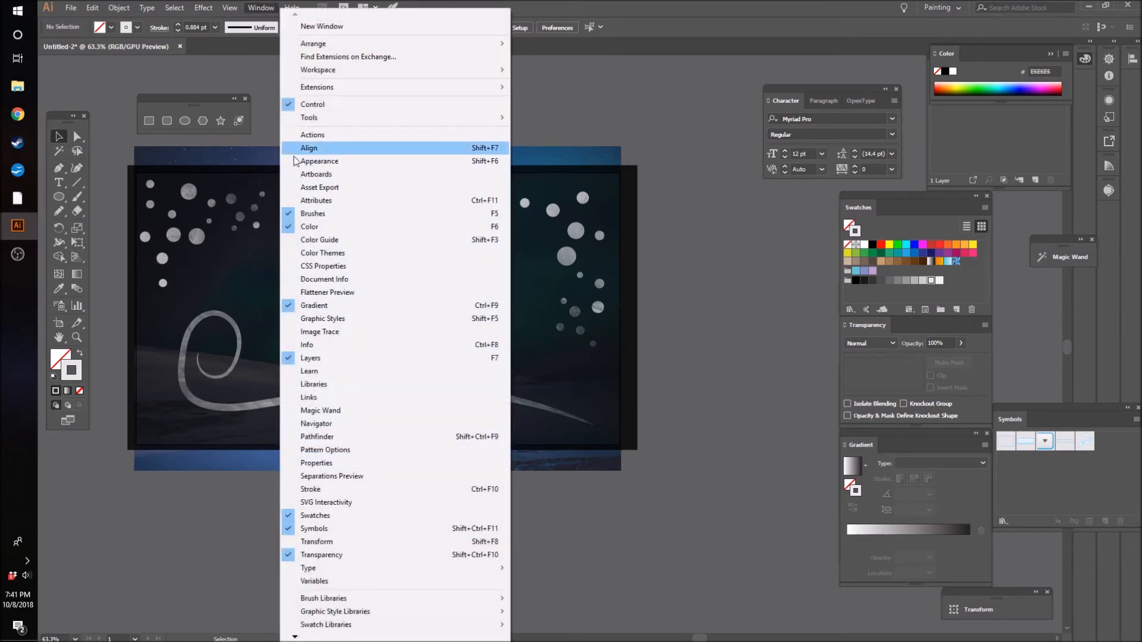
left_click(746, 335)
key("F5")
key("F5")
key("F5")
key("F5")
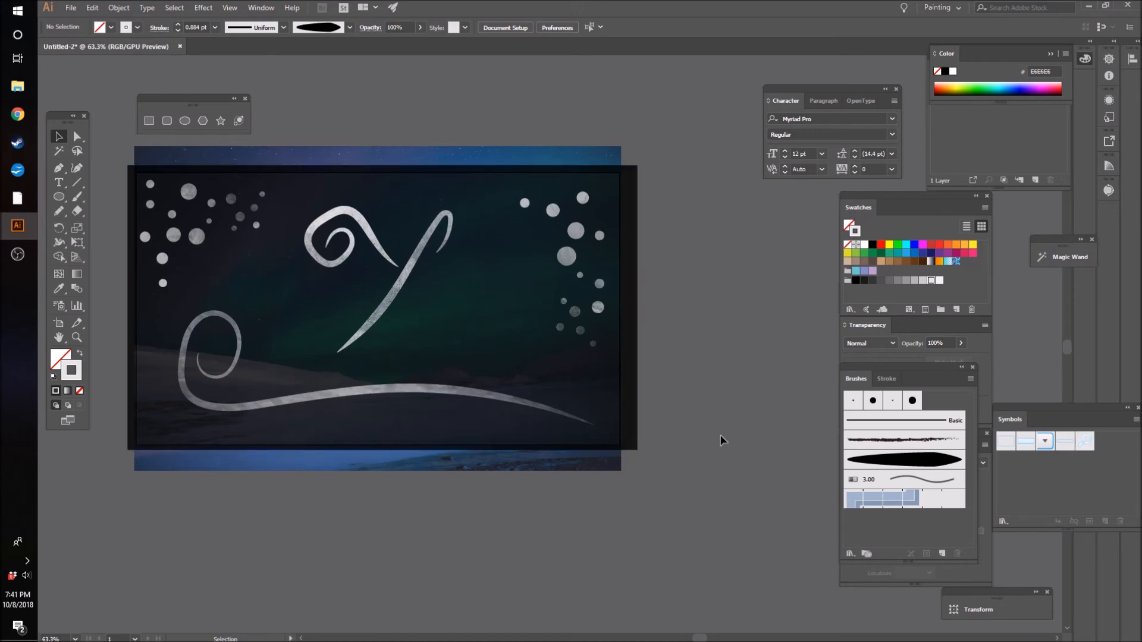
scroll(723, 434, "up", 3)
scroll(723, 436, "down", 5)
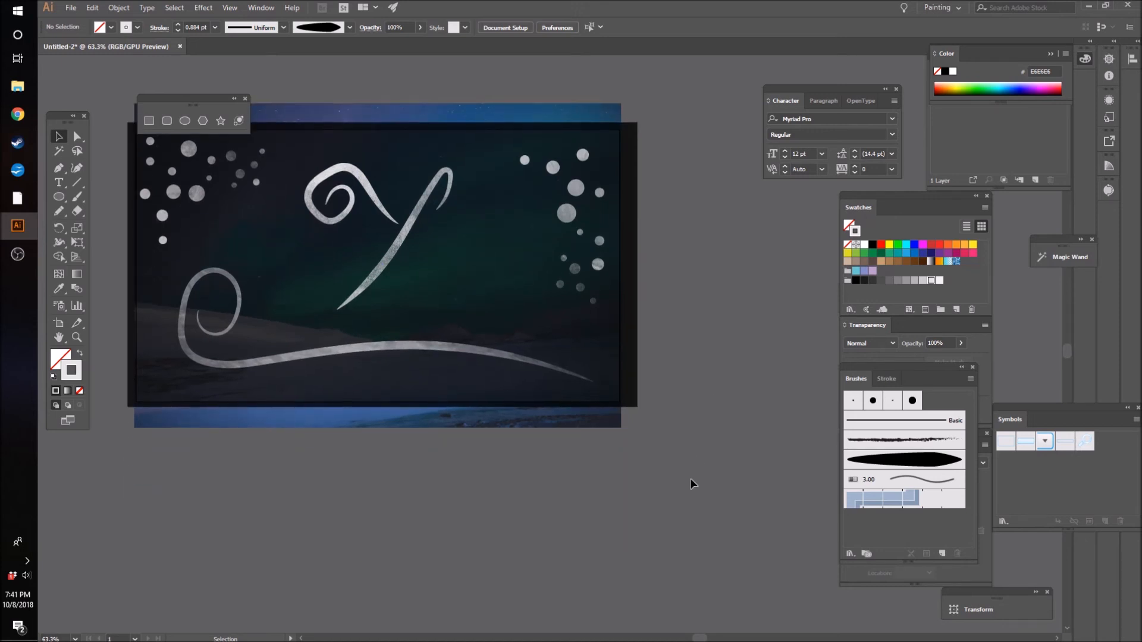
scroll(399, 291, "up", 1)
left_click(397, 287)
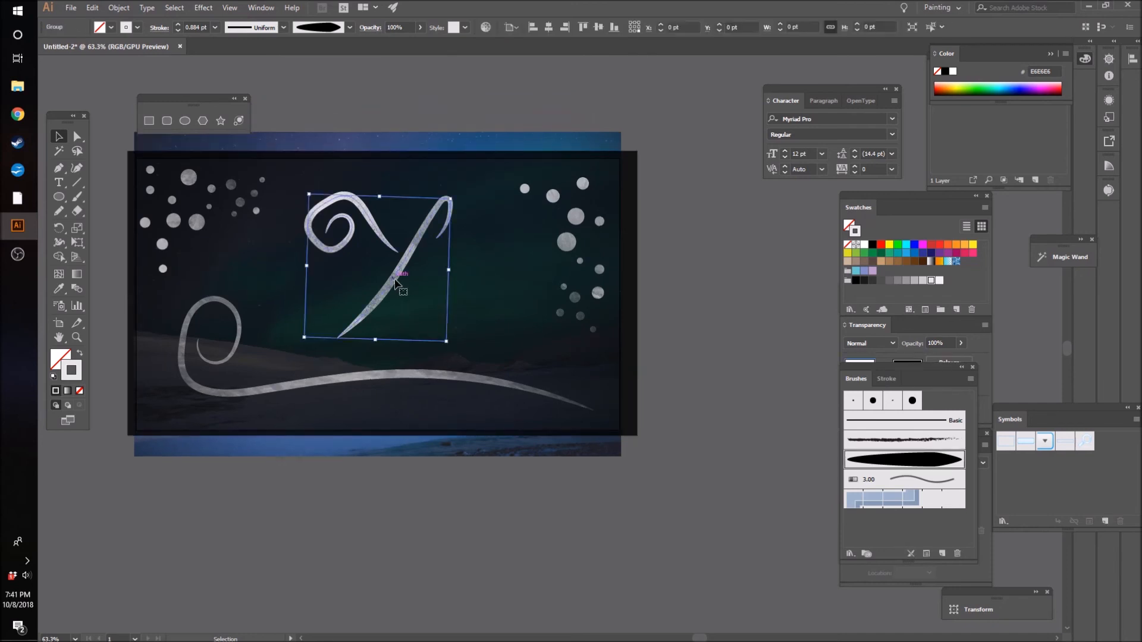
mouse_move(397, 287)
left_mouse_down()
mouse_move(378, 570)
mouse_move(379, 481)
left_mouse_up()
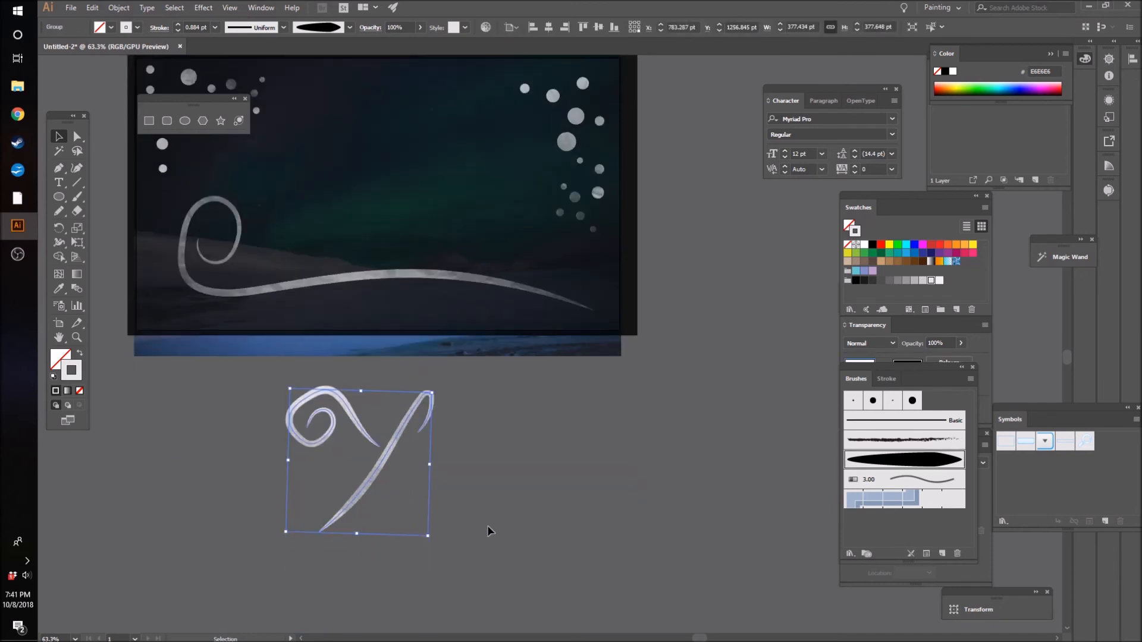
key("ctrl+z")
- Copy the masked letter Y to the empty area below the artwork and keep the copy selected
left_click_drag(393, 192, 385, 517)
scroll(432, 477, "down", 3)
left_click(265, 310)
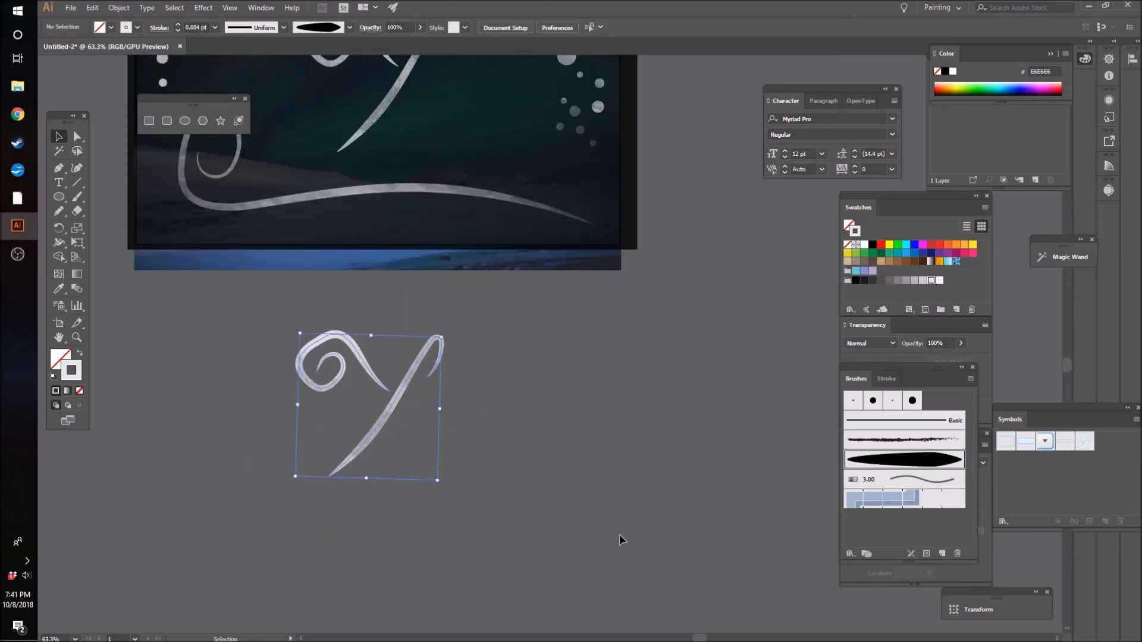
left_click_drag(249, 303, 615, 529)
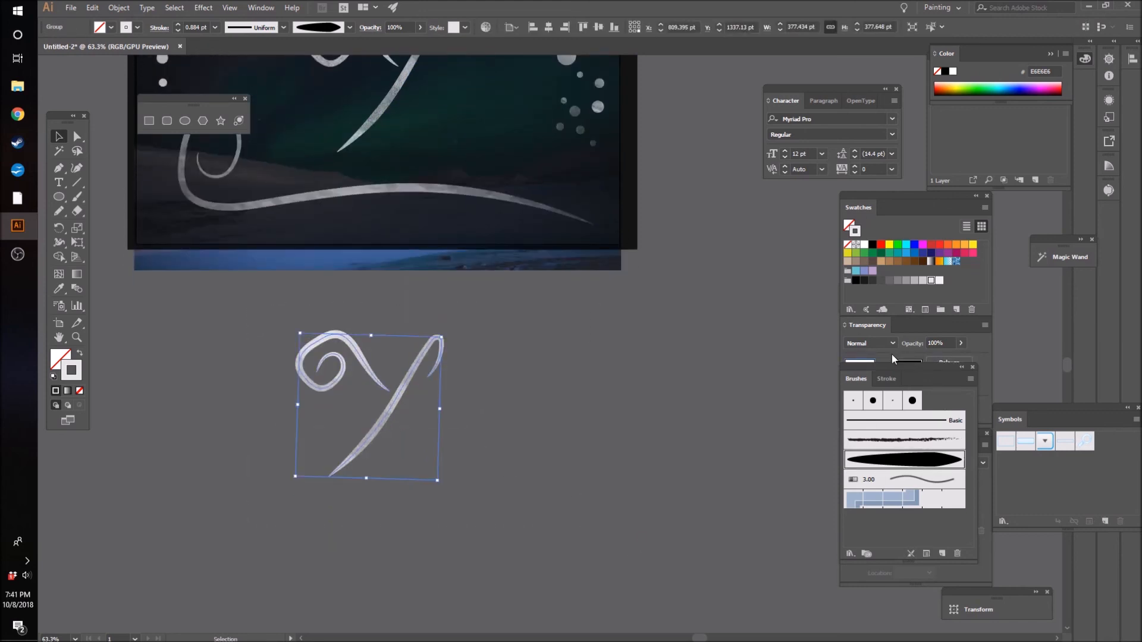
- Delete the texture image from the copied letter Y's opacity mask and release the mask
left_click(894, 353)
left_click(919, 374)
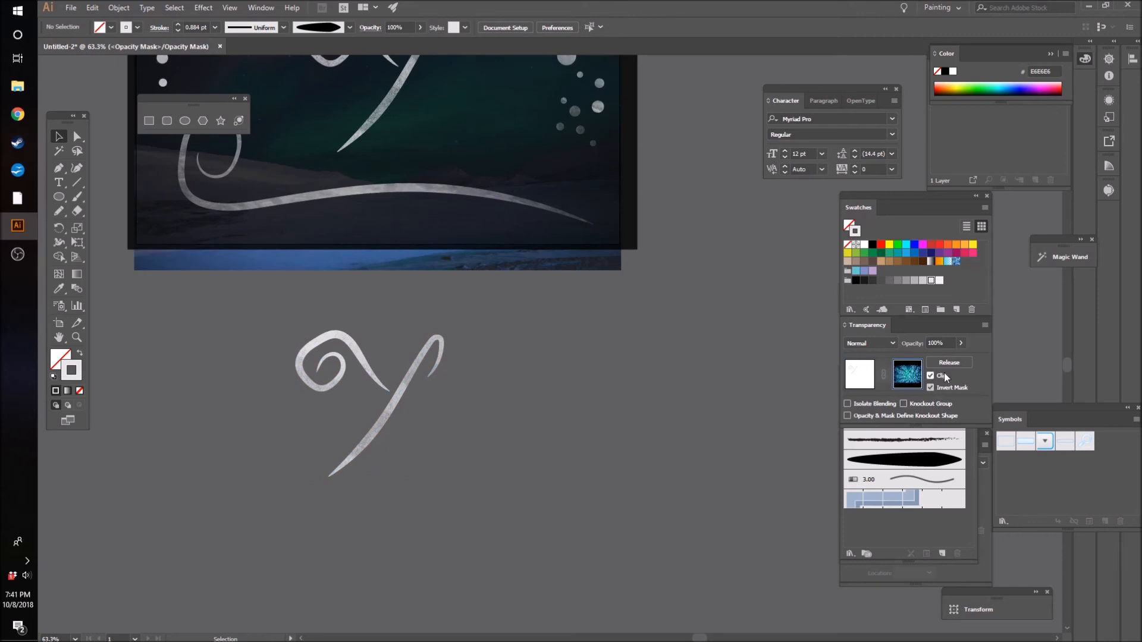
left_click(558, 435)
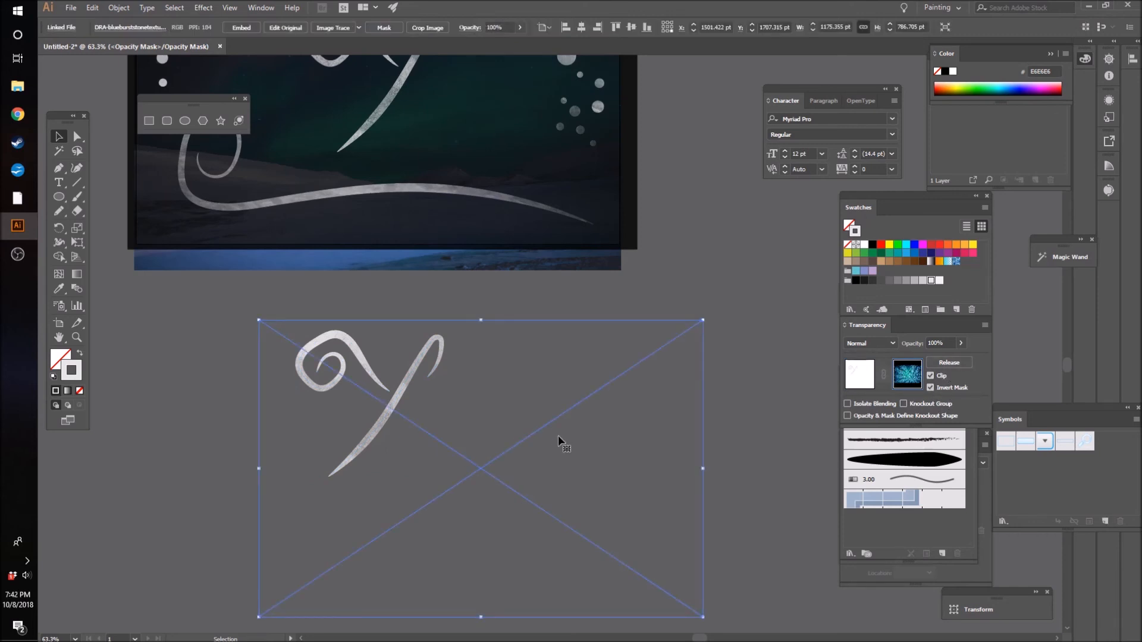
key("Delete")
left_click(947, 363)
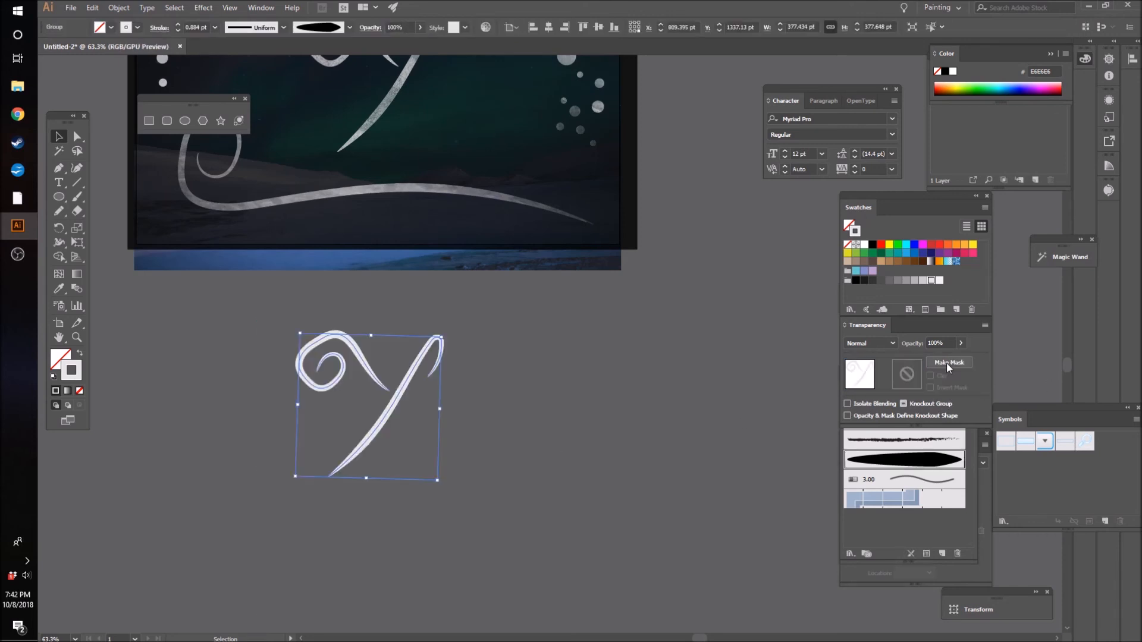
left_click(563, 486)
- Delete the unmasked copy of the letter Y below the artwork
scroll(563, 487, "down", 3)
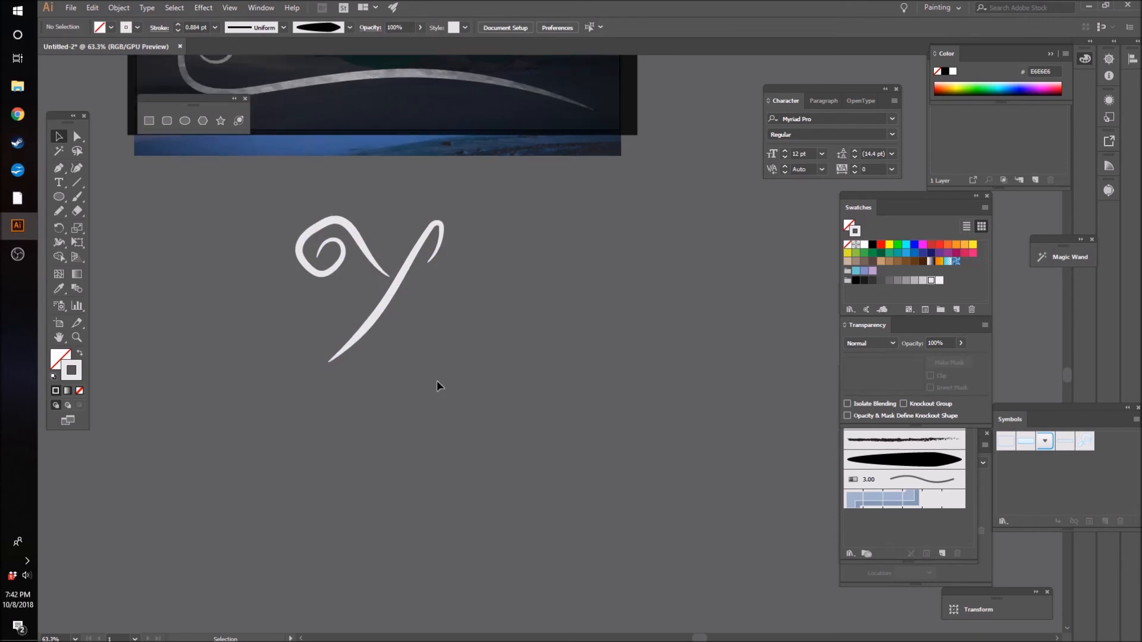
key("z")
left_click_drag(336, 274, 497, 285)
left_click_drag(625, 369, 635, 415)
left_click_drag(338, 401, 79, 471)
left_click(59, 136)
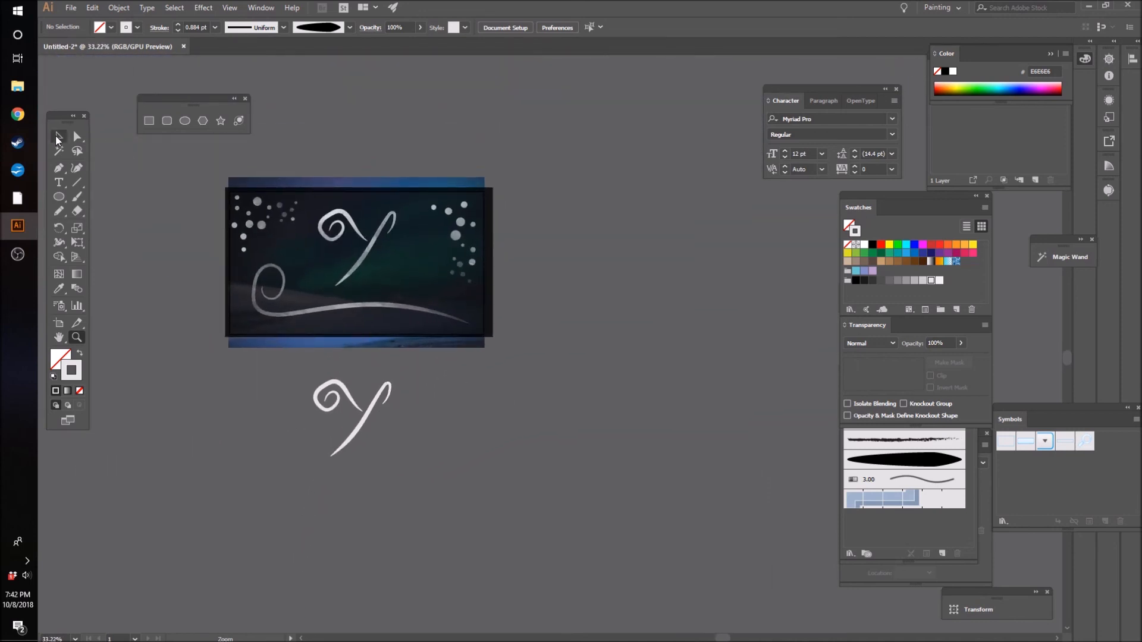
left_click(315, 406)
key("Delete")
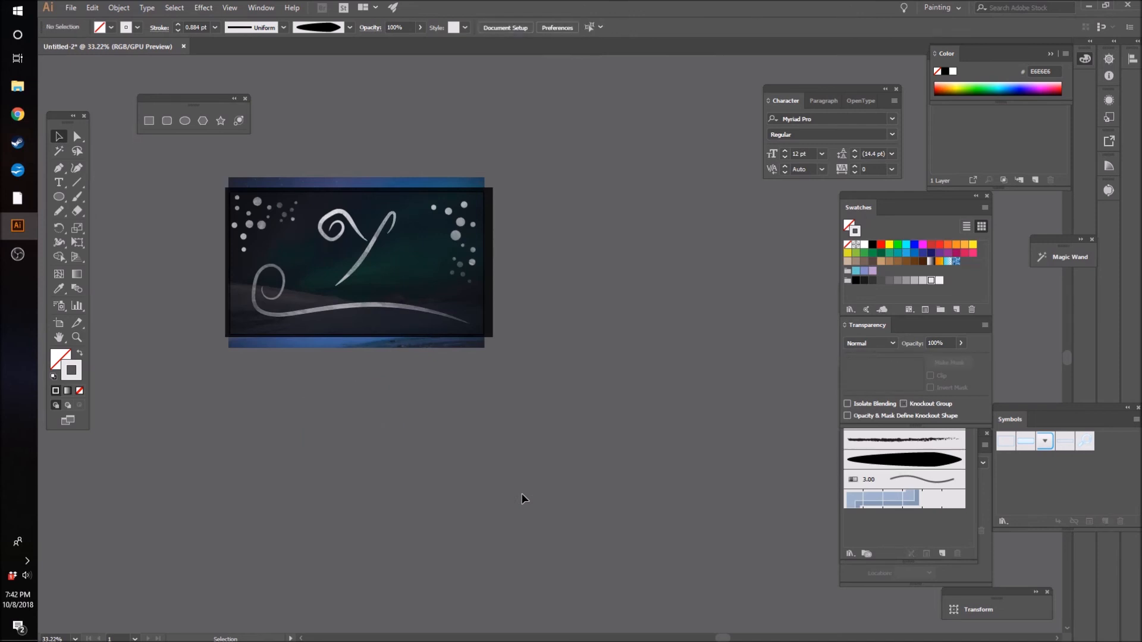
scroll(610, 248, "up", 3)
key("z")
left_click_drag(347, 342, 481, 367)
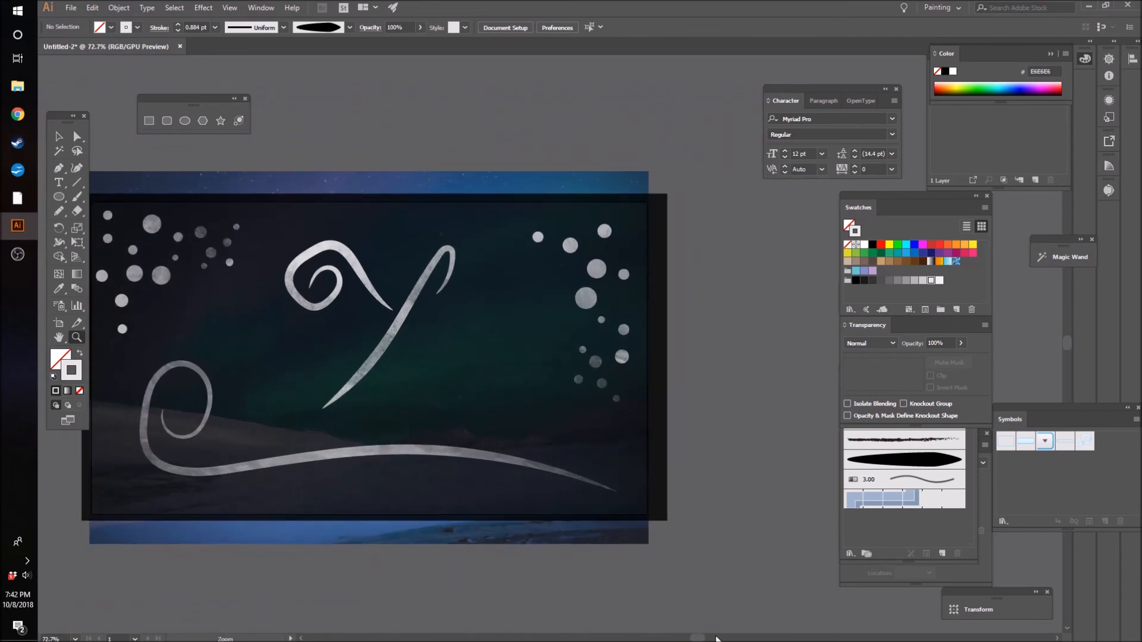
mouse_move(699, 640)
left_mouse_down()
mouse_move(675, 640)
mouse_move(697, 639)
left_mouse_up()
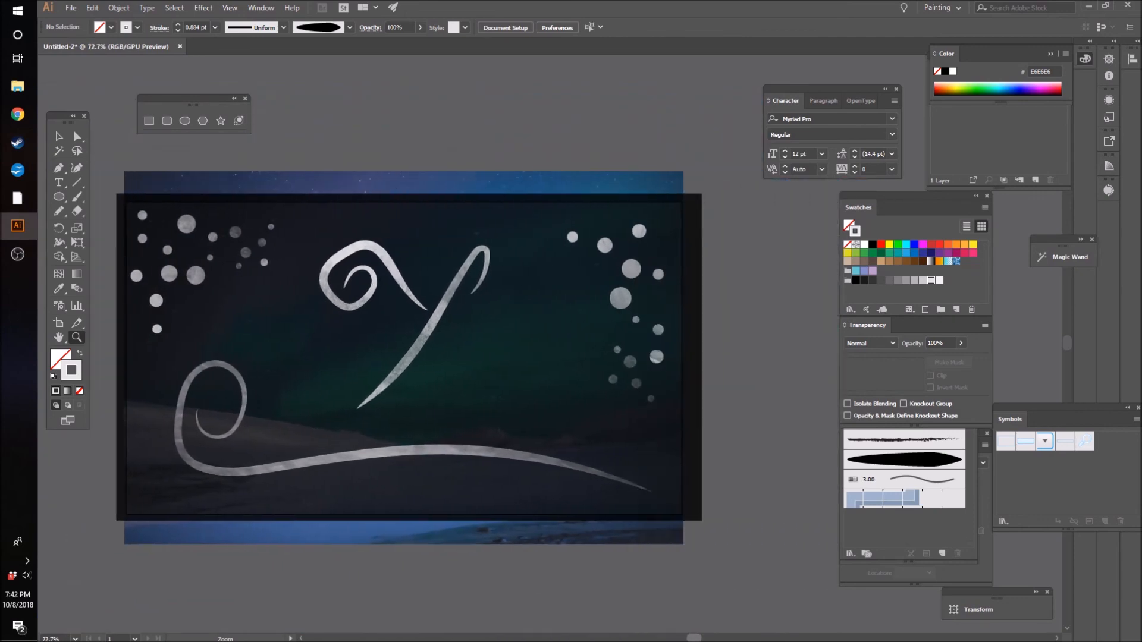
left_click(10, 265)
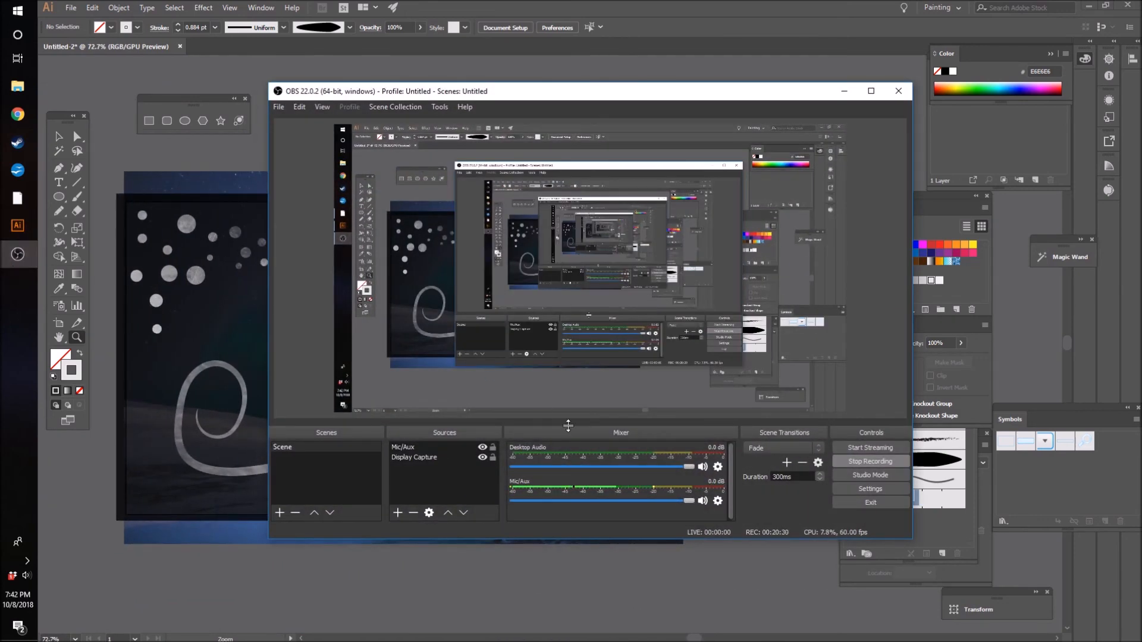